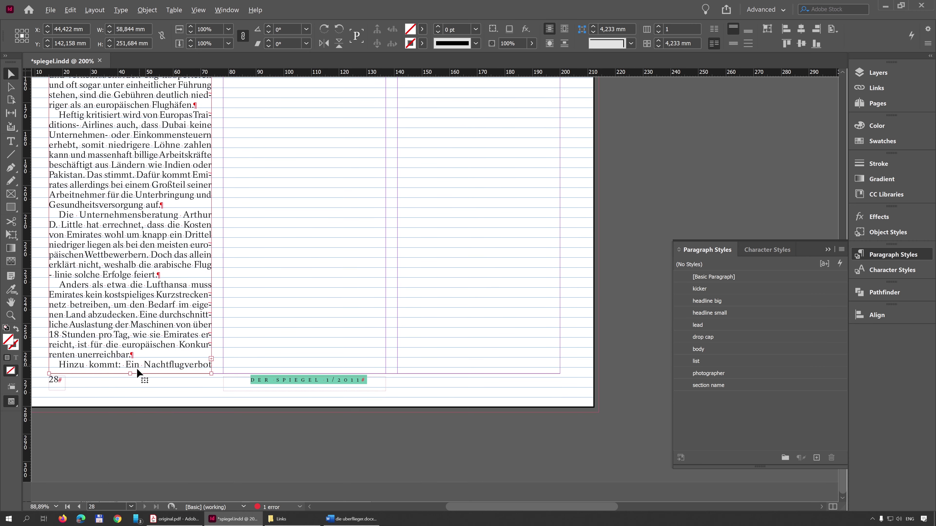
Thread the overset body text from the first column's frame on page 28 into the second column
click(211, 359)
scroll(261, 328, up, 10)
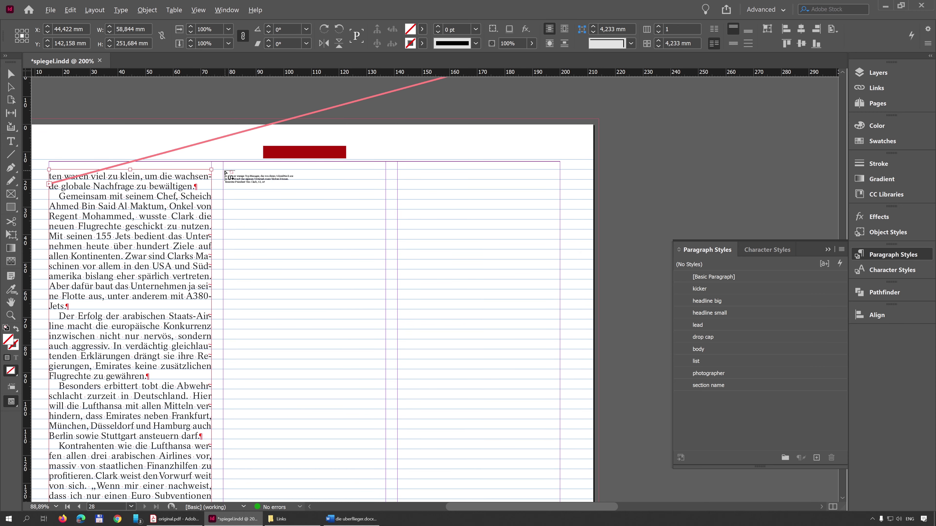
click(224, 171)
scroll(287, 210, down, 10)
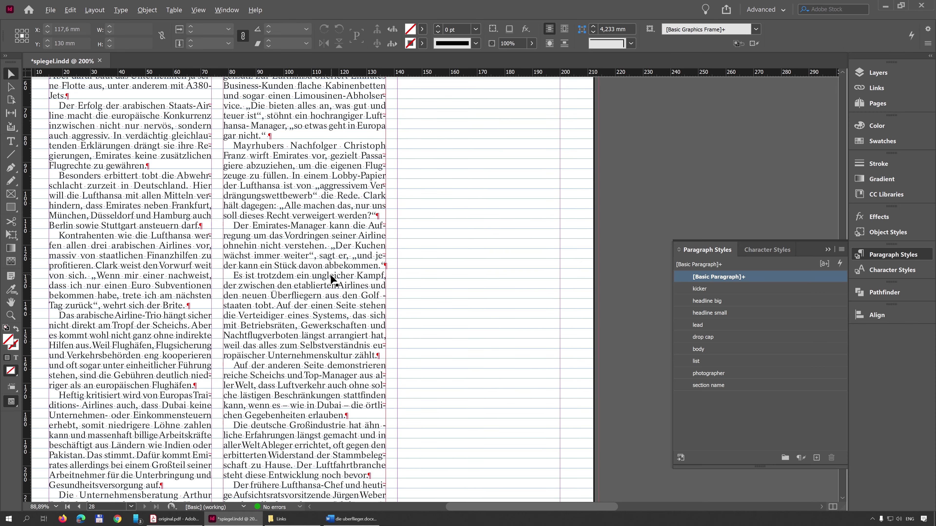
scroll(328, 280, down, 2)
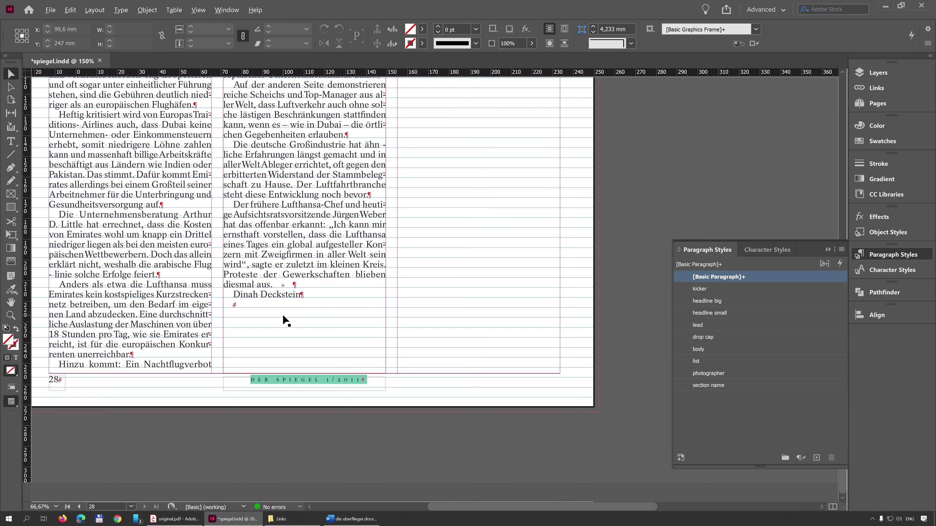
alt+scroll(282, 314, down, 1)
scroll(258, 317, up, 6)
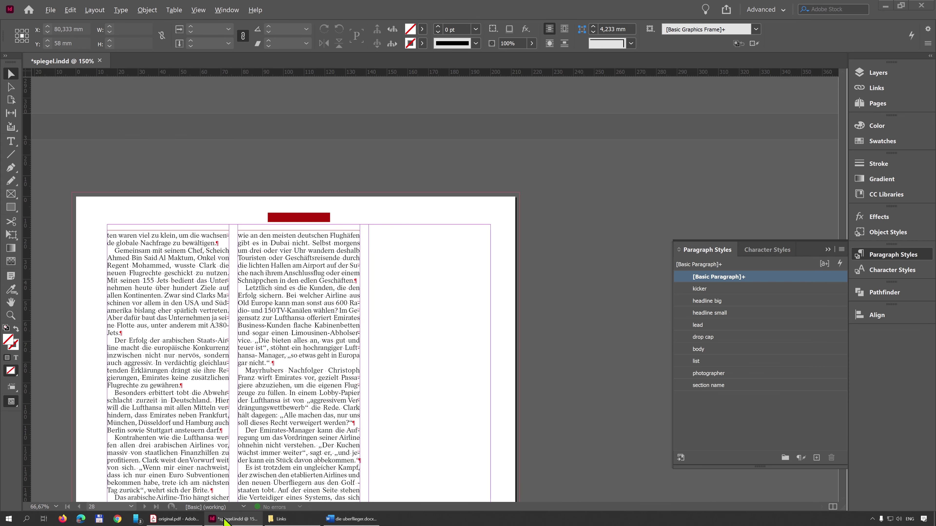
Check page 28 of original.pdf and the captions in the Word manuscript, and locate duty free.psd in the Links folder
click(175, 520)
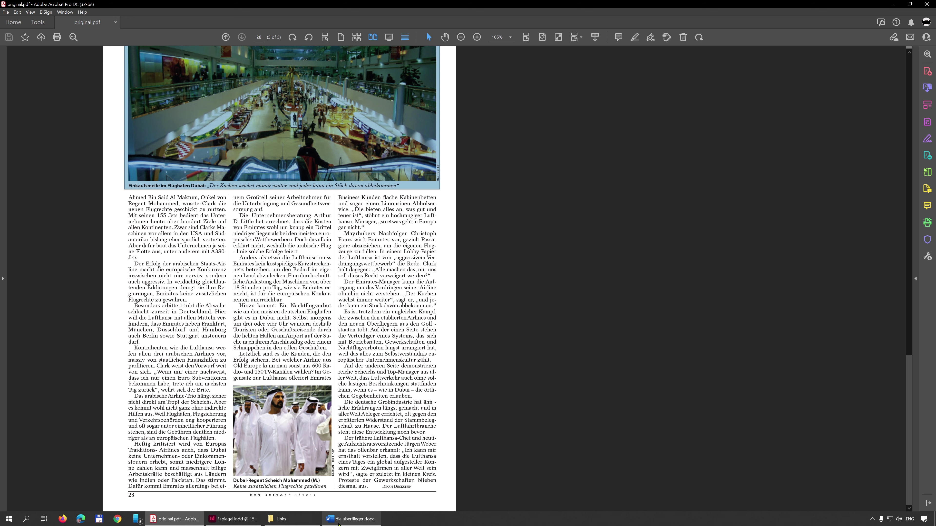
click(304, 521)
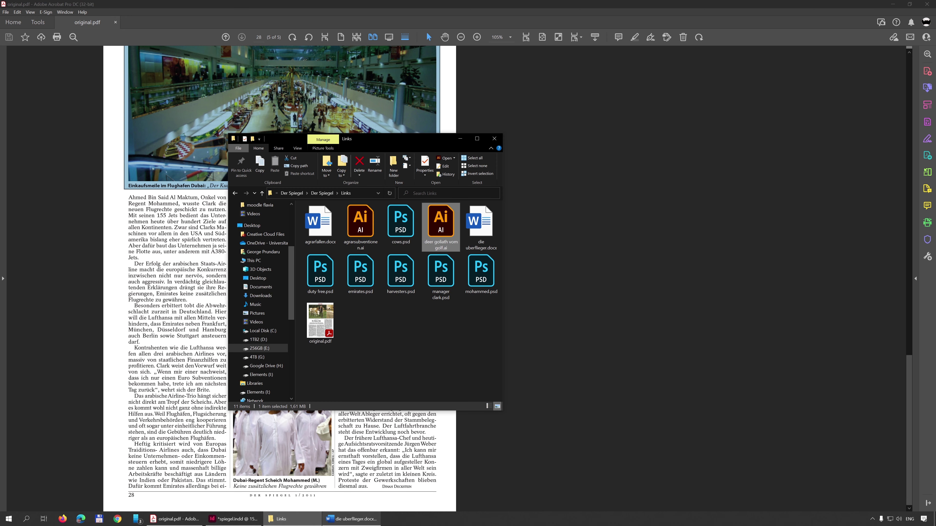
click(354, 520)
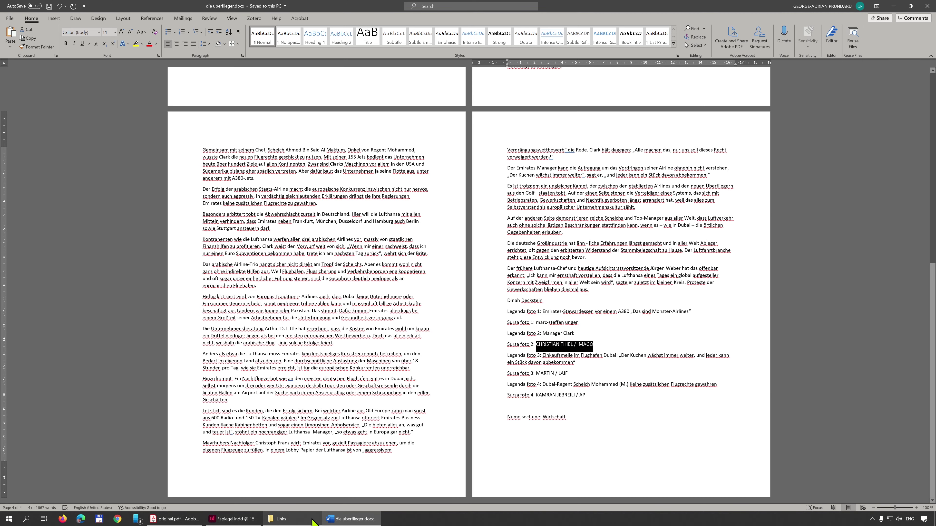
click(282, 520)
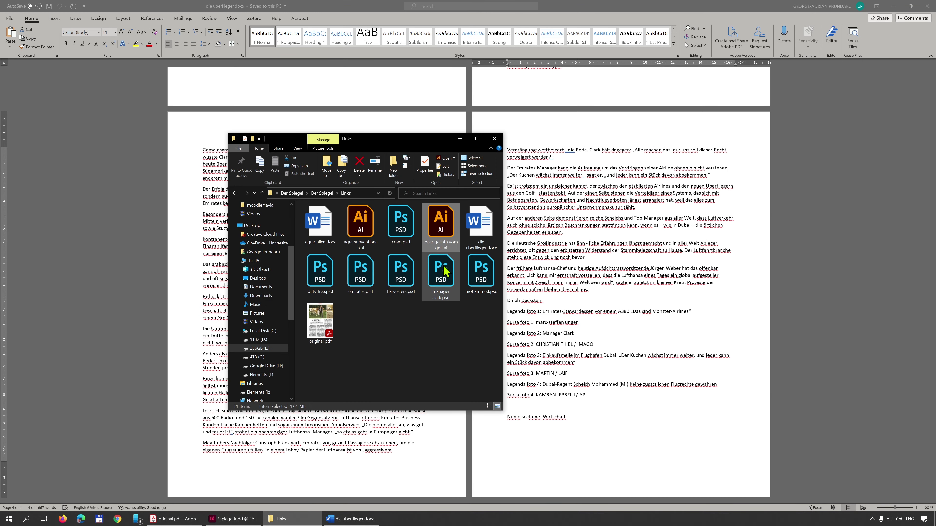
click(329, 276)
click(228, 519)
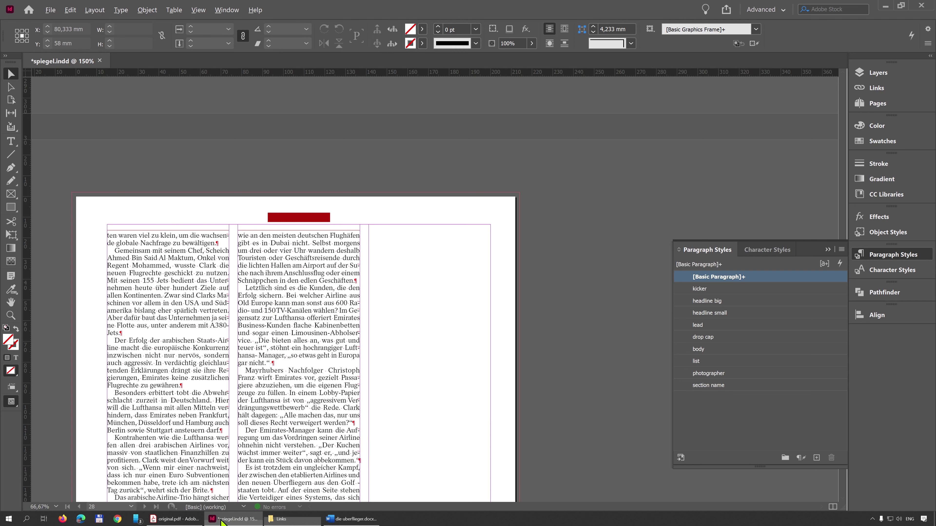
Shorten both text frames on page 28 from their top edge to a height of about 132 mm
click(238, 283)
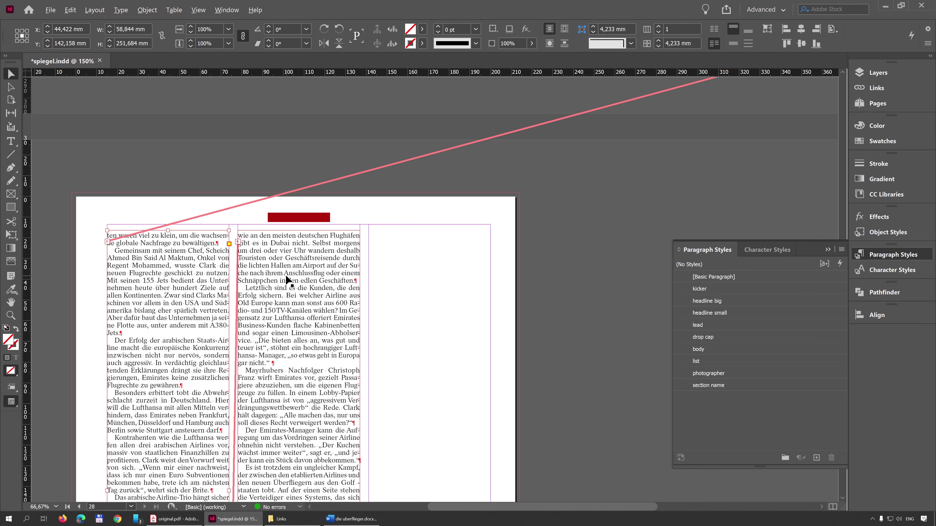
scroll(277, 232, down, 3)
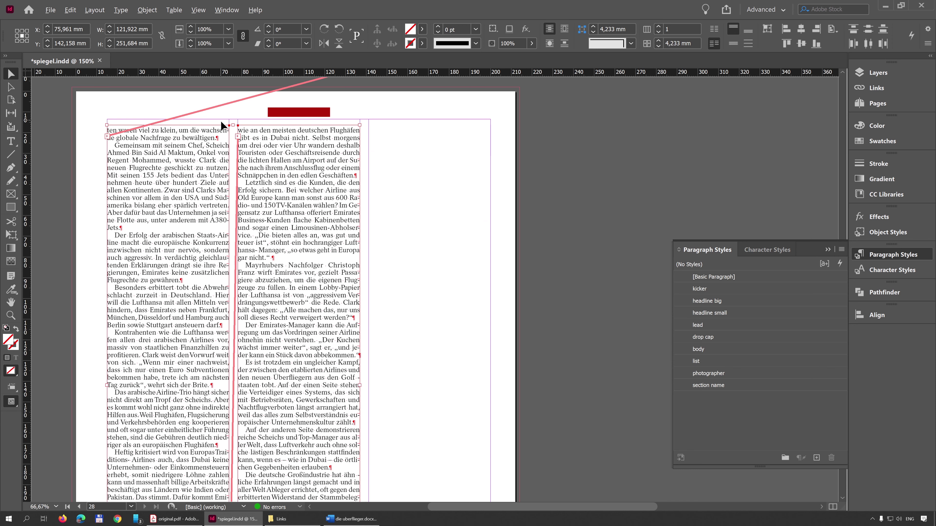
drag(233, 126, 239, 373)
Place duty free.psd above the text columns at about 187 × 91 mm, and compare it with page 28 of original.pdf
key(alt+Tab)
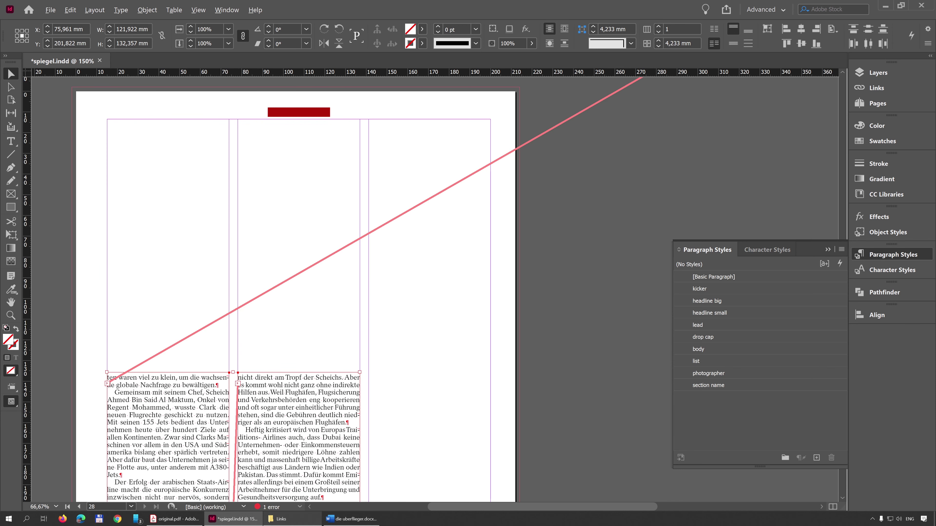
drag(324, 275, 106, 130)
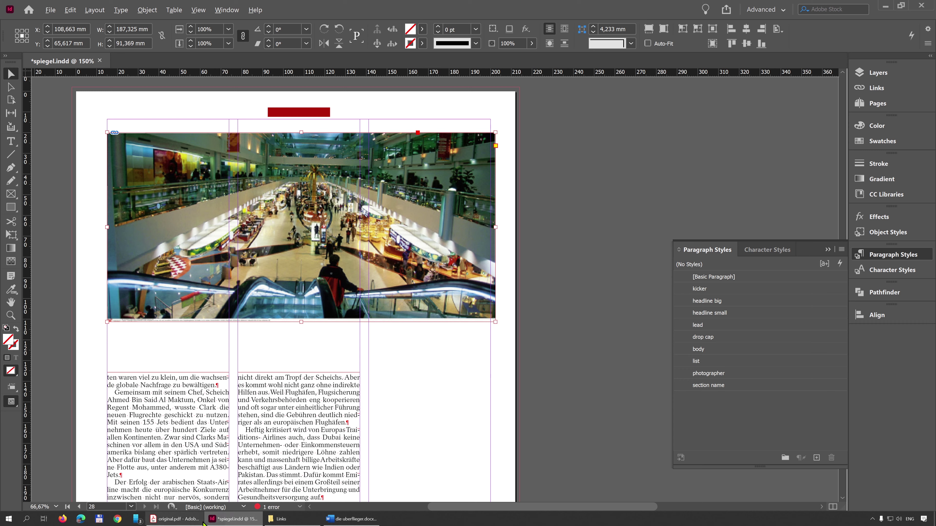
key(alt+Tab)
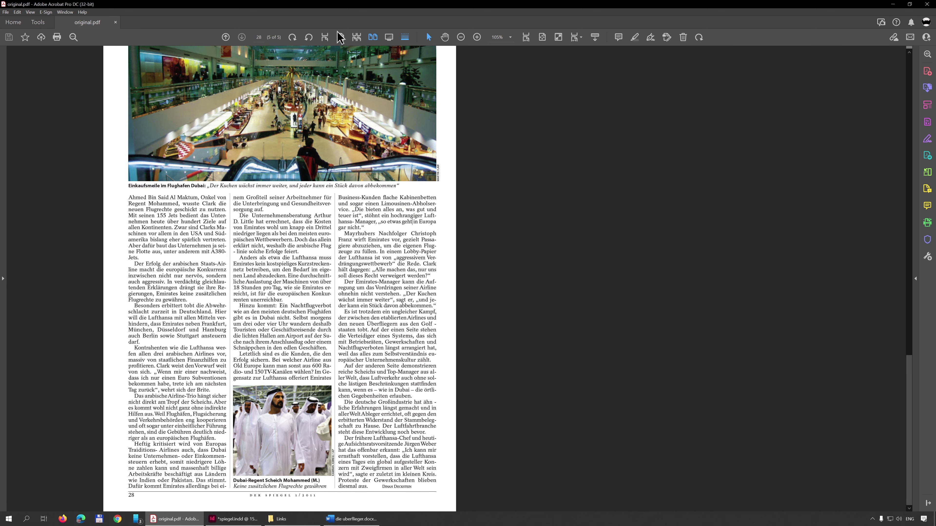
click(234, 519)
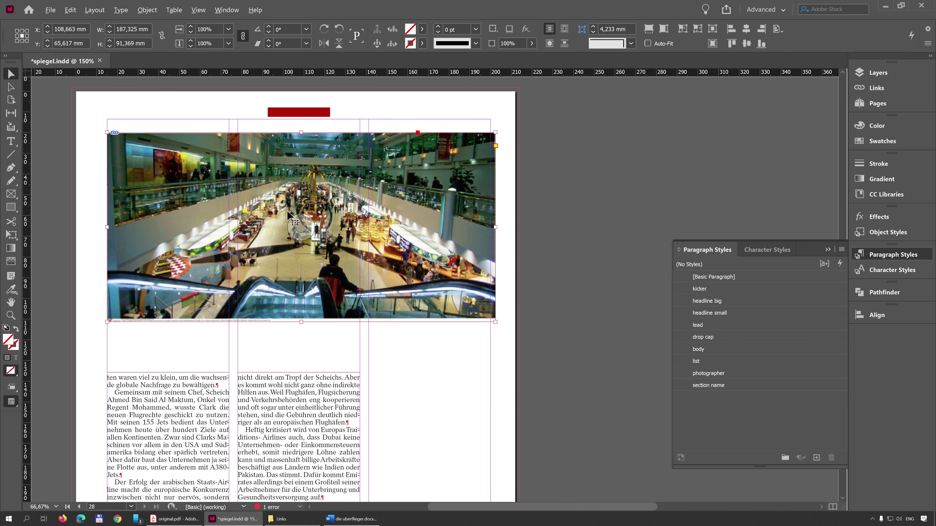
Move the airport photo up past the top page edge, to a centre Y position of about 43 mm
drag(267, 166, 282, 119)
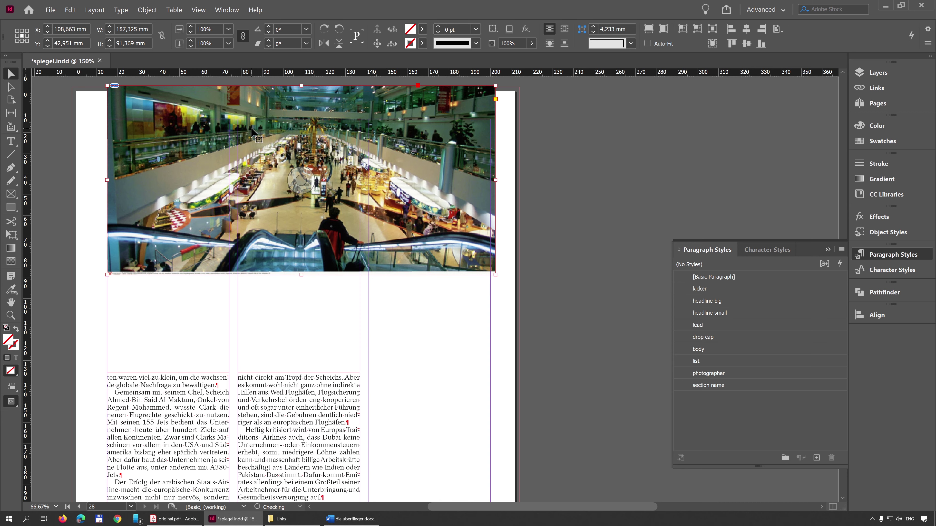
drag(253, 133, 253, 136)
drag(349, 150, 349, 150)
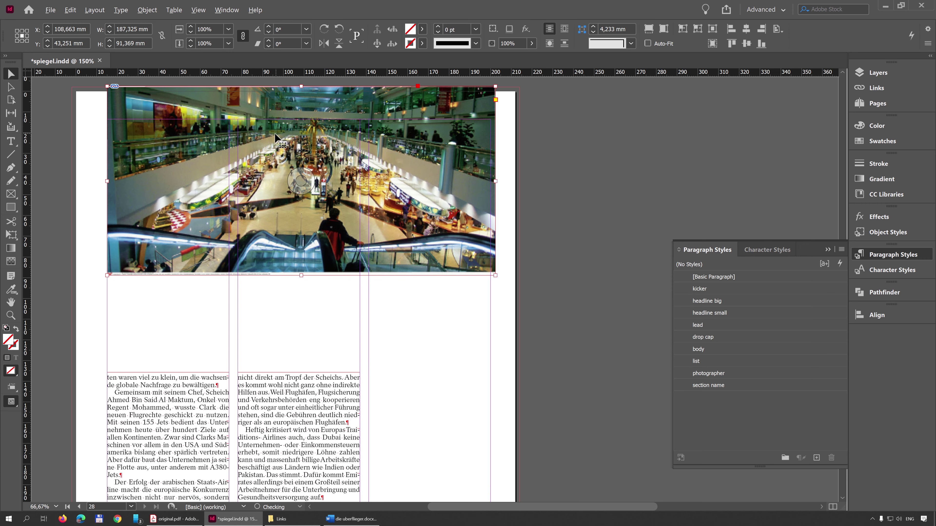
key(ctrl+z)
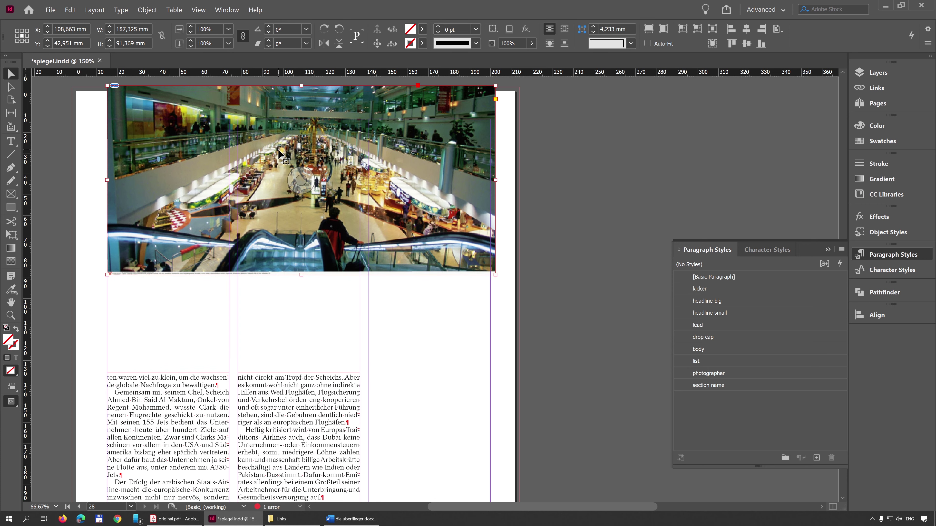
Examine the airport photo up close, with and without guides, for tilt in its horizontal lines and for its edges
key(w)
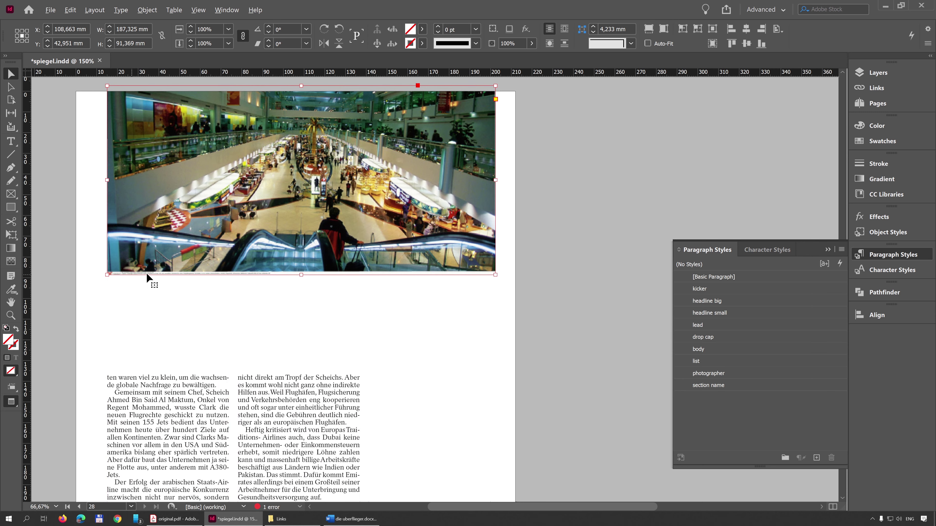
click(208, 326)
click(122, 273)
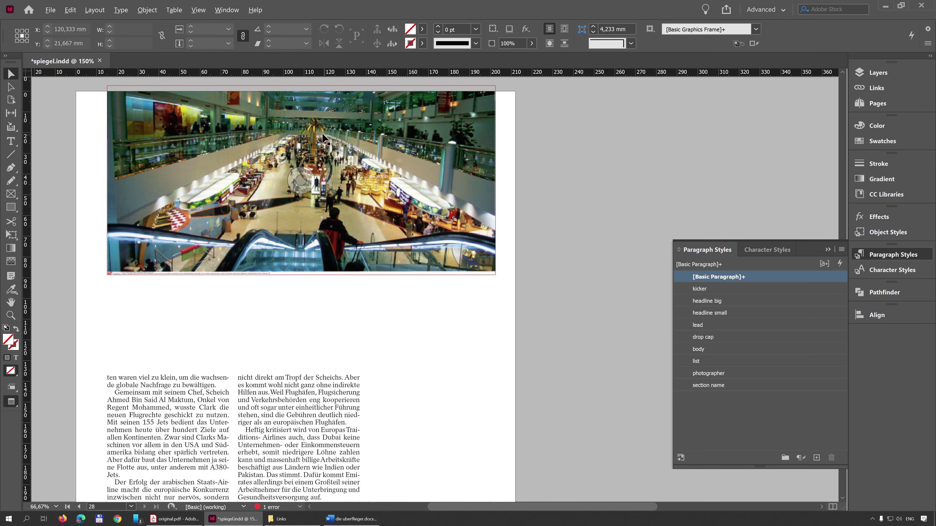
scroll(319, 124, up, 5)
scroll(317, 120, down, 3)
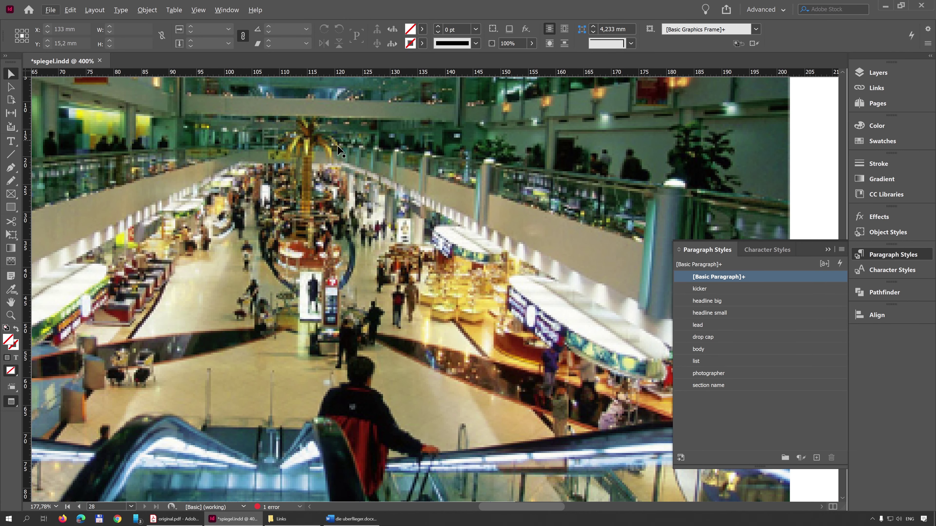
scroll(309, 214, down, 2)
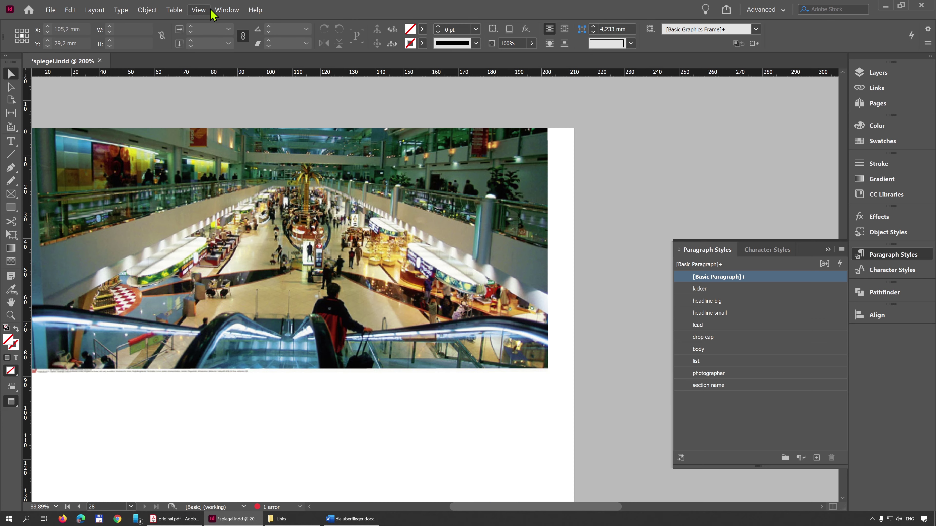
scroll(267, 172, down, 1)
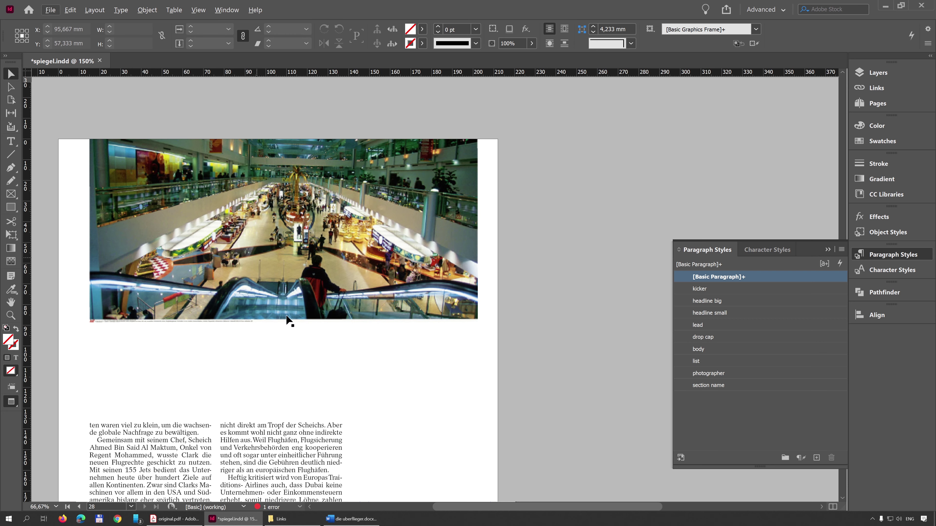
key(w)
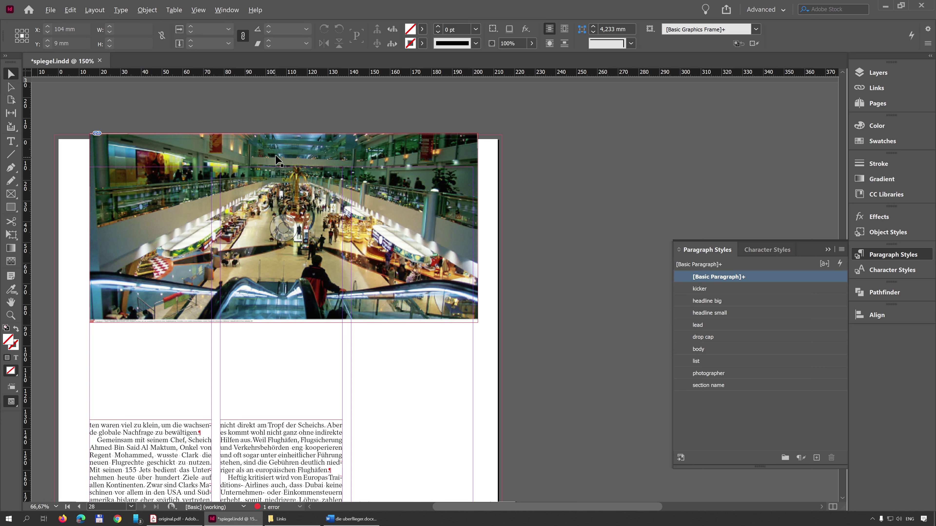
scroll(286, 221, up, 4)
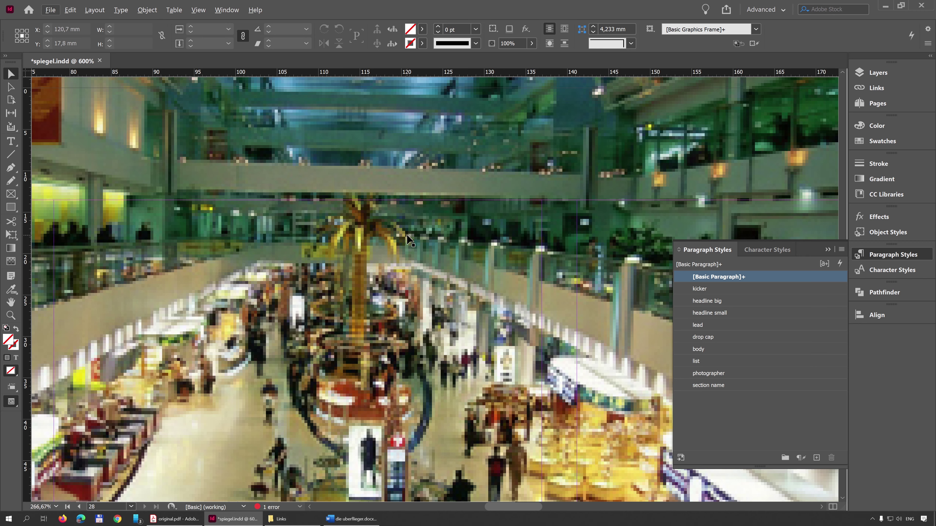
scroll(408, 239, down, 4)
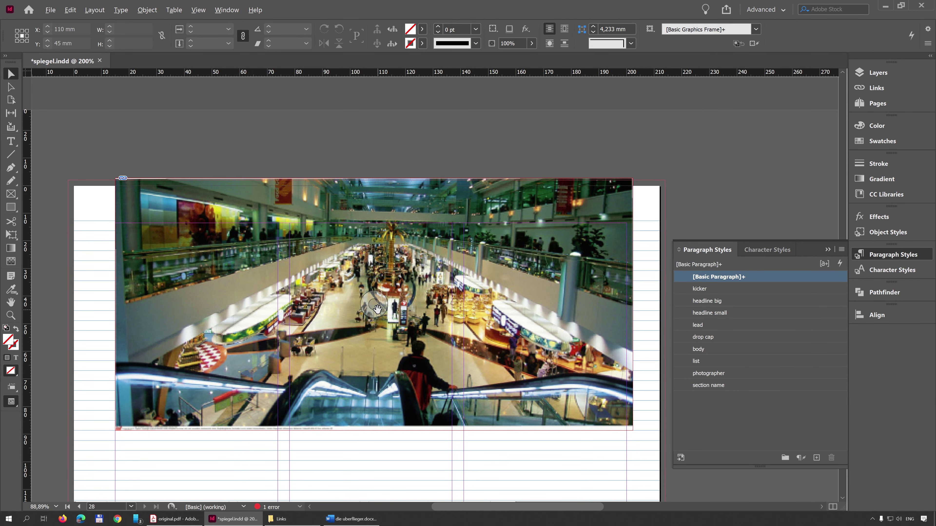
Rotate the airport photo's content inside its frame by 0.75° and preview the page without guides
click(377, 309)
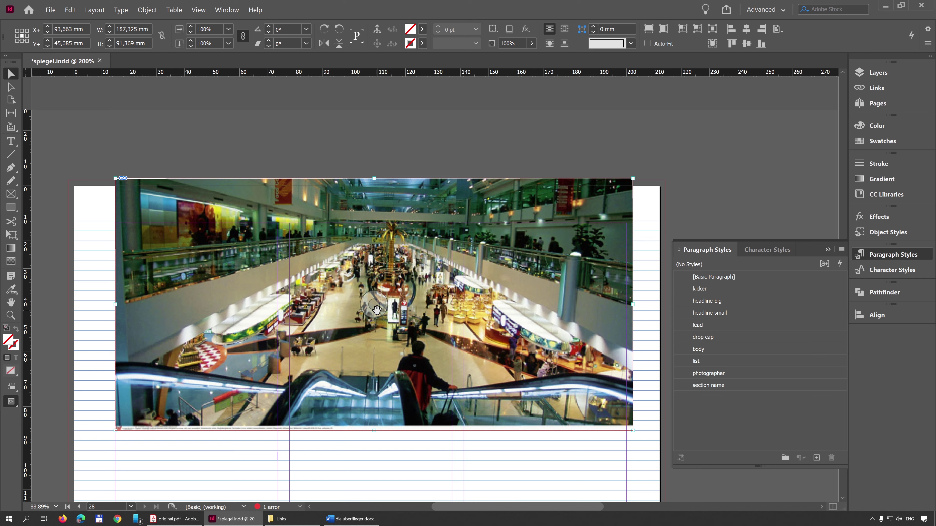
click(391, 445)
click(408, 309)
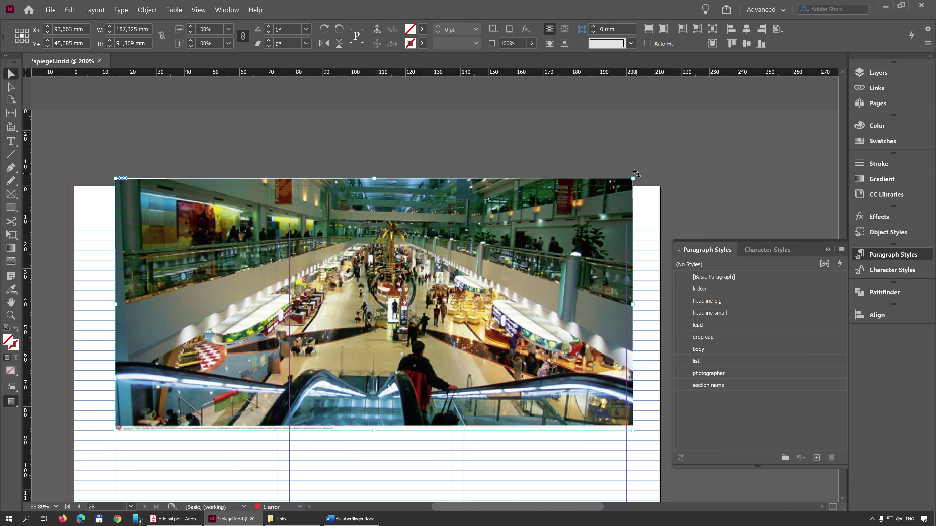
drag(635, 173, 616, 355)
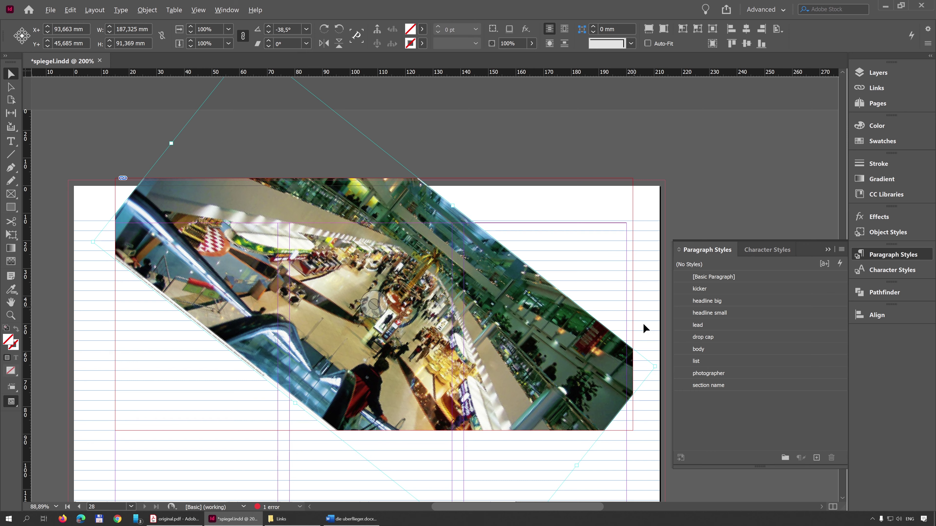
key(ctrl+z)
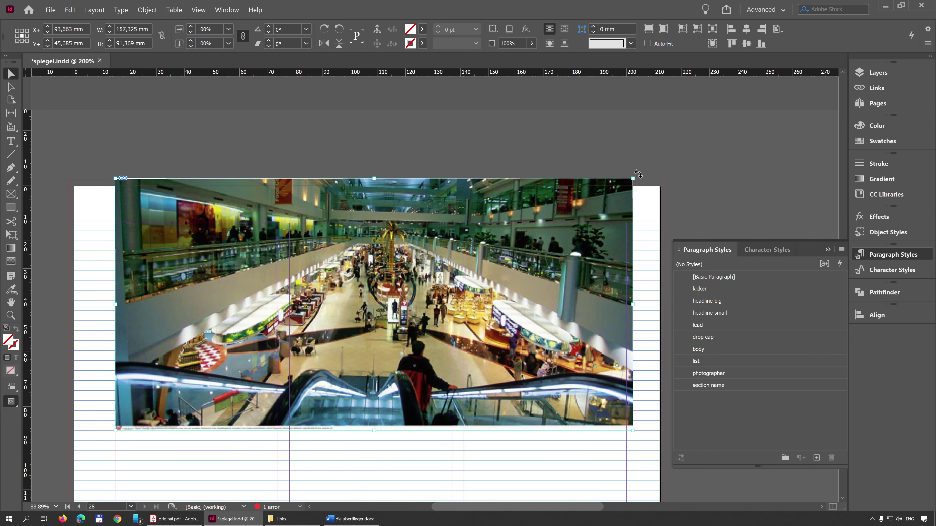
drag(638, 174, 637, 171)
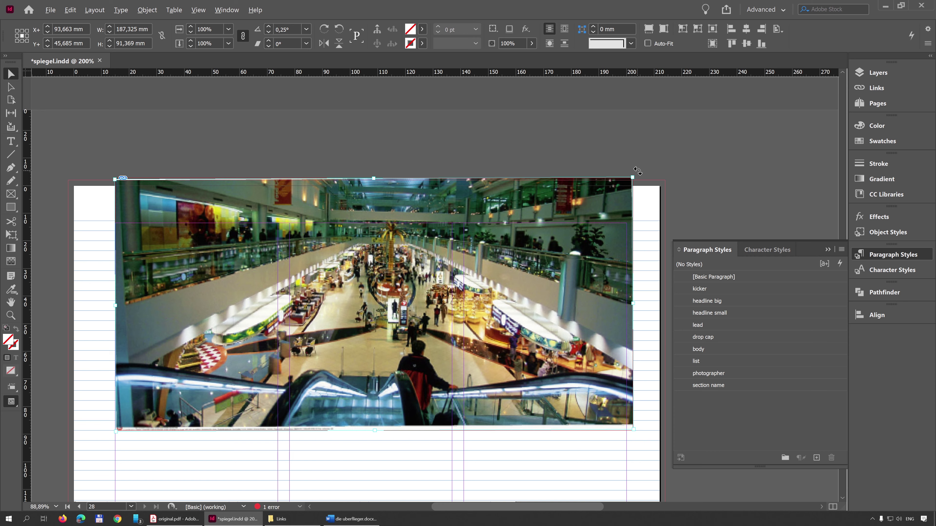
drag(637, 171, 638, 168)
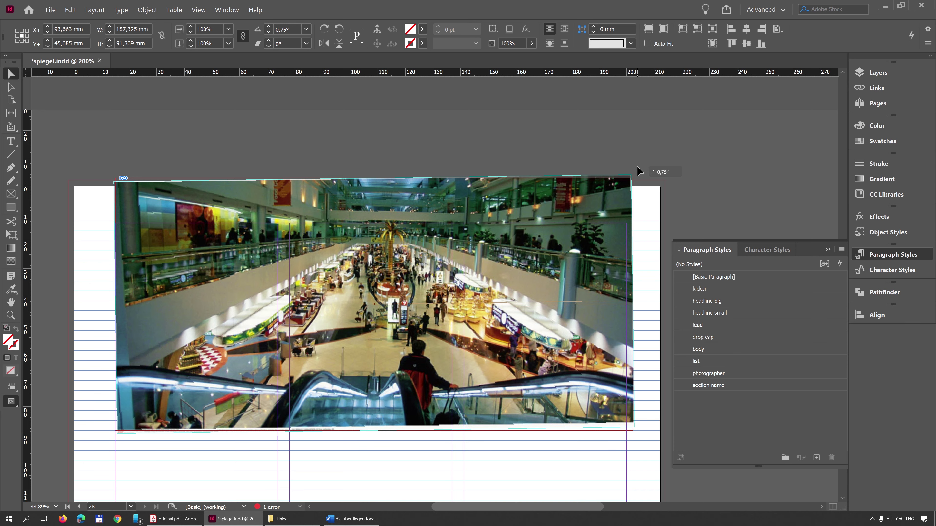
drag(639, 170, 637, 167)
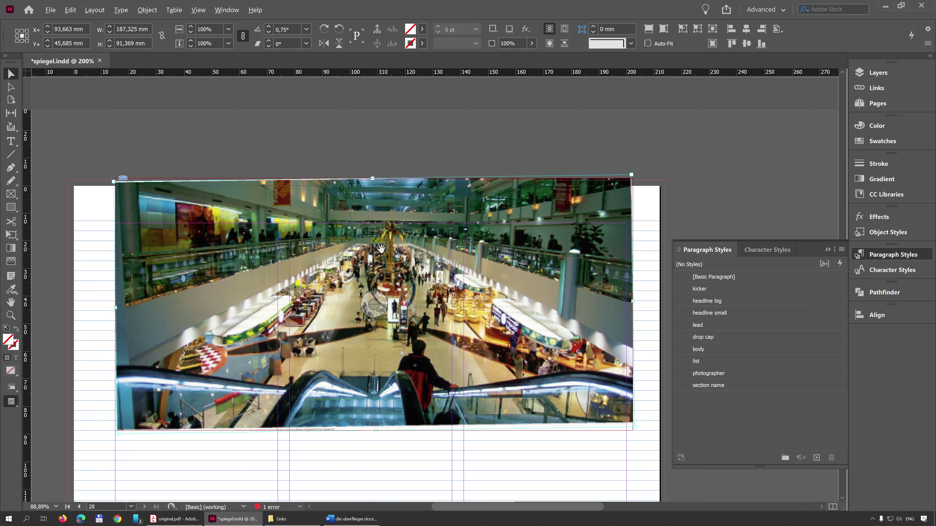
click(354, 137)
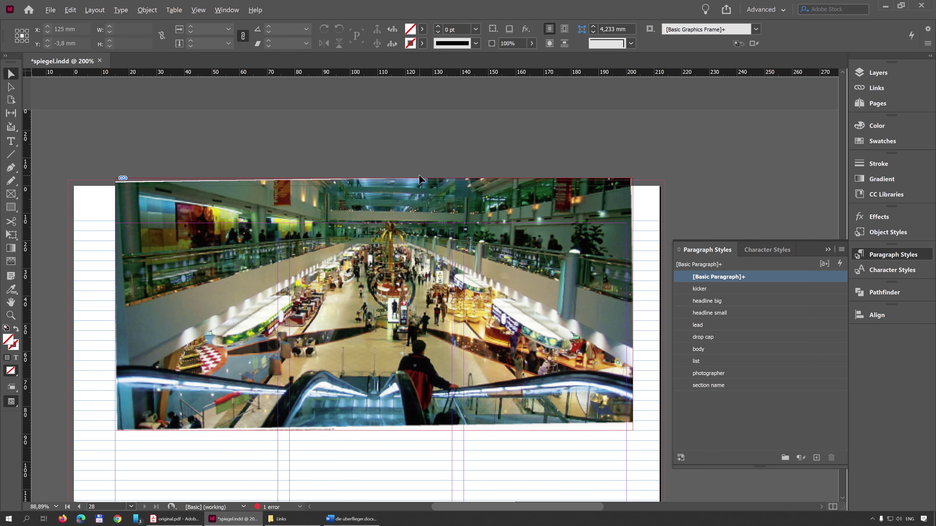
key(w)
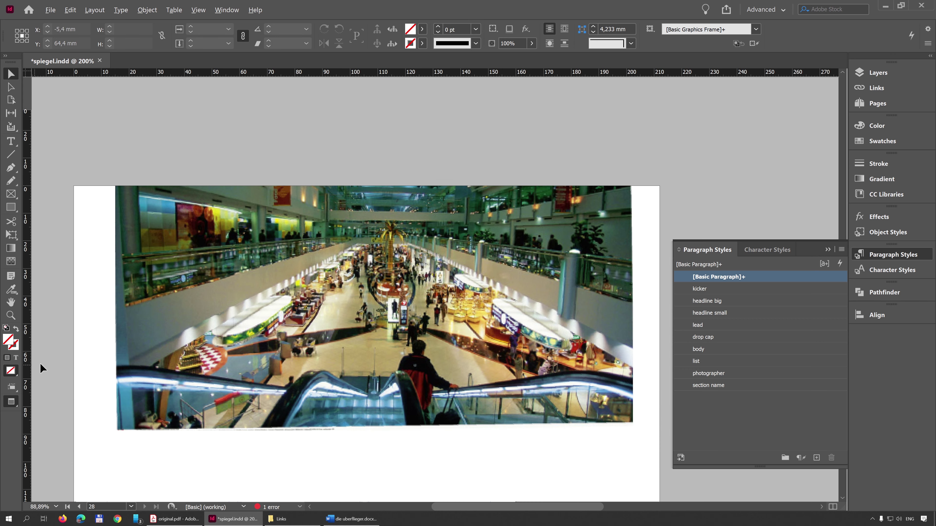
Crop the airport photo's frame at its lower and right edges to 185 × 87.753 mm, covering the three text columns
key(w)
click(344, 427)
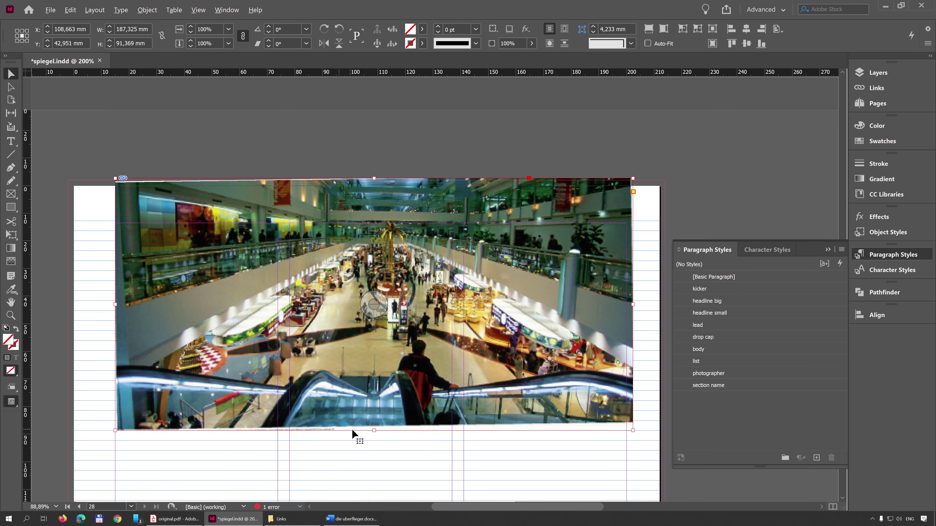
drag(374, 430, 375, 421)
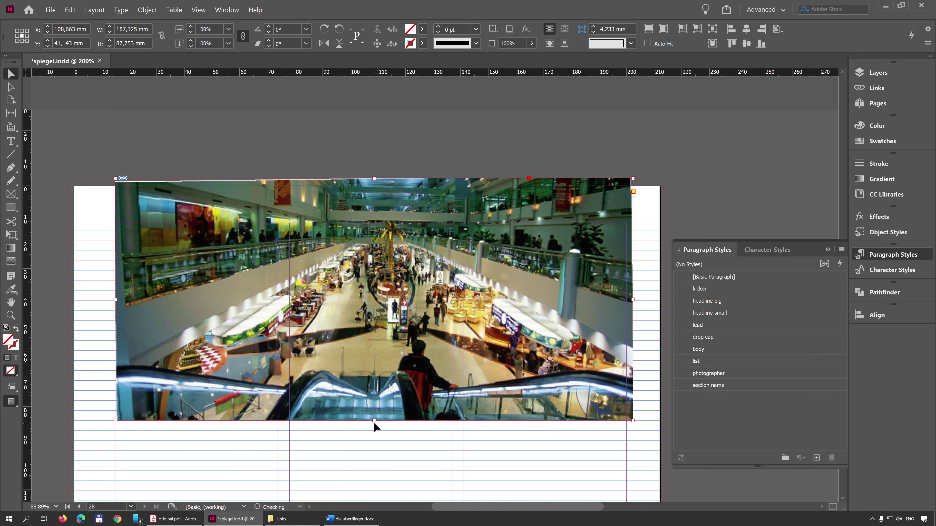
click(375, 301)
drag(375, 301, 400, 303)
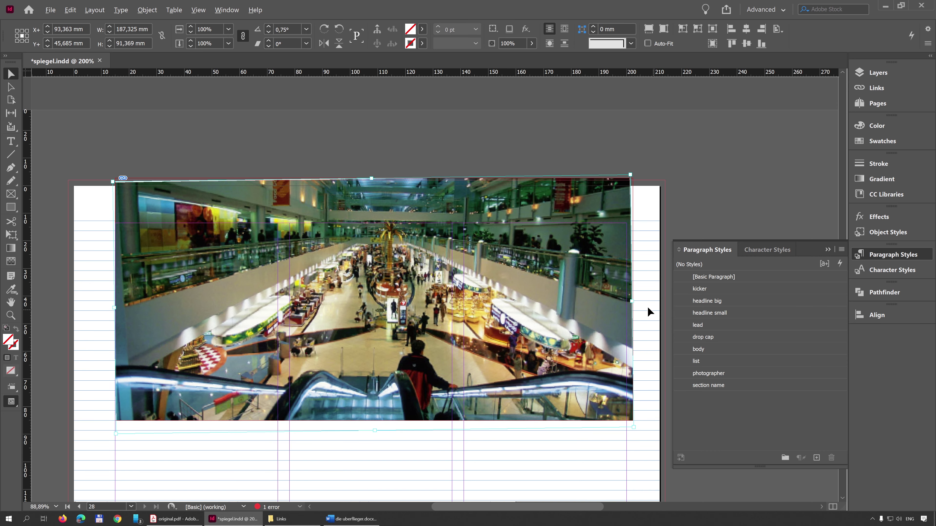
drag(630, 301, 627, 299)
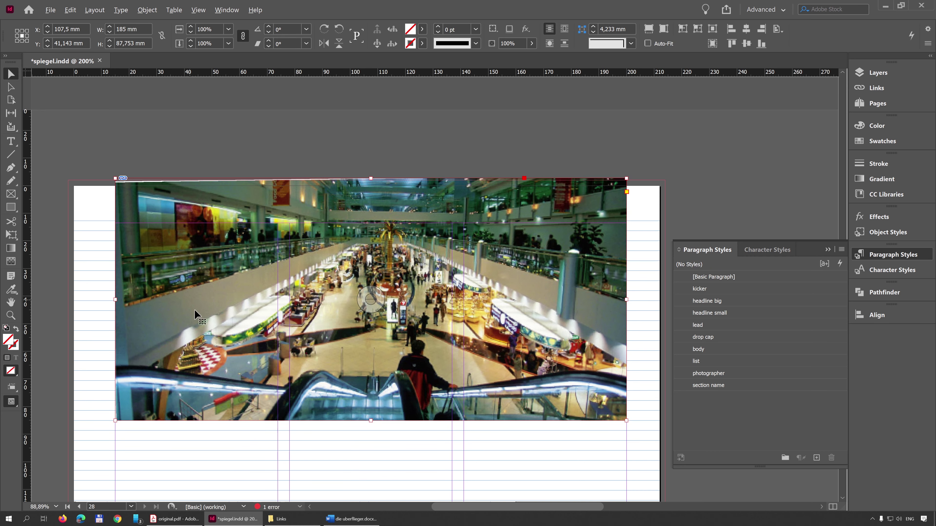
Shift the airport photo's content inside its frame to an offset of X+ 92.163 mm and Y+ 45.185 mm
click(368, 300)
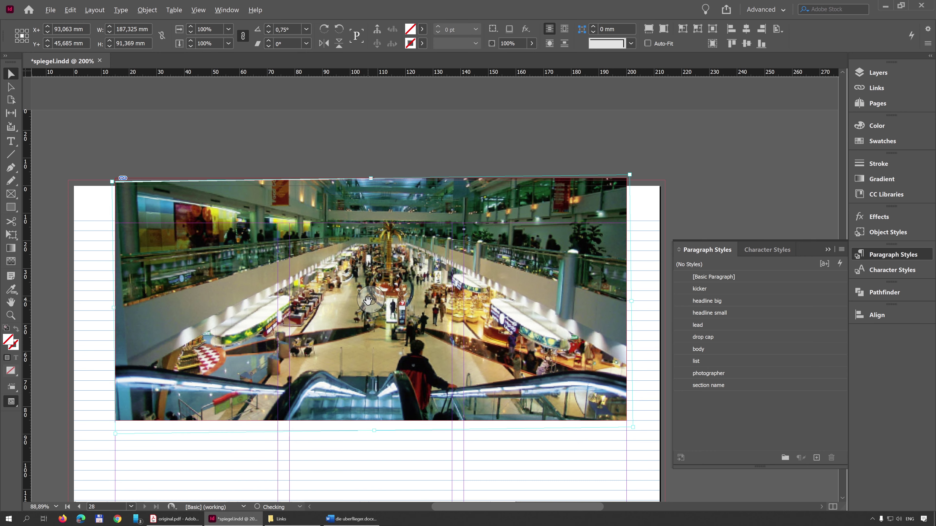
key(Left)
key(Left)
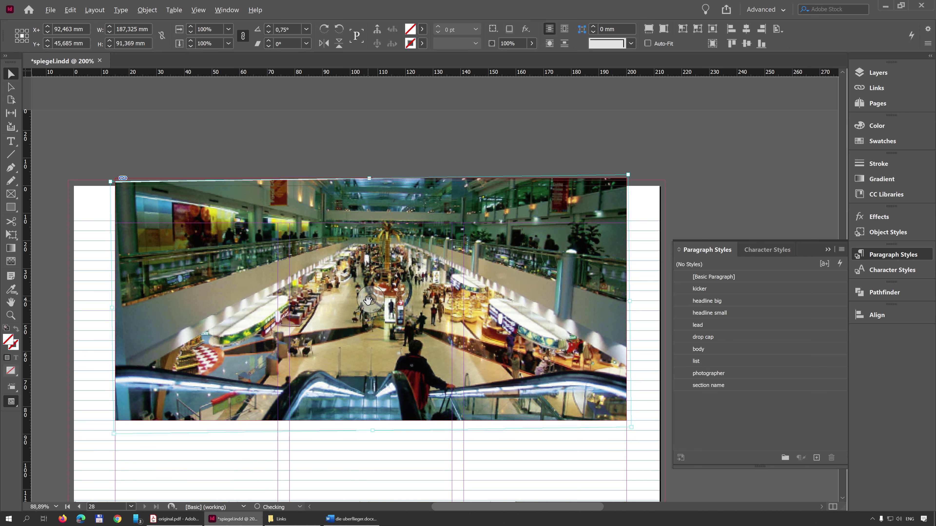
key(Up)
key(Up)
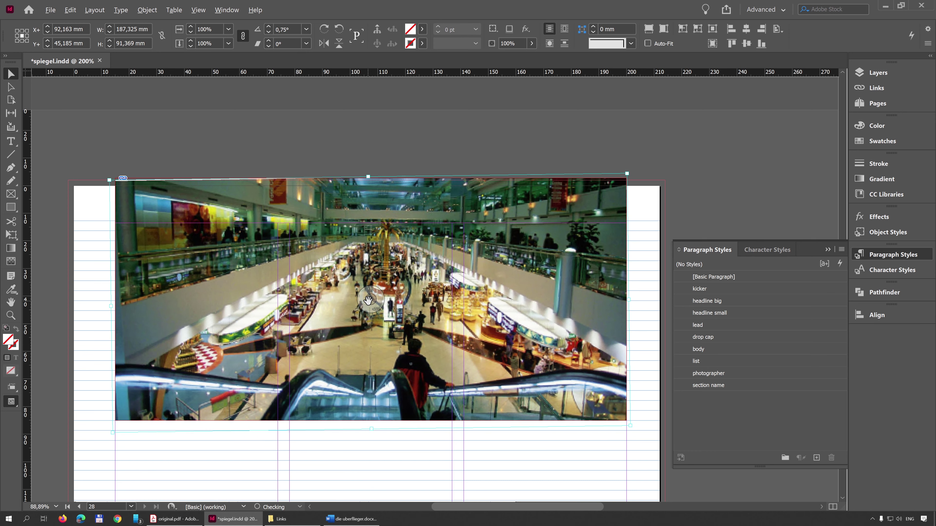
key(Up)
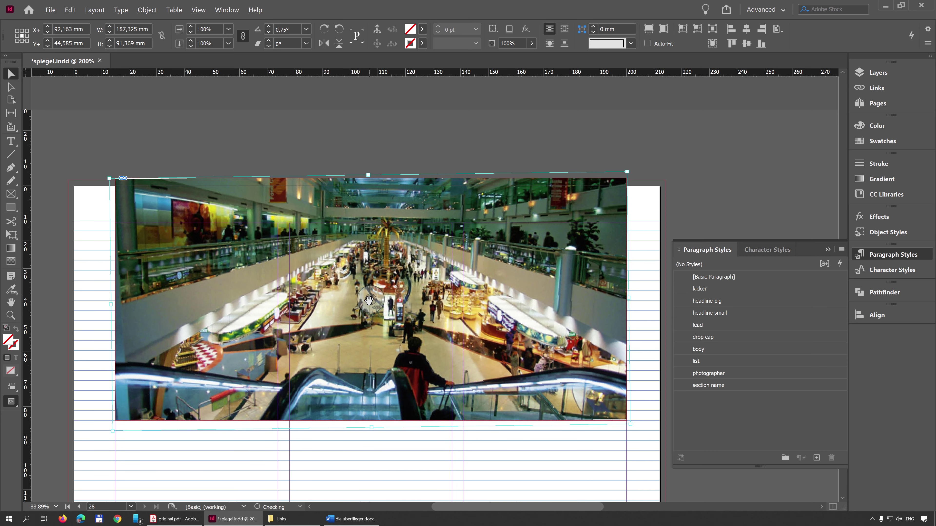
key(Down)
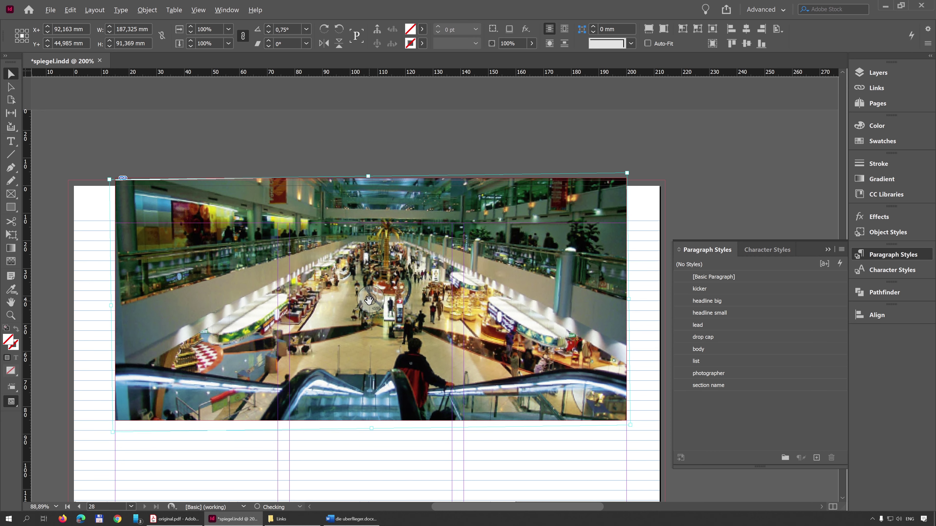
key(Down)
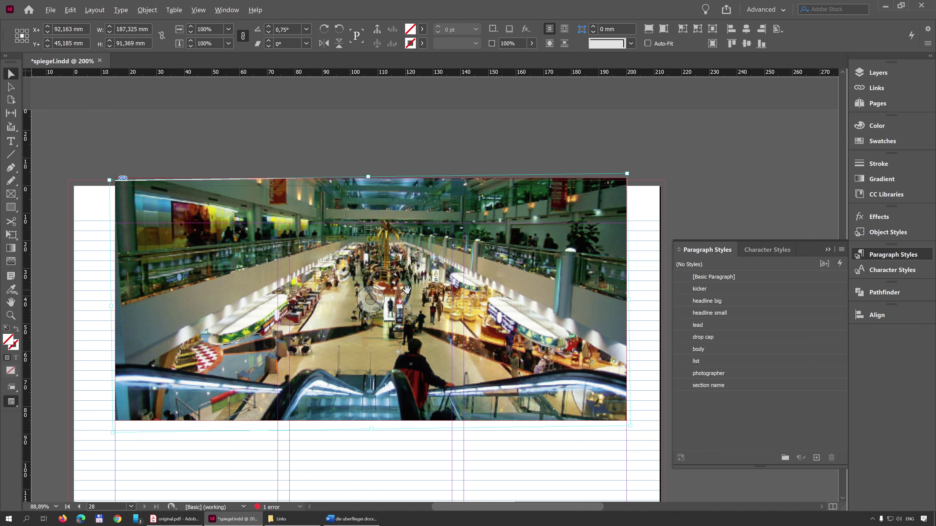
Examine the cropped airport photo with and without guides, checking its upper edge and the empty space beneath it
click(645, 319)
key(w)
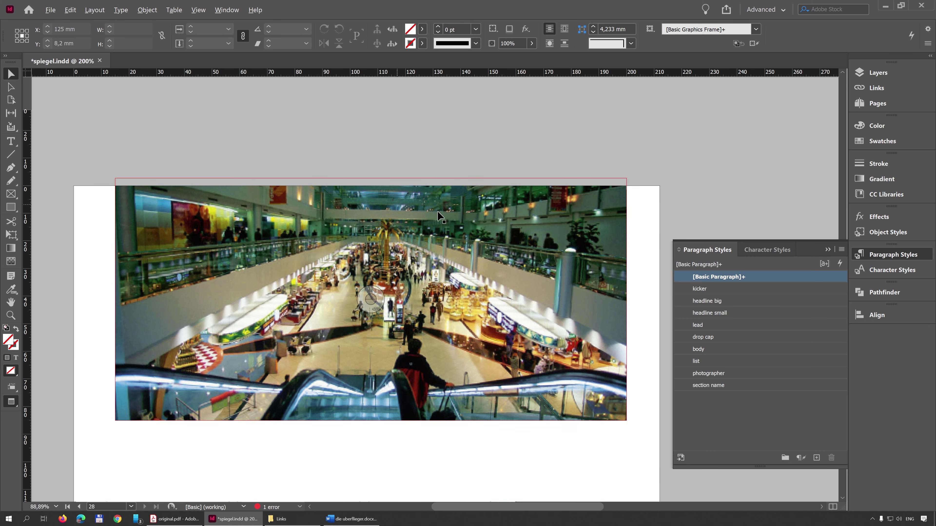
key(w)
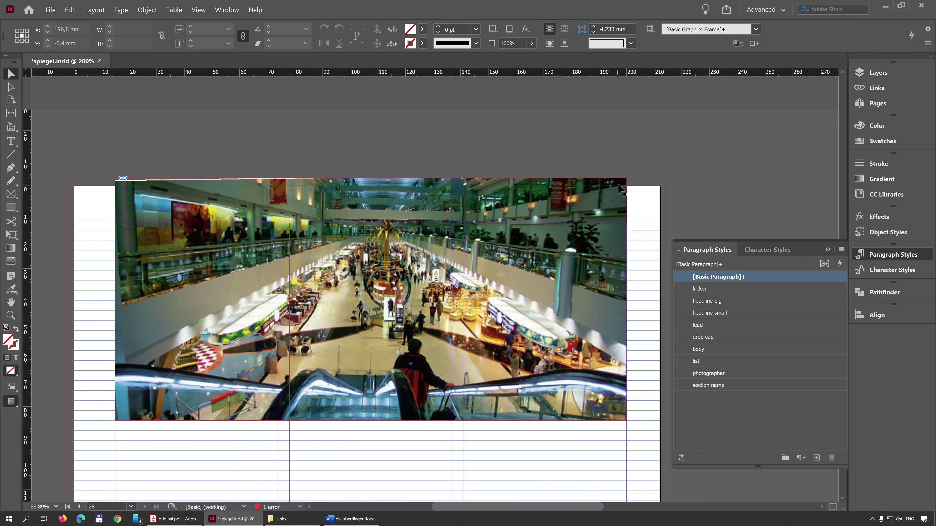
scroll(135, 181, up, 2)
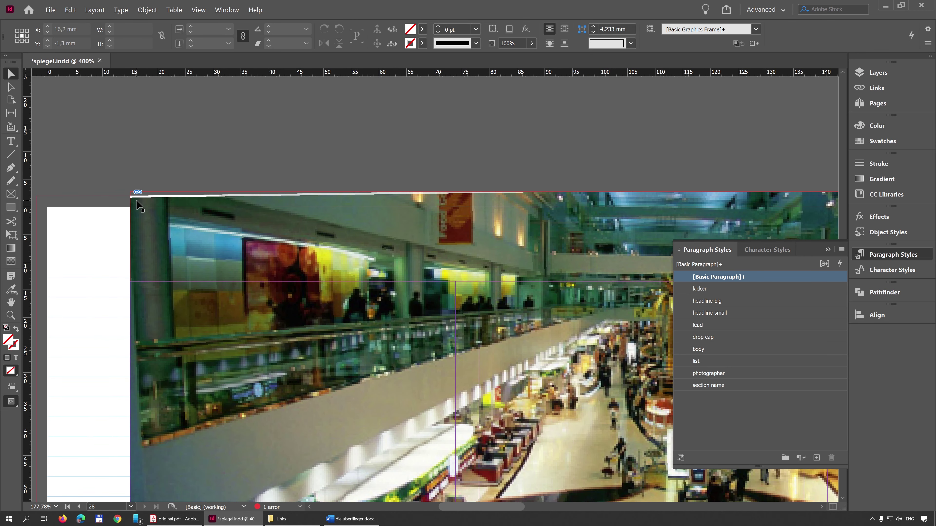
key(ctrl+0)
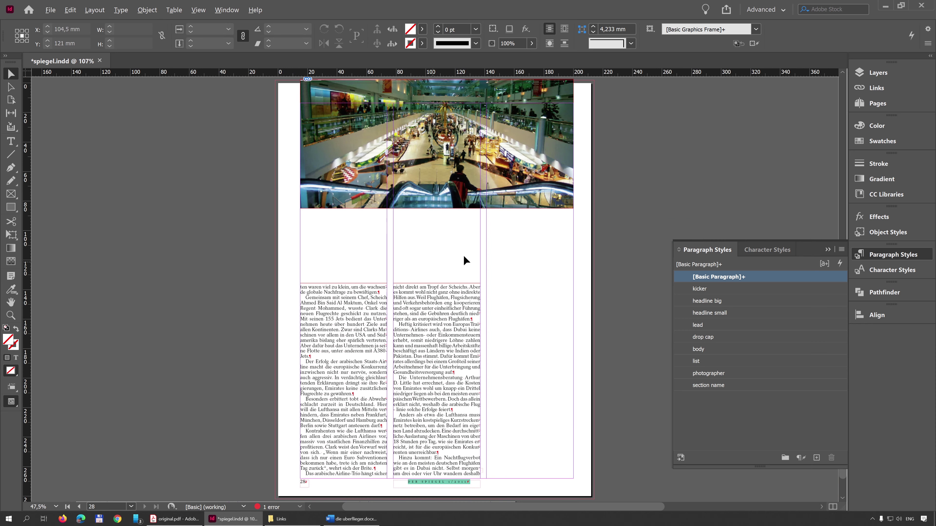
scroll(487, 225, up, 4)
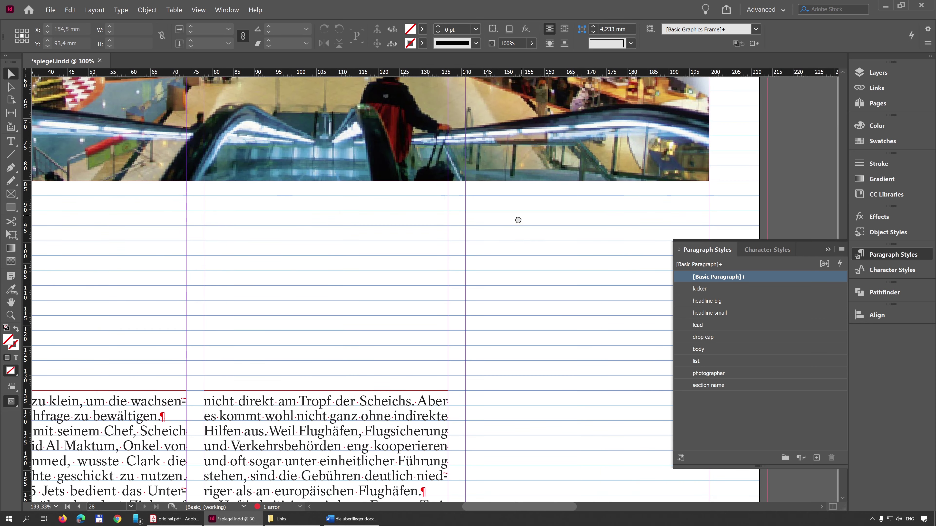
scroll(674, 230, right, 2)
scroll(532, 266, left, 6)
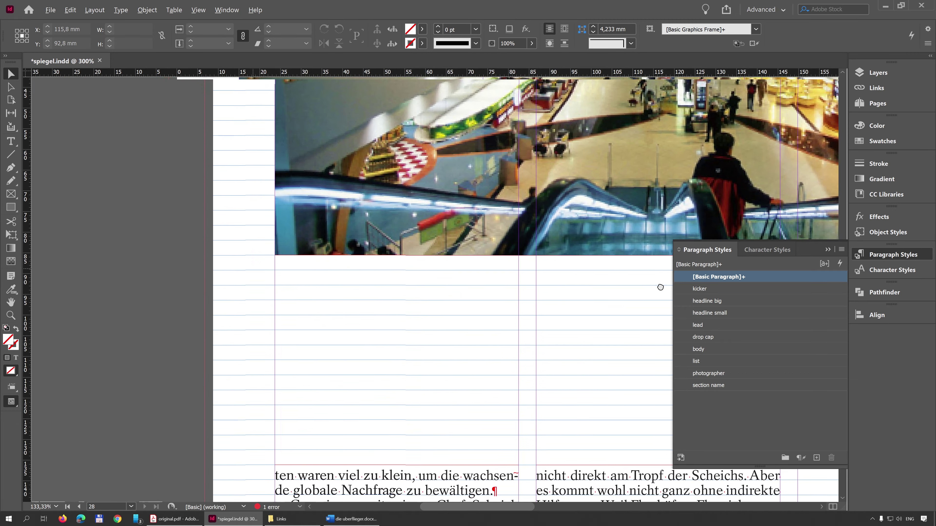
scroll(293, 288, right, 7)
scroll(402, 296, down, 2)
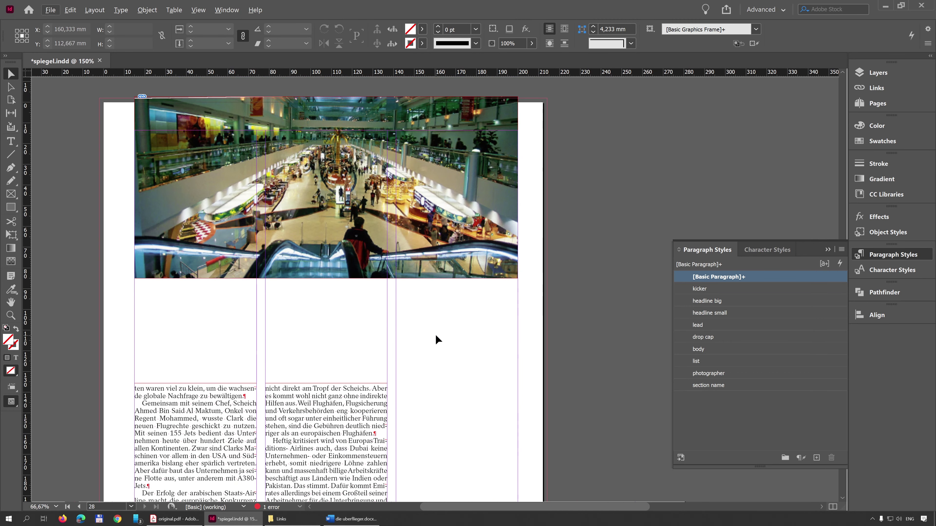
Copy the photo 3 caption from the Word document and place it directly below the airport photo in a 92.5 mm wide frame
key(alt+Tab)
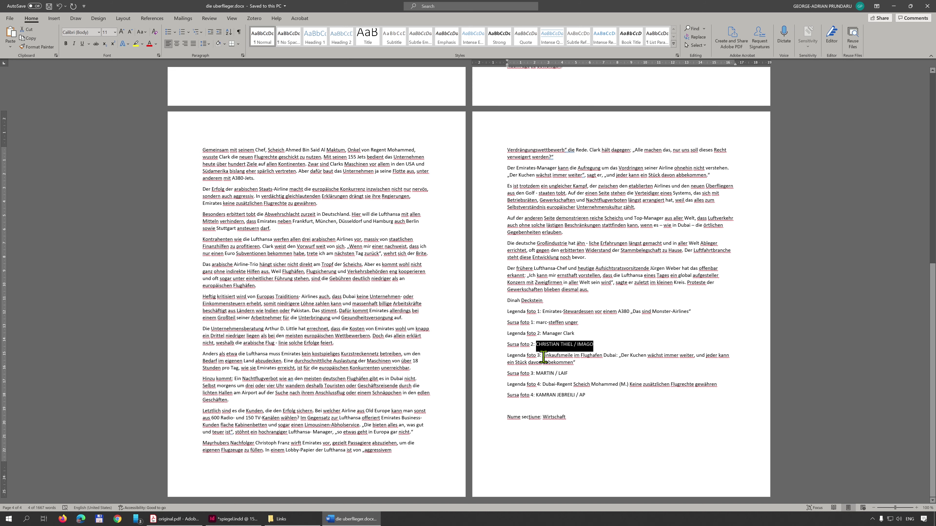
drag(543, 356, 573, 364)
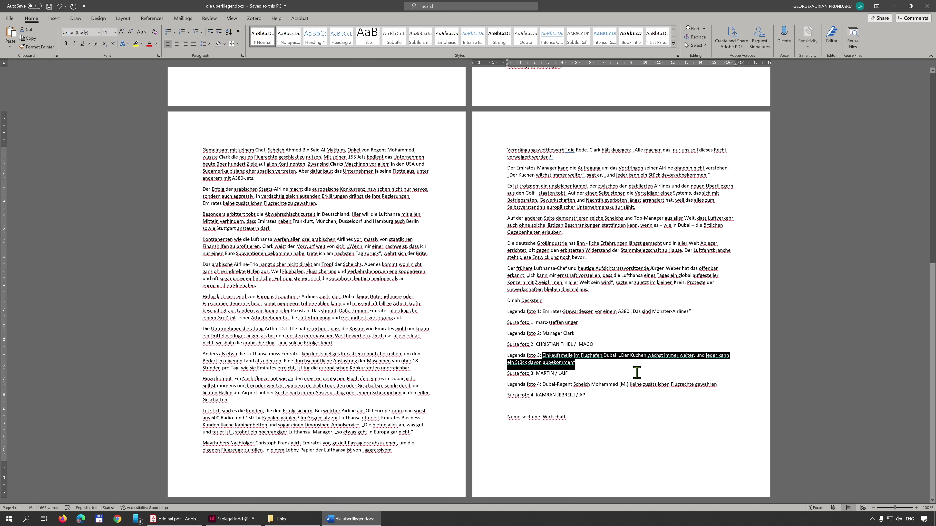
key(alt+Tab)
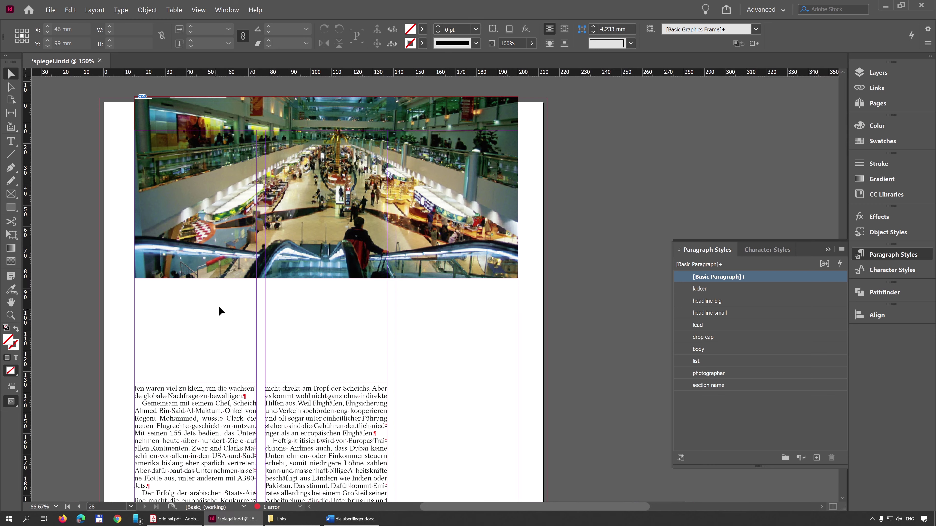
key(ctrl+v)
drag(411, 234, 166, 246)
key(w)
scroll(160, 292, up, 3)
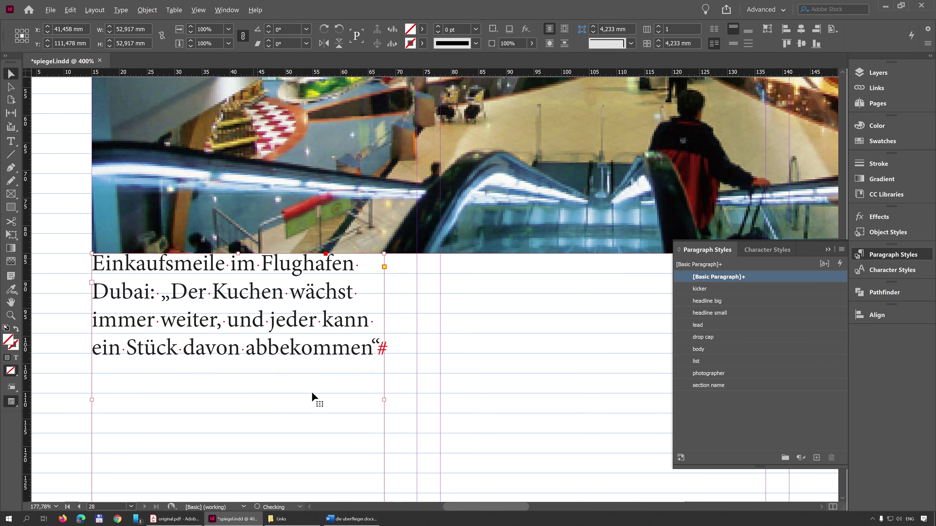
scroll(320, 385, down, 2)
drag(384, 329, 602, 329)
Apply the photo name character style to "Einkaufsmeile im Flughafen Dubai:" and photo description to the quotation after it
double_click(298, 191)
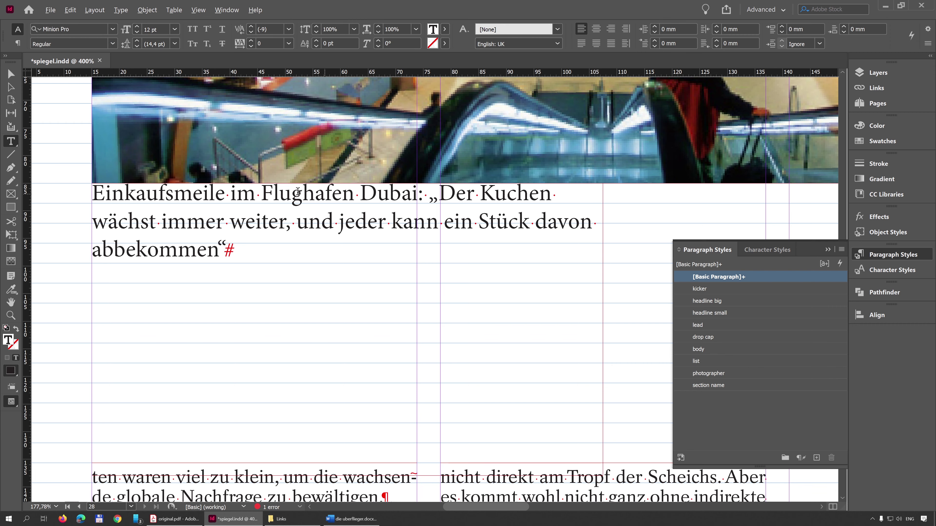
drag(422, 191, 68, 184)
click(890, 270)
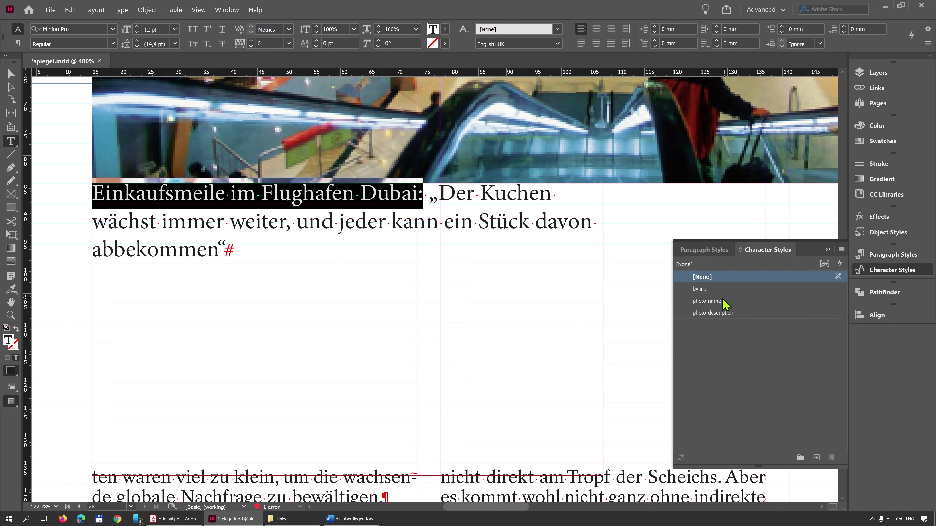
click(711, 301)
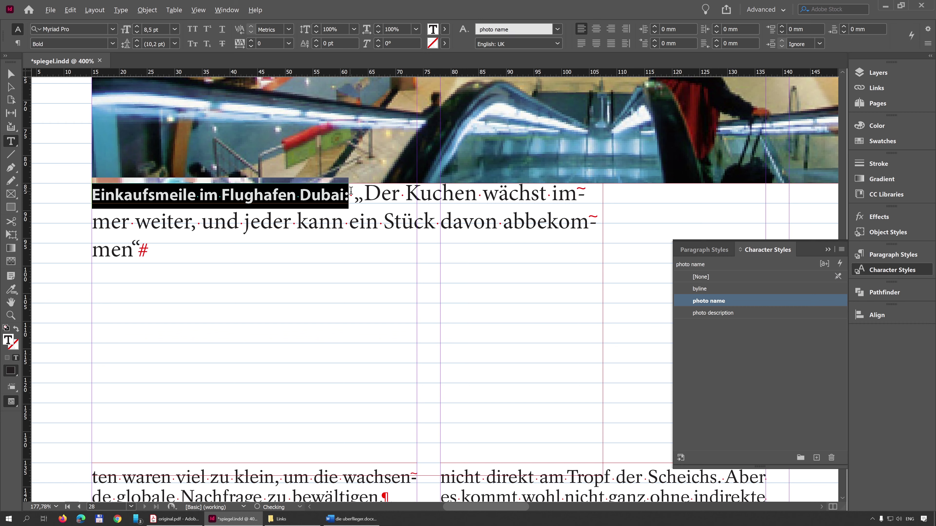
drag(351, 192, 334, 246)
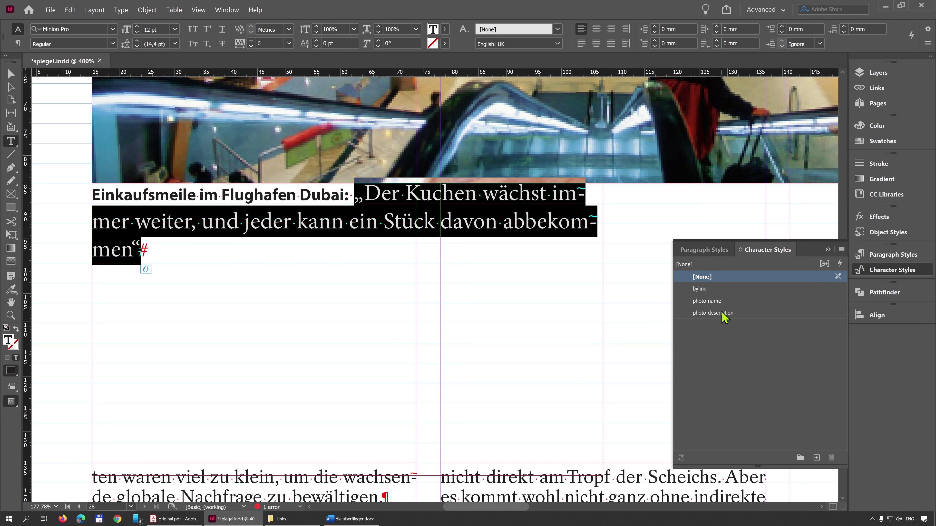
click(712, 313)
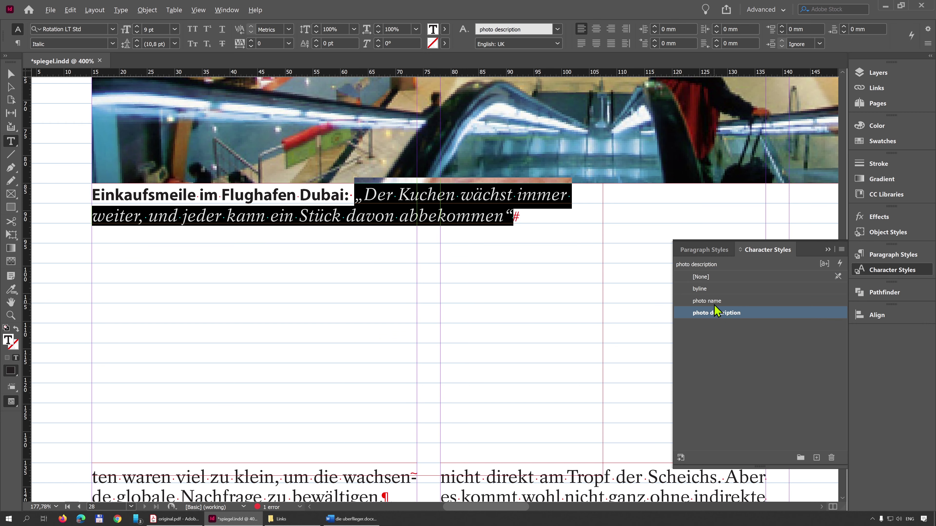
right_click(714, 302)
click(728, 308)
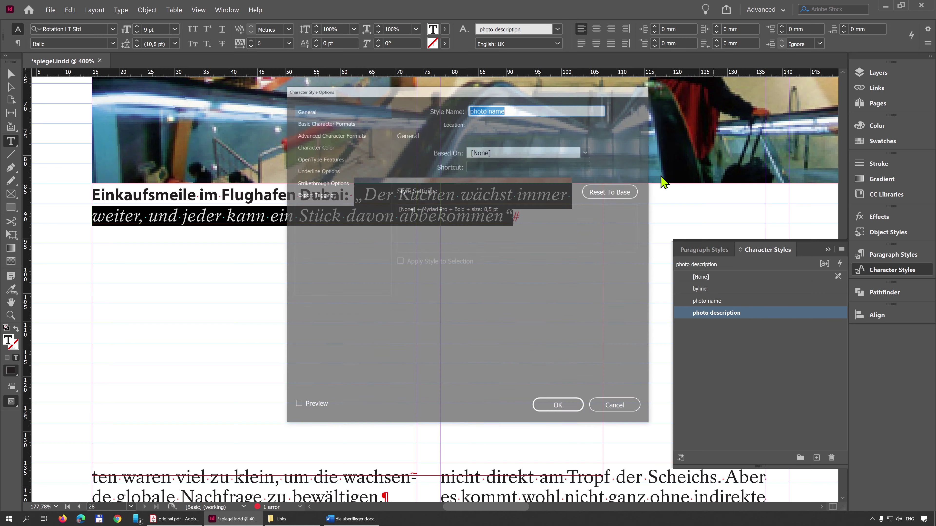
key(Escape)
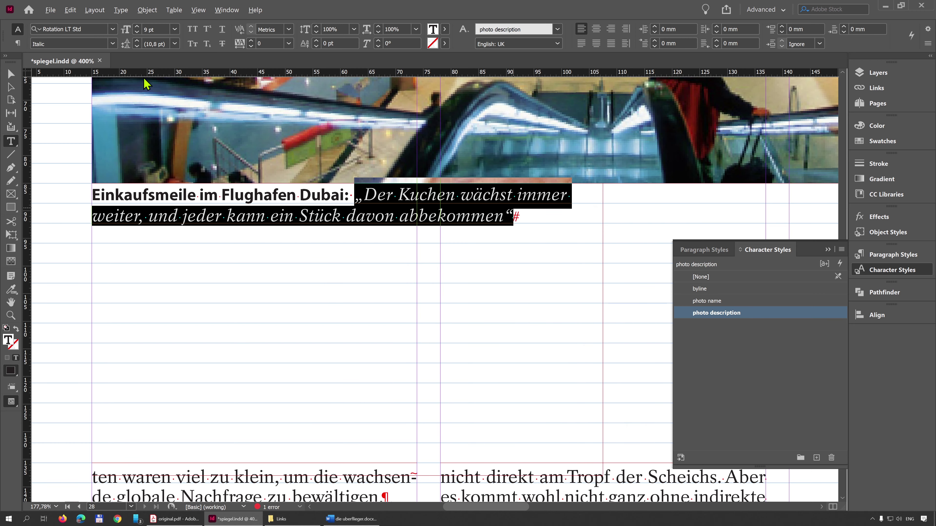
Resize the caption frame to one line, 185 mm wide and about 3.6 mm high, matching the photo's width
click(15, 78)
drag(496, 236, 362, 229)
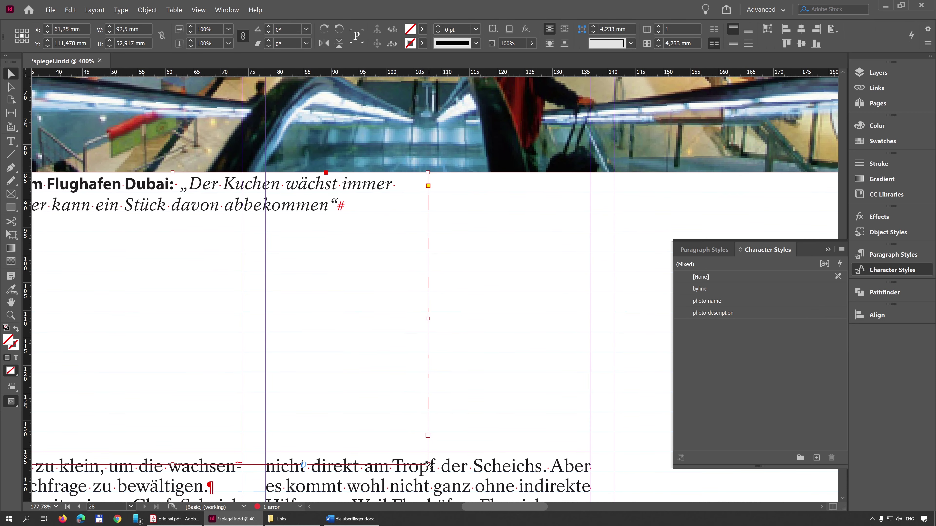
drag(428, 465, 779, 192)
drag(673, 217, 420, 240)
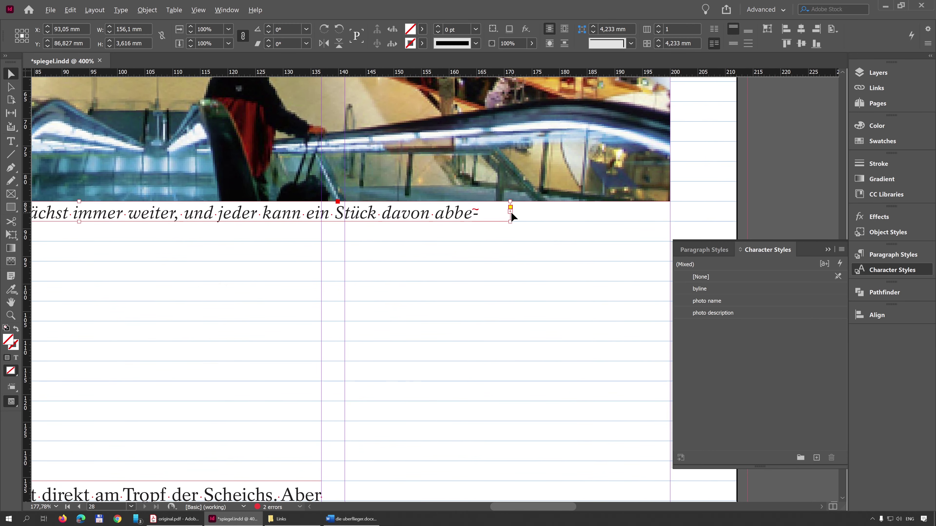
drag(511, 213, 670, 212)
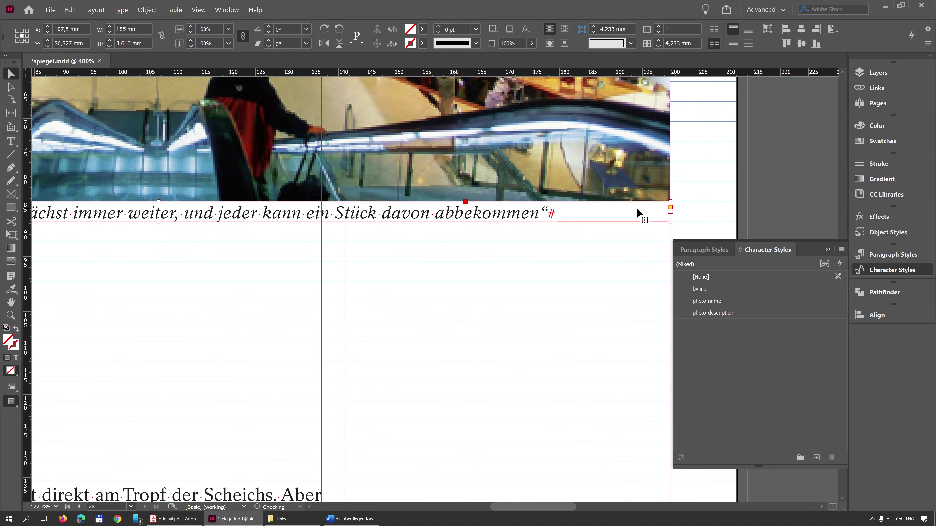
Align the whole airport photo caption to the baseline grid
key(ctrl+minus)
key(ctrl+minus)
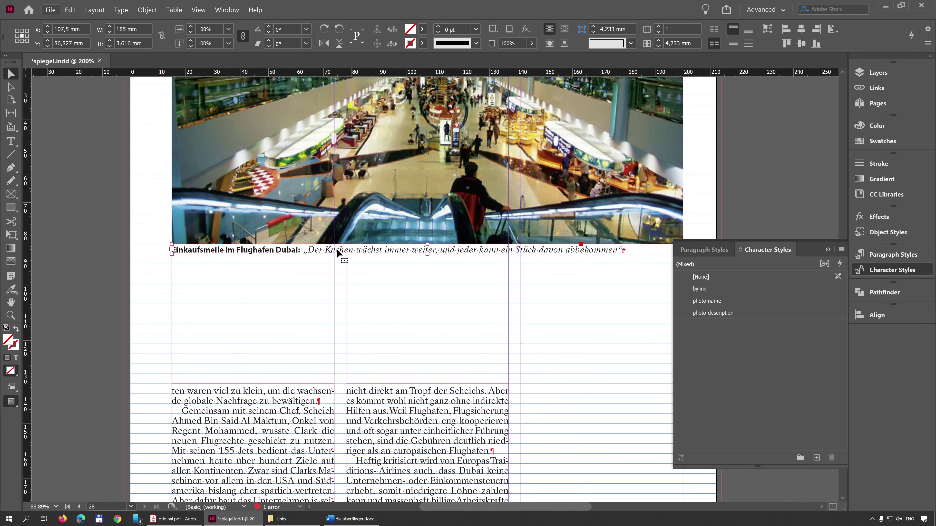
triple_click(336, 248)
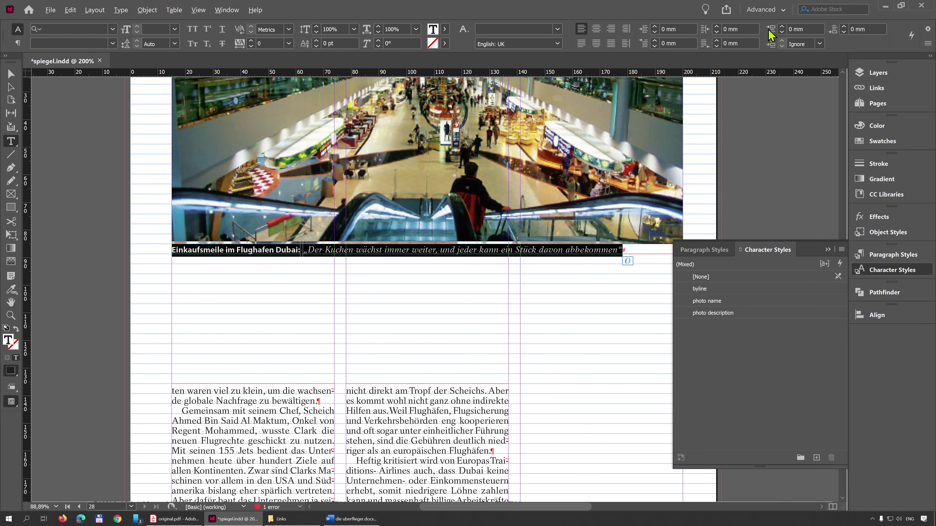
click(16, 44)
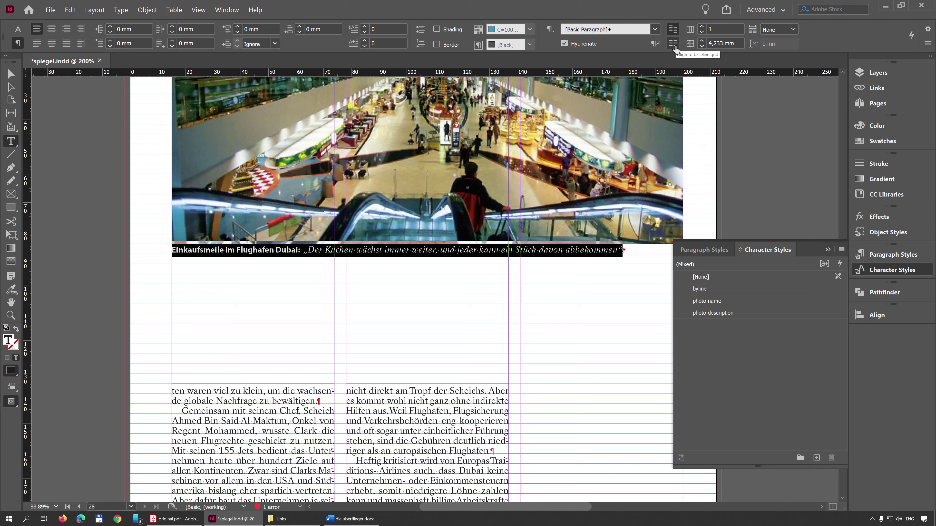
click(673, 43)
click(8, 77)
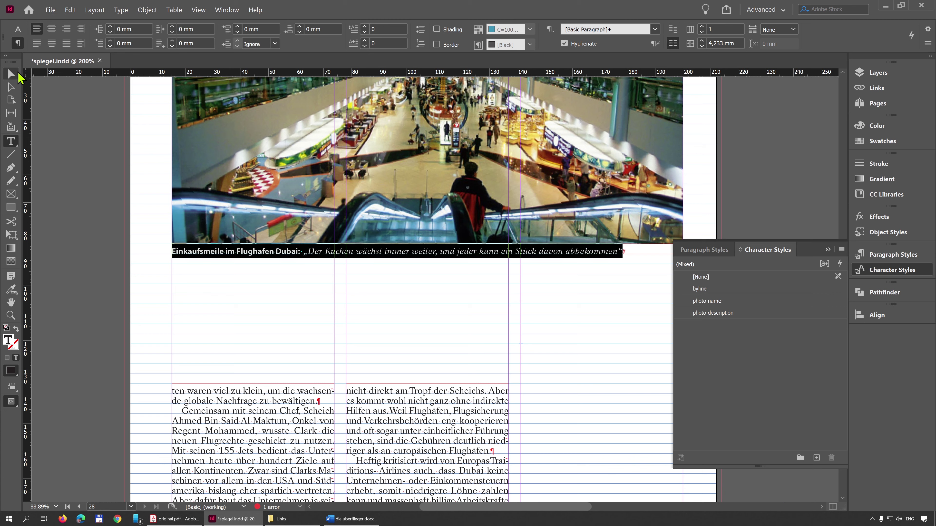
Preview the airport photo caption without guides and compare the rest of page 28 with the original PDF
click(305, 303)
key(w)
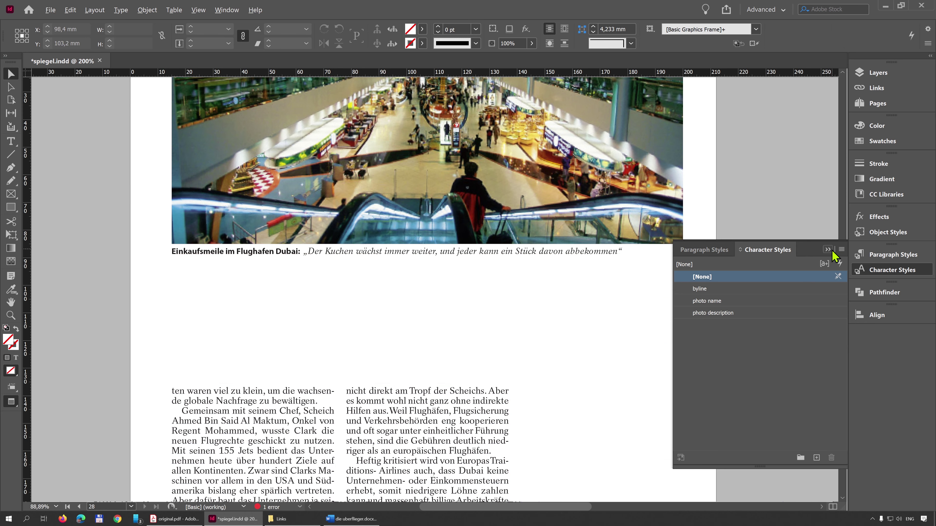
click(827, 249)
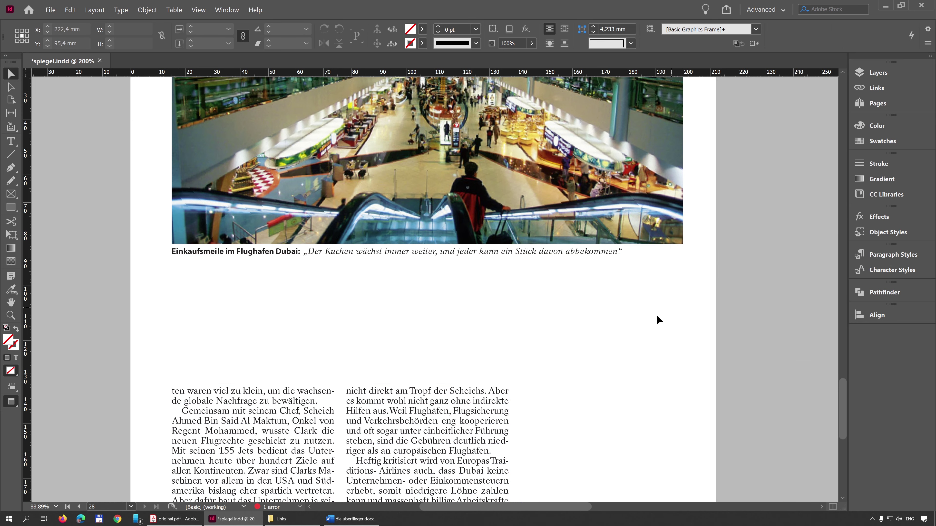
click(179, 518)
click(178, 519)
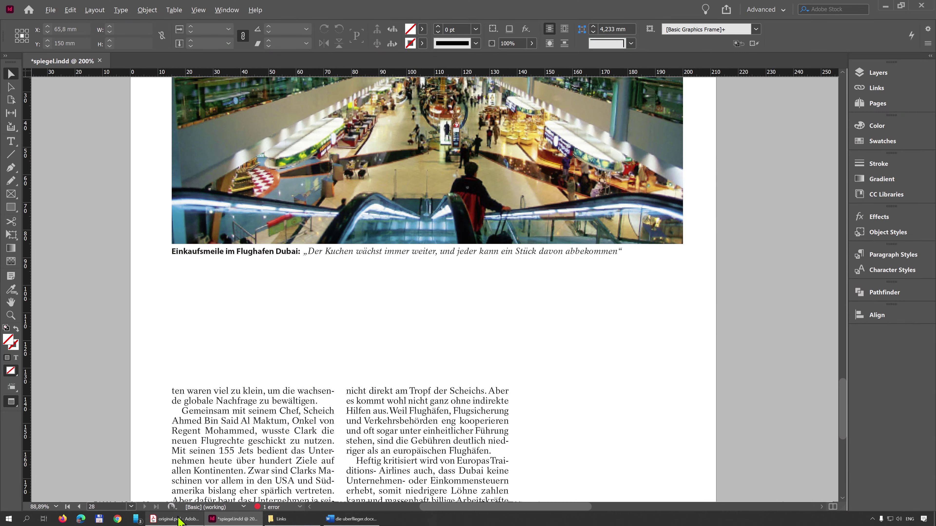
click(179, 519)
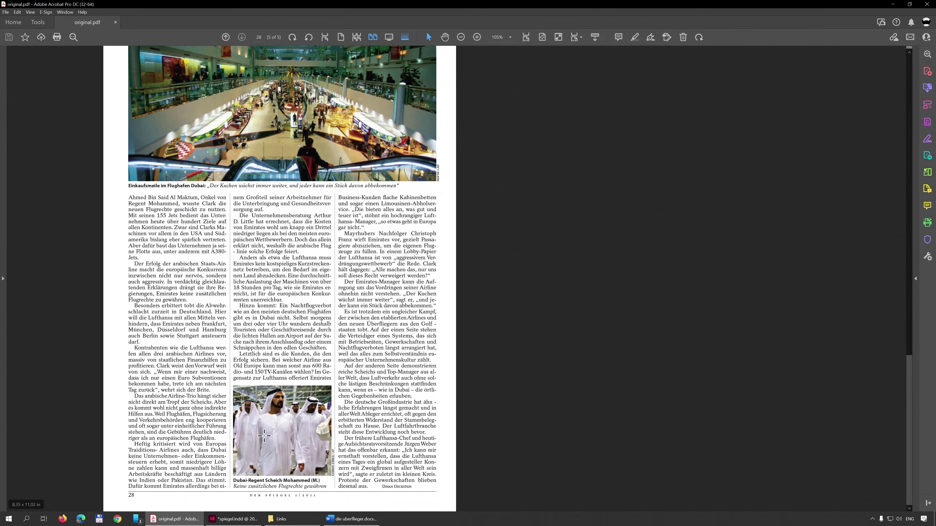
drag(272, 505, 246, 428)
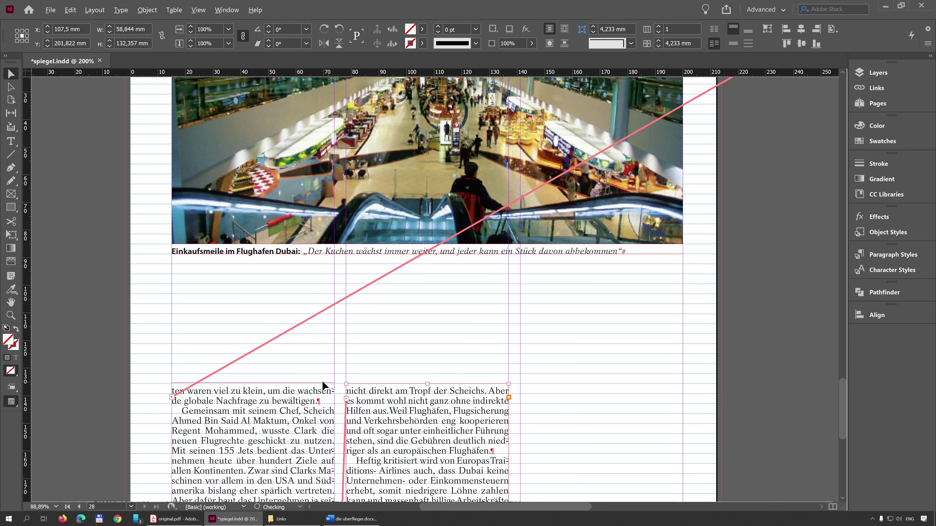
Extend both body text columns upward to just below the airport caption, making them about 175.7 mm high
drag(340, 383, 343, 263)
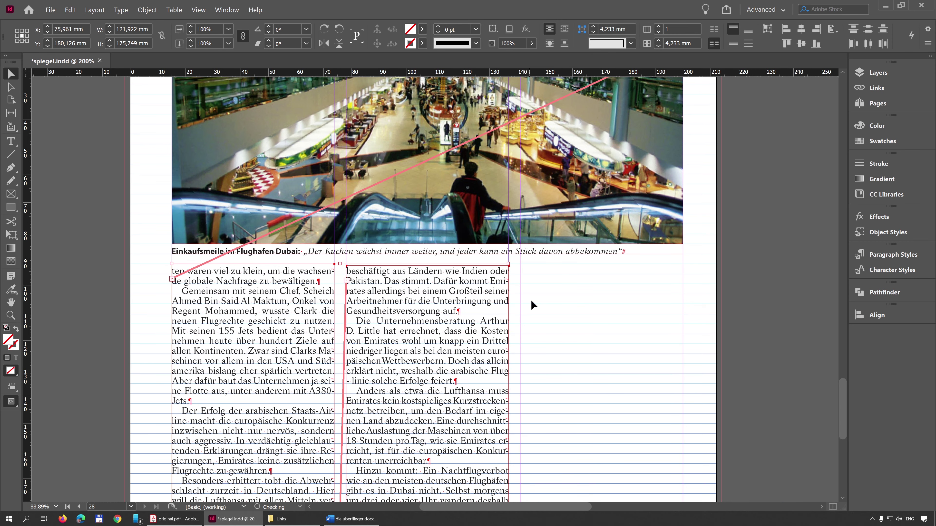
click(556, 294)
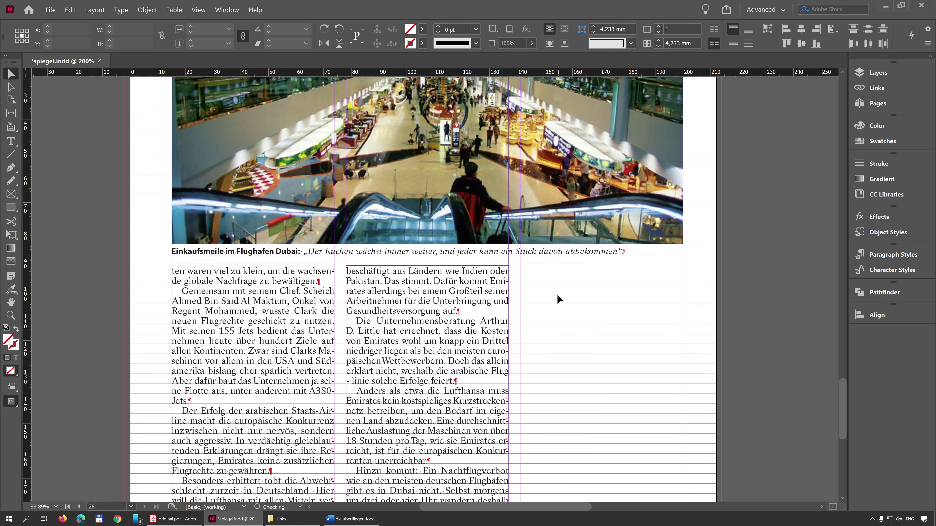
click(477, 286)
drag(428, 264, 430, 260)
click(575, 307)
Shorten the second text column from below to about 108.5 mm high, freeing space for a photo
scroll(579, 333, down, 8)
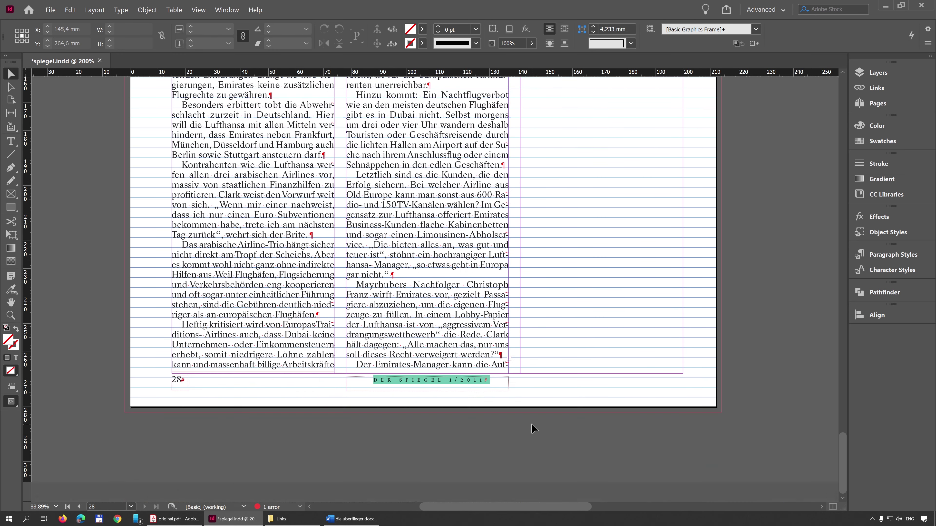
click(507, 363)
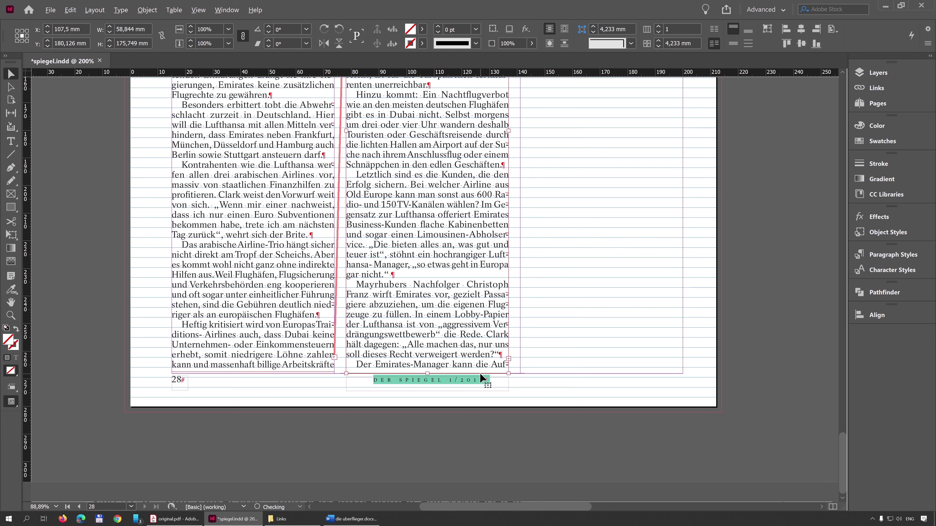
drag(427, 373, 428, 188)
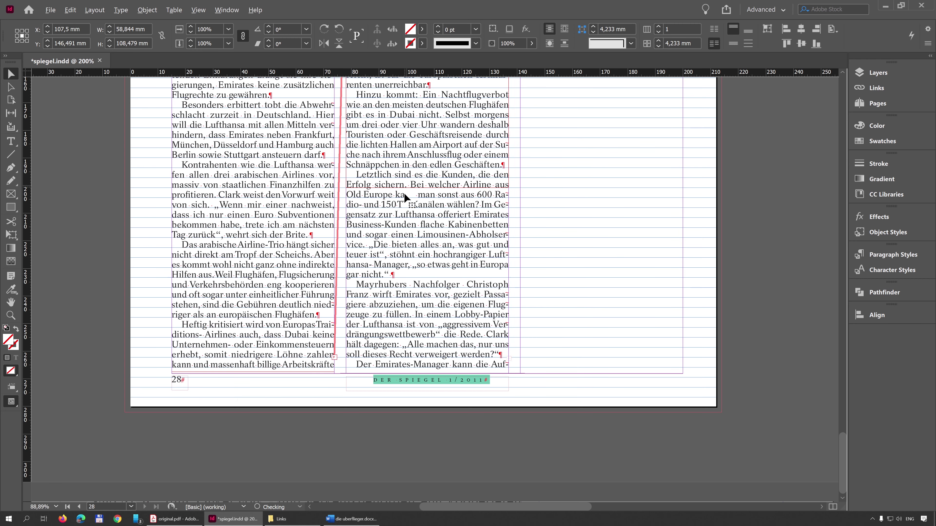
Place mohammed.psd from the Links folder below the shortened second column, about 58.9 mm wide and 54 mm high
click(282, 519)
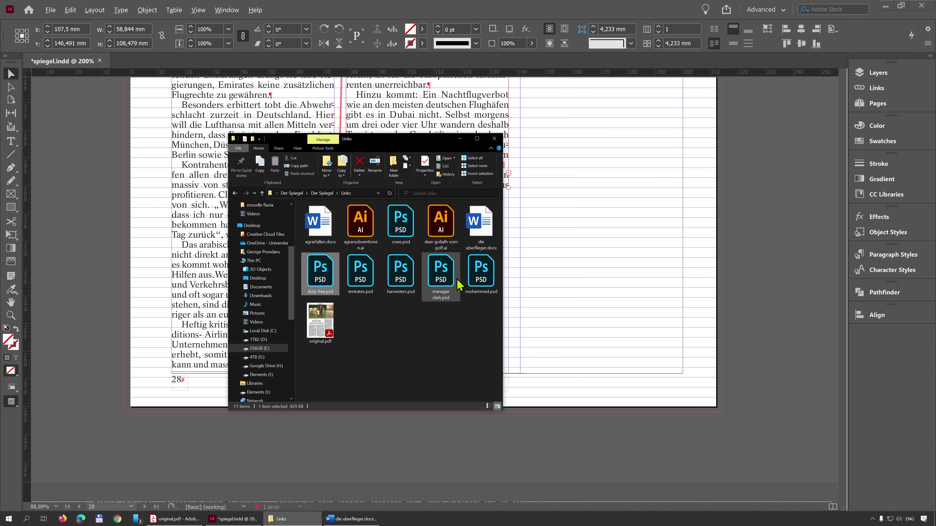
drag(477, 269, 598, 230)
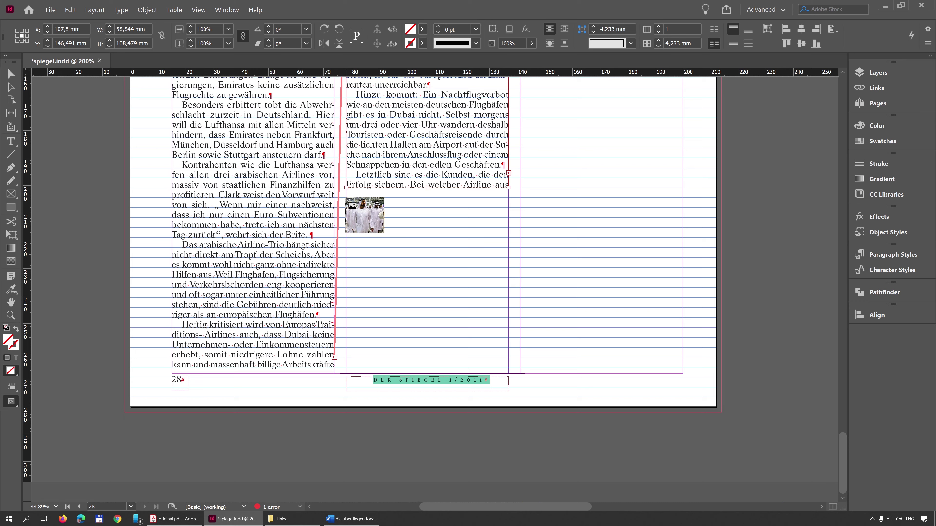
click(345, 198)
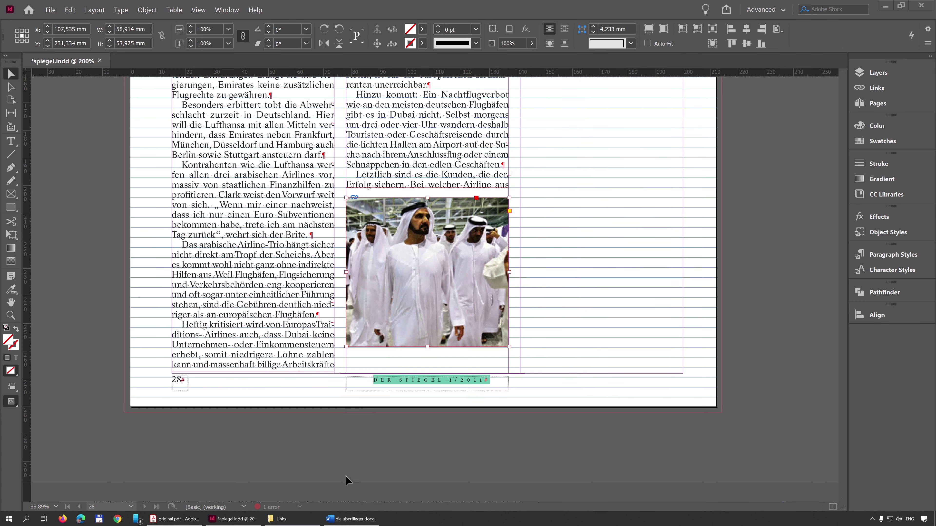
Copy the photo 4 caption from the Word document and paste it into the empty third column beside the new photo
click(183, 520)
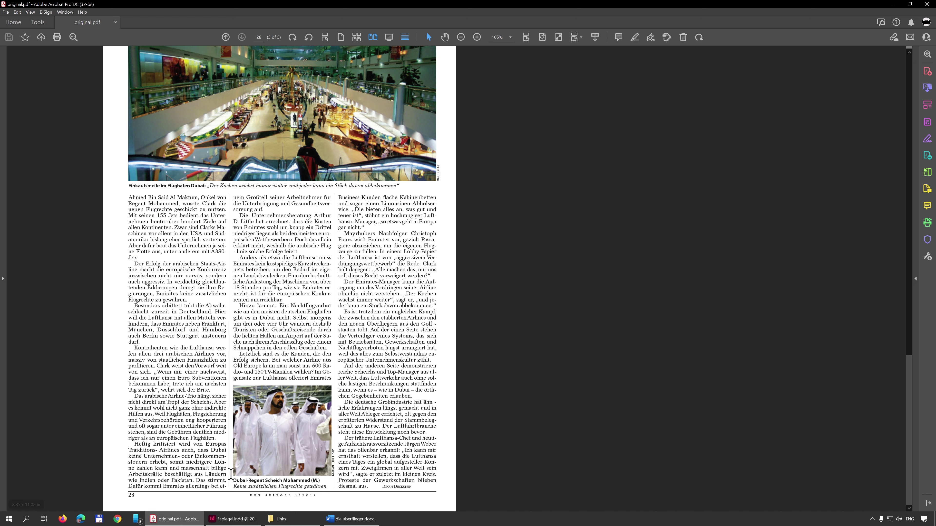
click(351, 520)
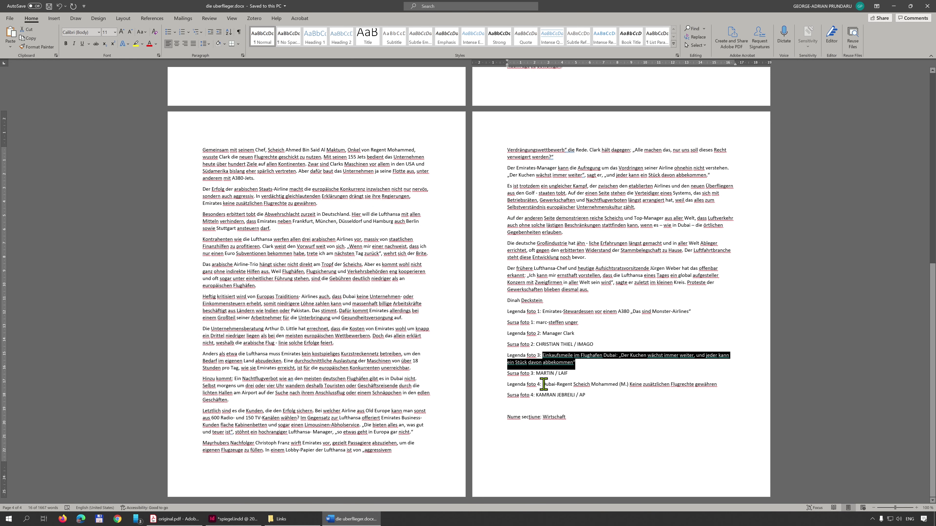
drag(543, 384, 717, 385)
key(ctrl+c)
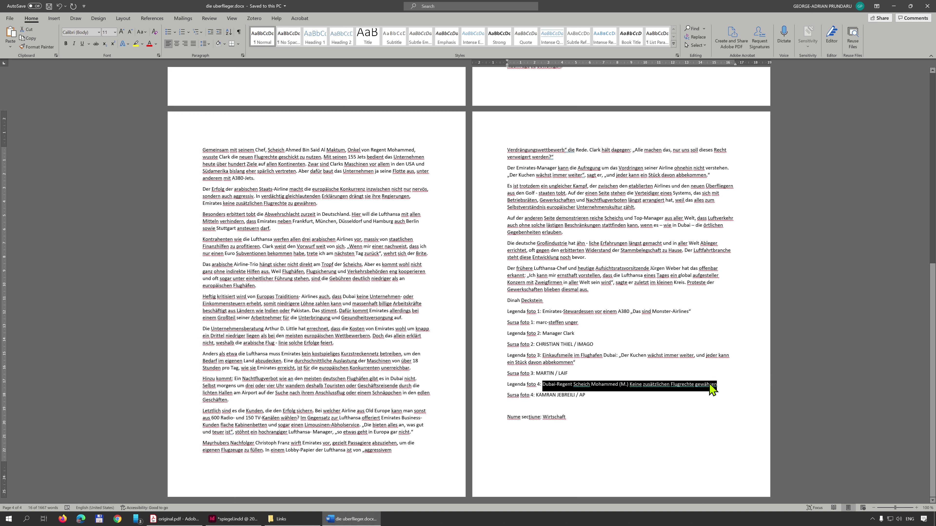
key(alt+Tab)
key(alt+Tab)
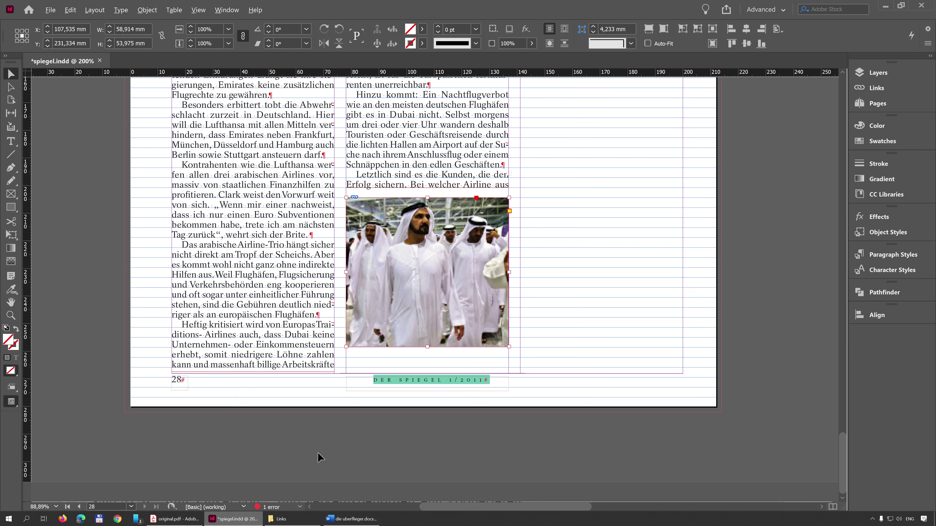
key(ctrl+v)
drag(430, 222, 592, 218)
Apply the photo name character style to "Dubai-Regent Scheich Mohammed (M.)" and photo description to "Keine zusätzlichen Flugrechte gewähren"
double_click(594, 210)
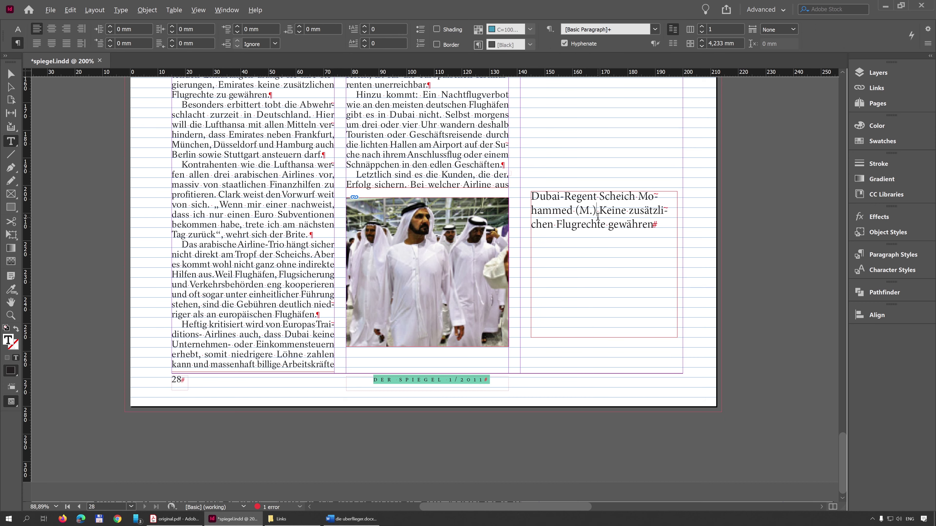
click(180, 520)
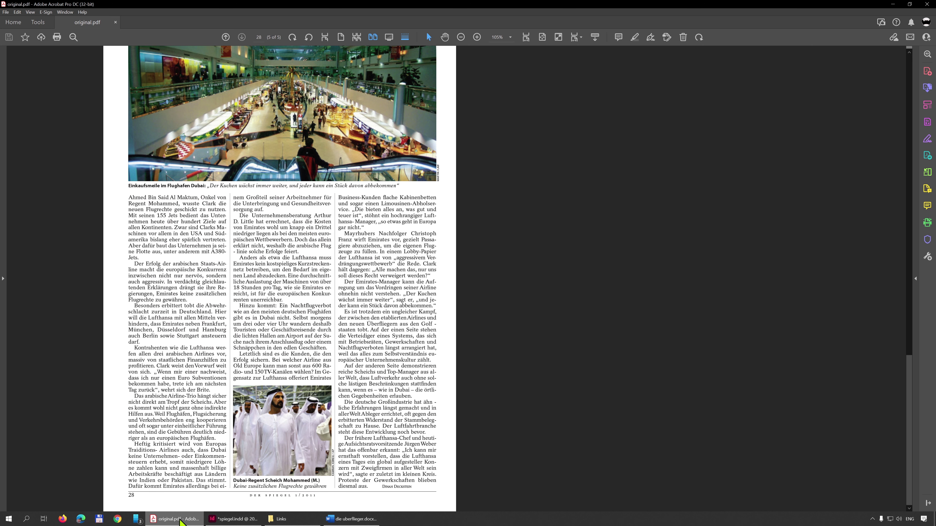
click(233, 520)
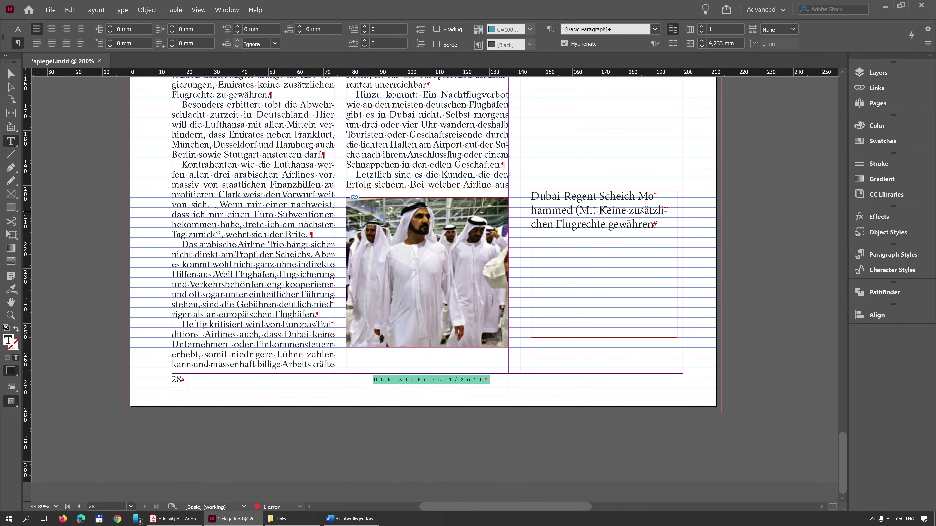
drag(598, 210, 533, 191)
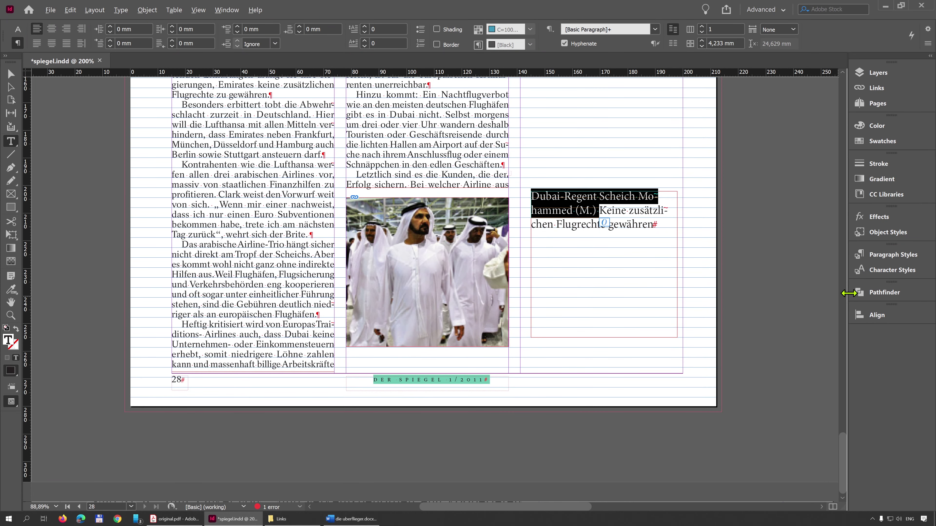
click(888, 270)
click(706, 301)
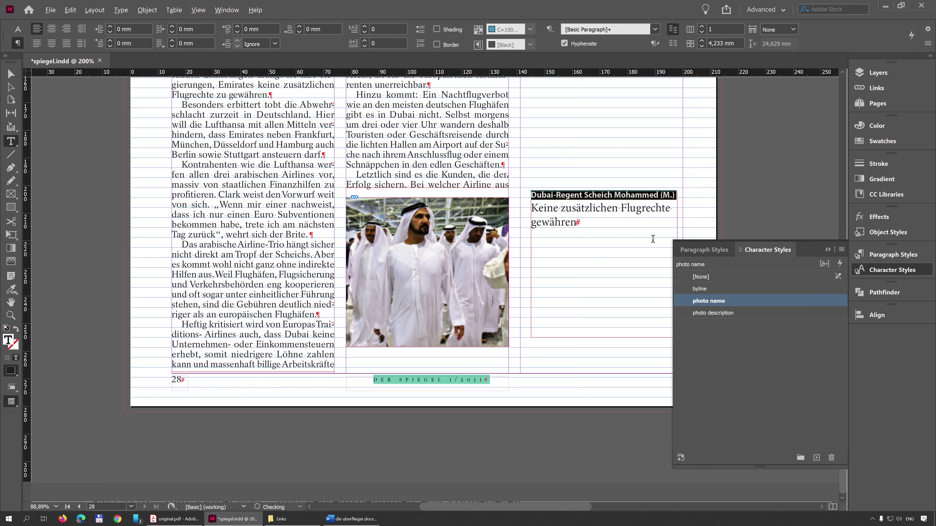
drag(605, 225, 528, 207)
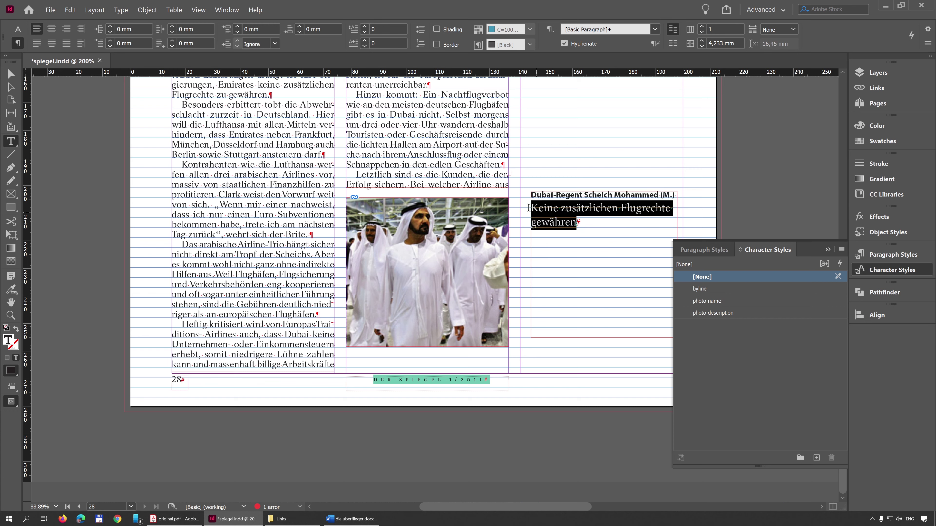
click(740, 317)
Align the whole photo 4 caption to the baseline grid and set its leading to 10 pt
key(ctrl+a)
click(673, 44)
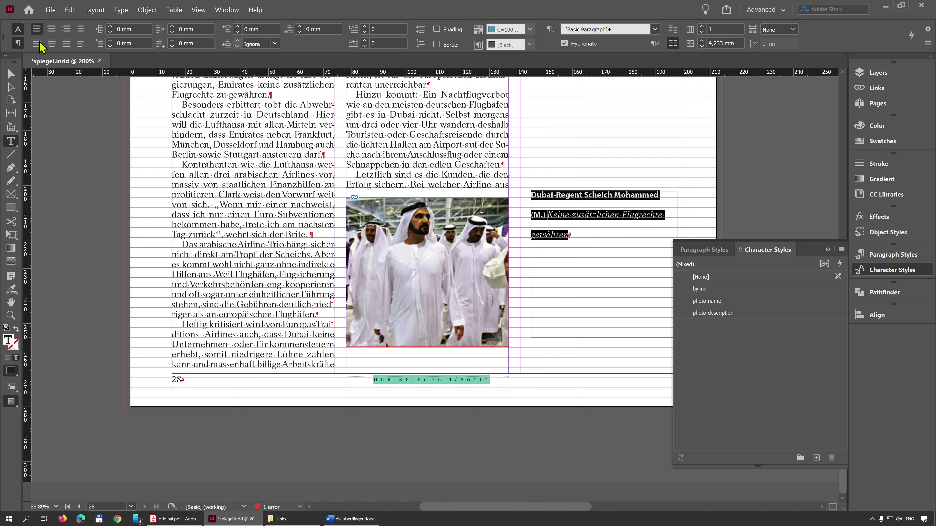
click(175, 44)
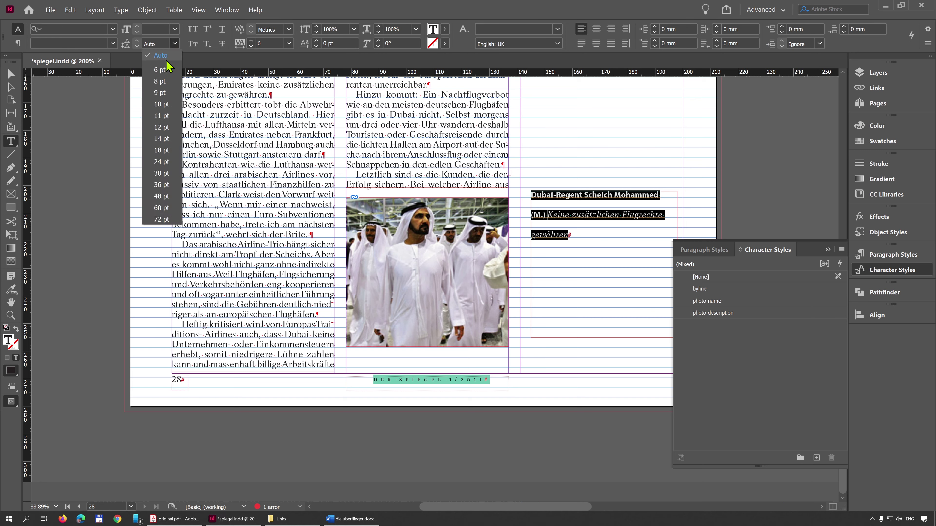
click(162, 104)
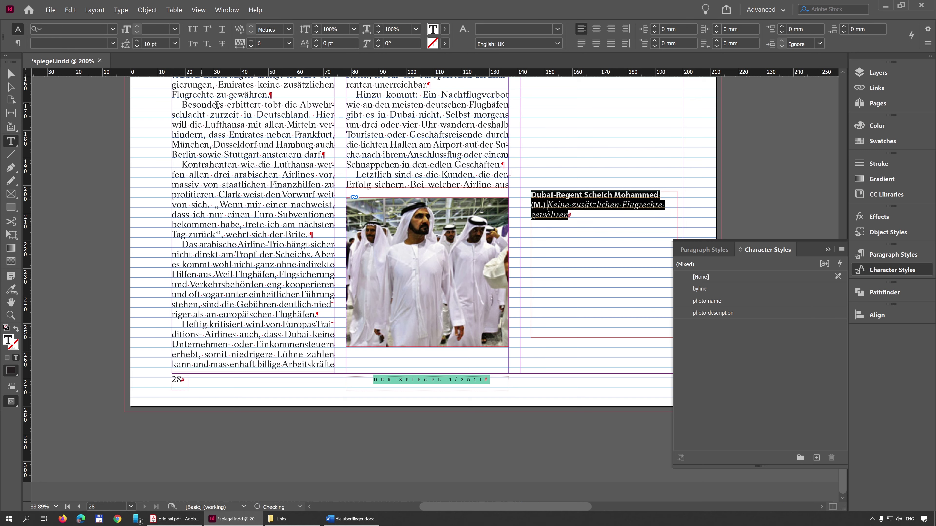
Move the caption directly below the sheikh photo and resize its frame to the column width and two lines, checking it in preview
click(5, 81)
drag(572, 213, 387, 370)
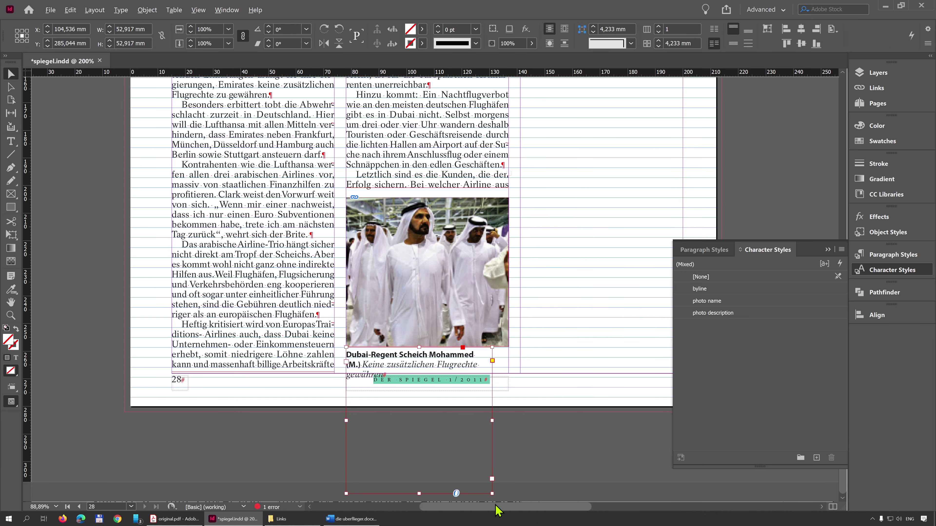
drag(493, 493, 505, 369)
key(w)
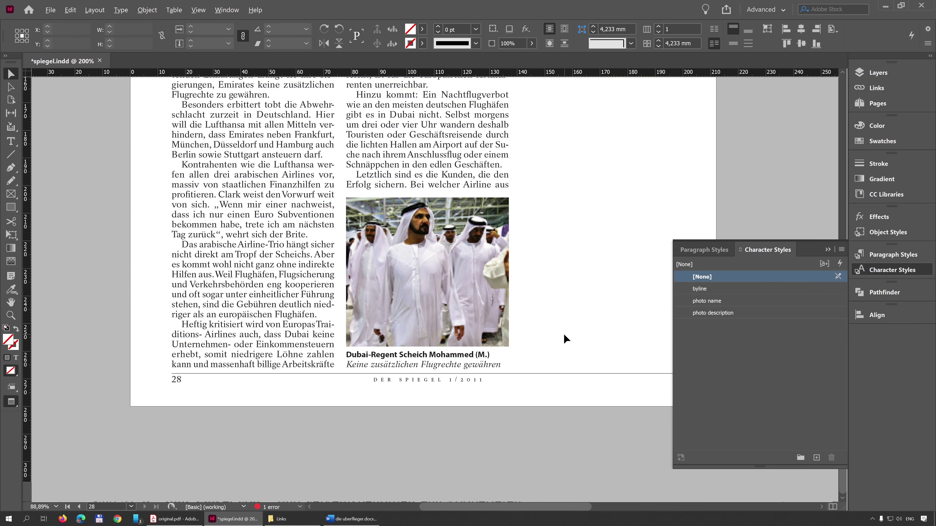
click(563, 333)
key(w)
Raise the upper edge of the sheikh photo's frame to make it 54.24 mm high and refit the image to fill it
scroll(441, 320, up, 5)
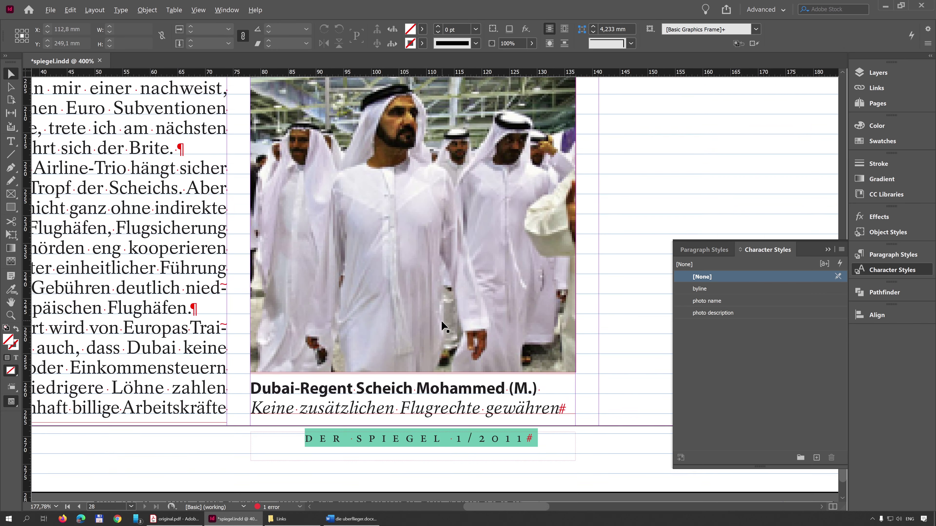
click(405, 354)
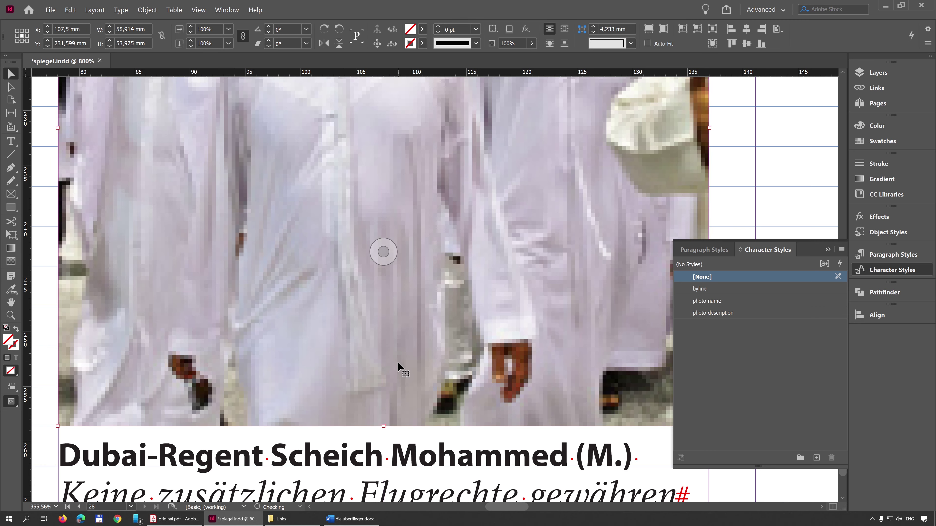
scroll(397, 361, up, 5)
scroll(414, 355, up, 1)
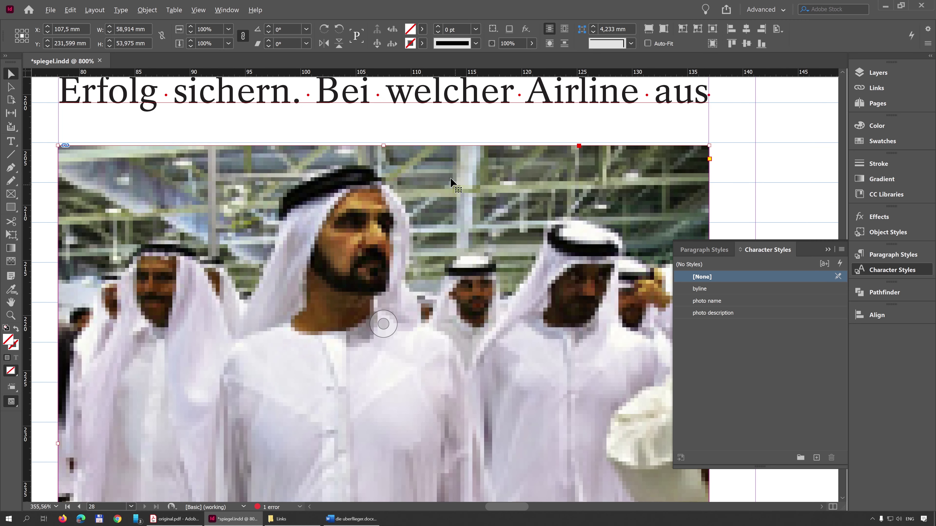
click(828, 250)
scroll(754, 233, down, 3)
scroll(754, 234, down, 3)
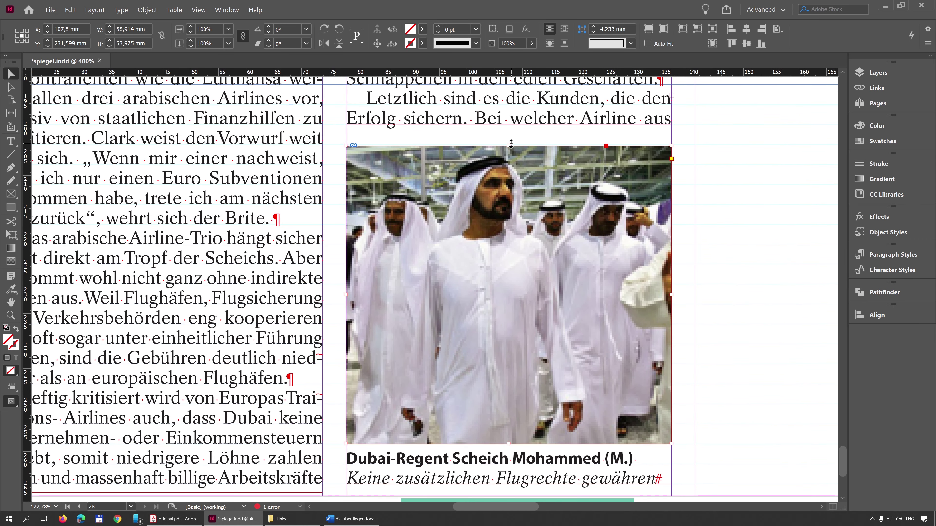
drag(511, 144, 512, 143)
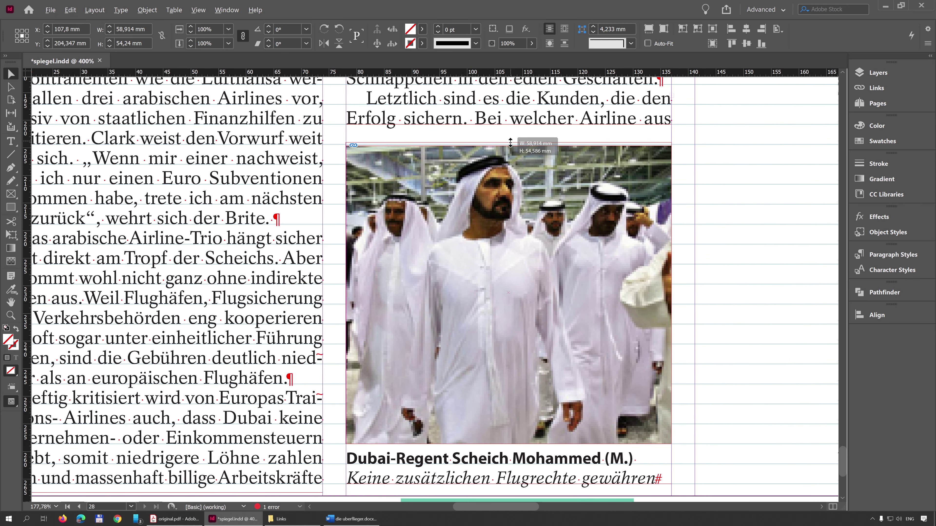
scroll(515, 143, up, 2)
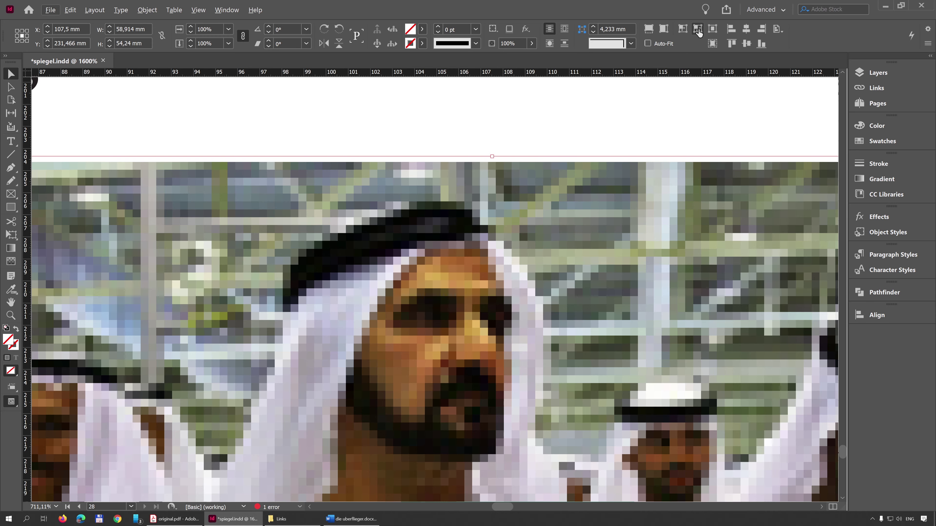
click(682, 34)
scroll(434, 328, down, 6)
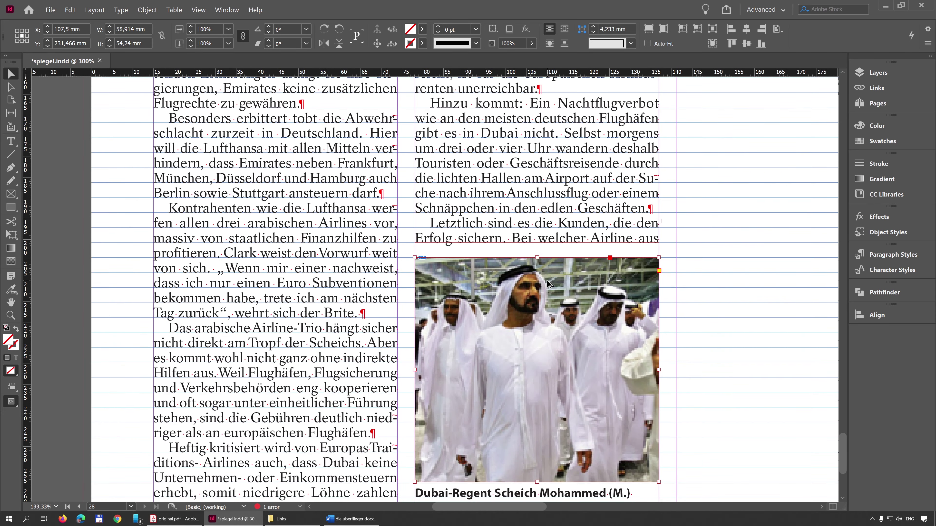
Preview the page's lower part with the sheikh photo and its caption, and compare it with the original PDF
key(w)
click(679, 342)
scroll(680, 342, down, 3)
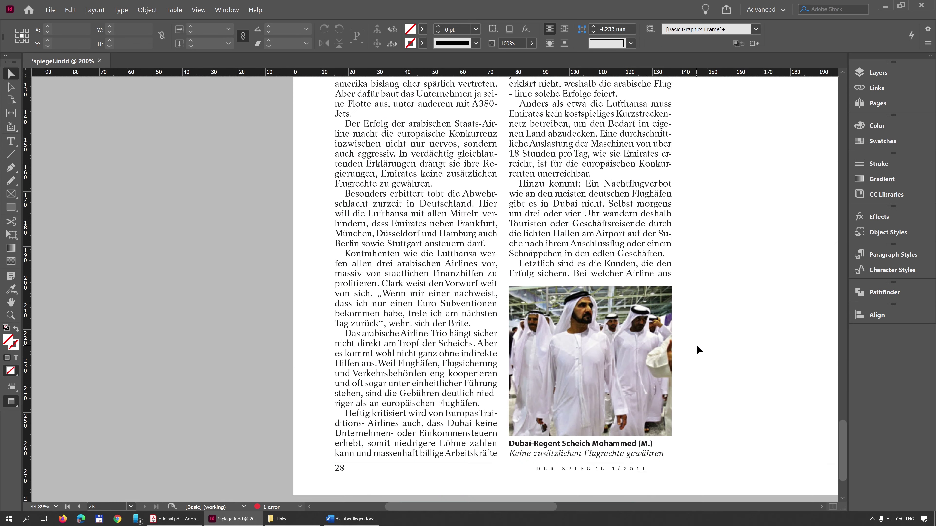
scroll(694, 372, up, 2)
drag(695, 372, 493, 374)
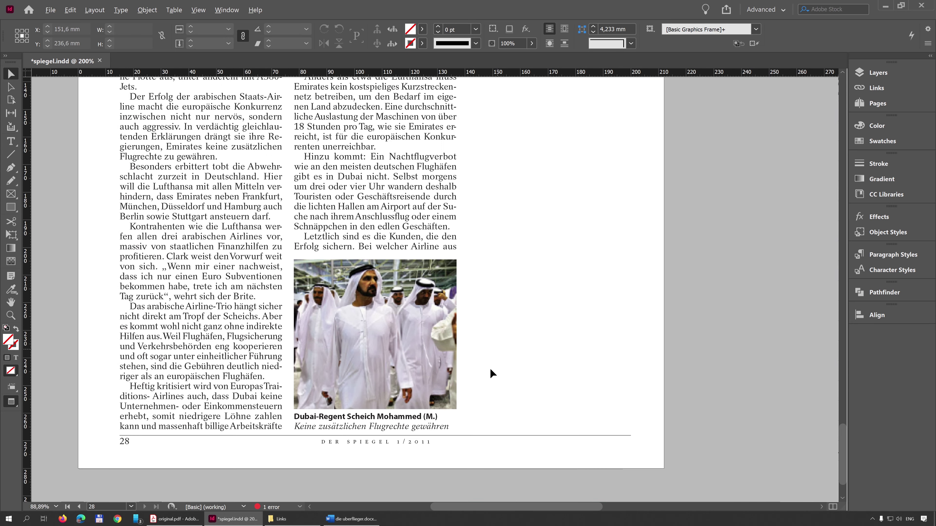
click(175, 520)
click(233, 519)
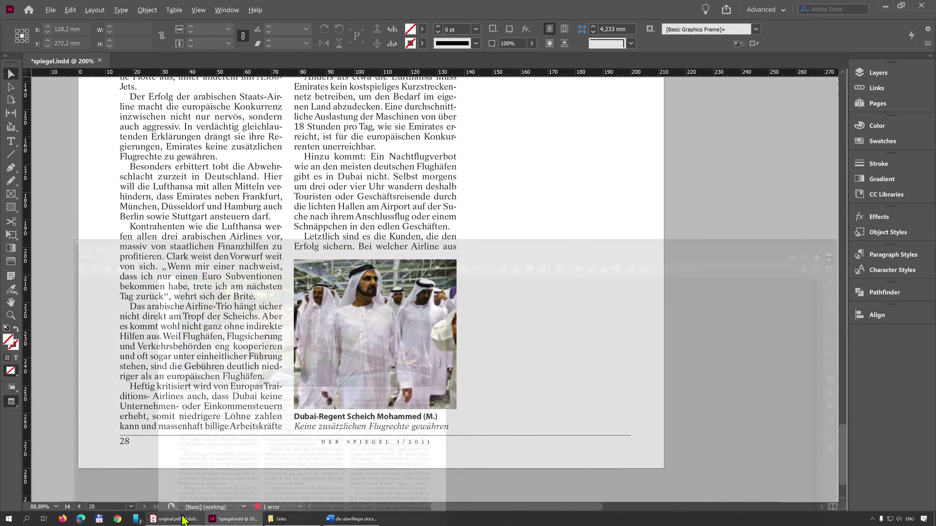
scroll(513, 304, down, 2)
Examine the gap between the second column's text and the sheikh photo, both in preview and with guides shown
click(444, 179)
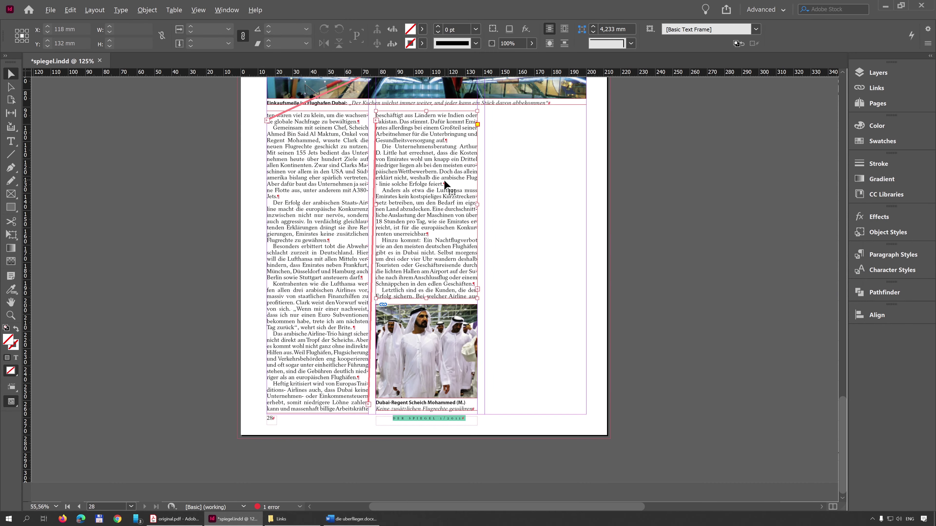
scroll(435, 300, up, 4)
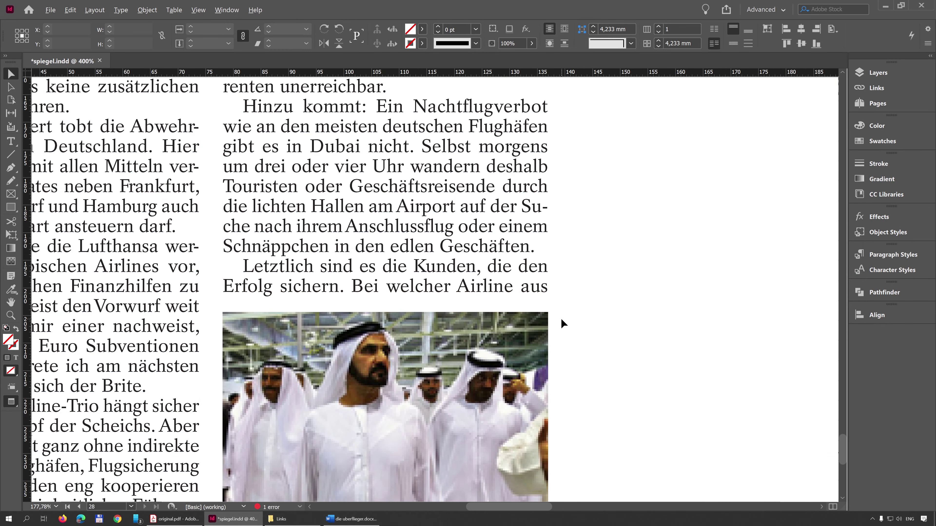
click(365, 303)
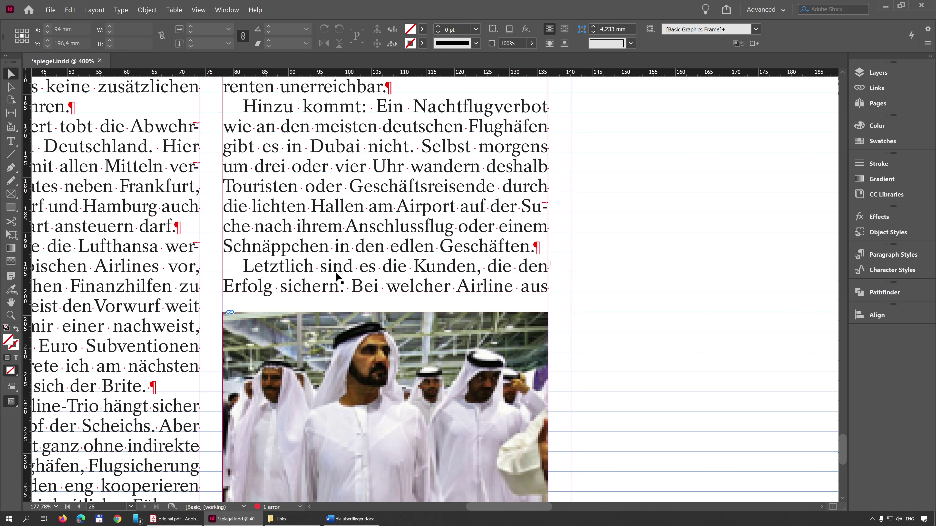
key(w)
click(460, 266)
scroll(460, 265, down, 2)
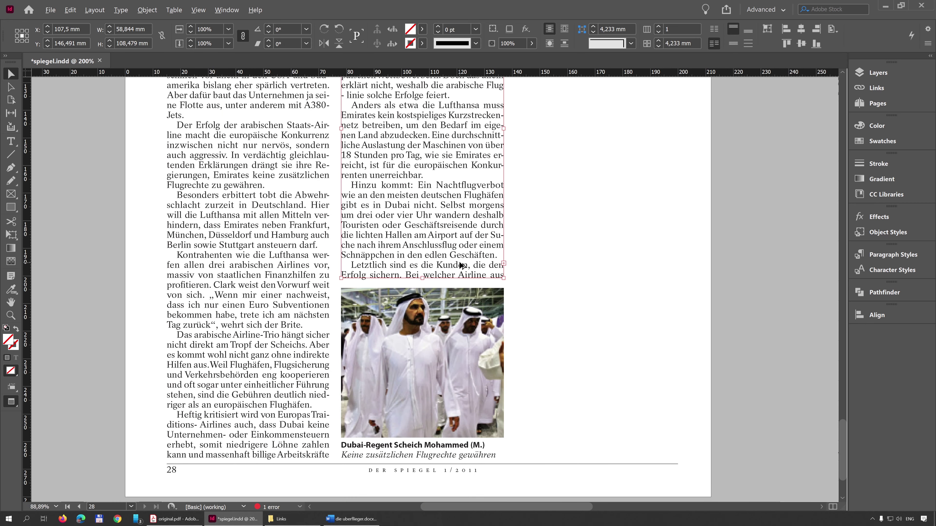
key(w)
scroll(442, 245, up, 3)
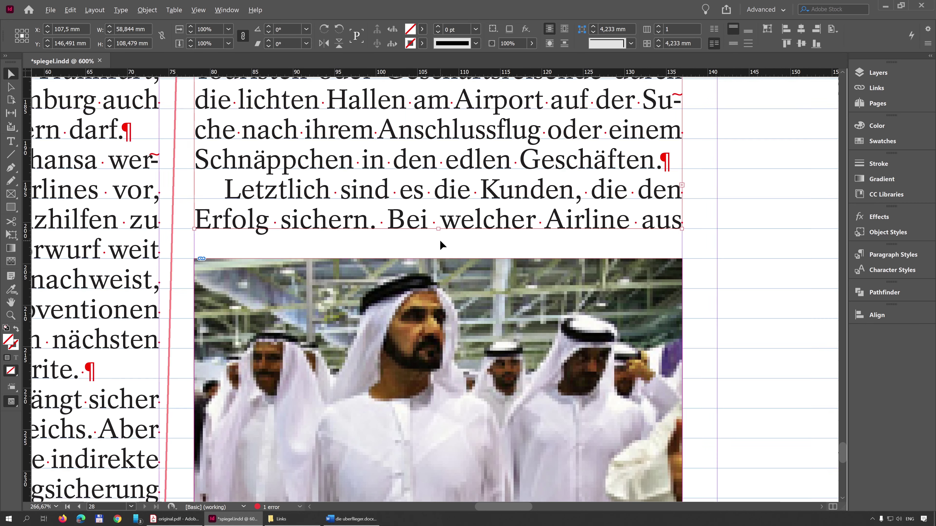
click(461, 260)
scroll(475, 260, down, 2)
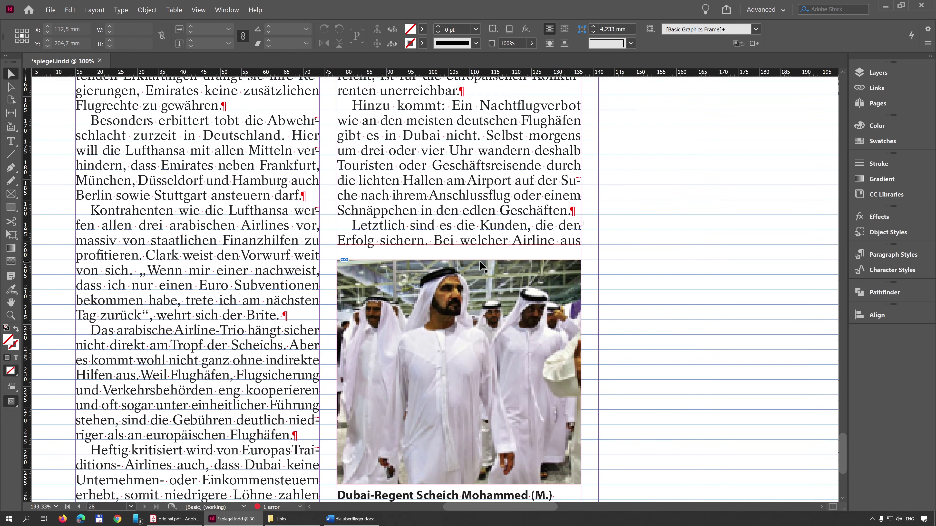
scroll(481, 265, down, 3)
Flow the overset body text from the second column's frame into the empty third column
click(496, 286)
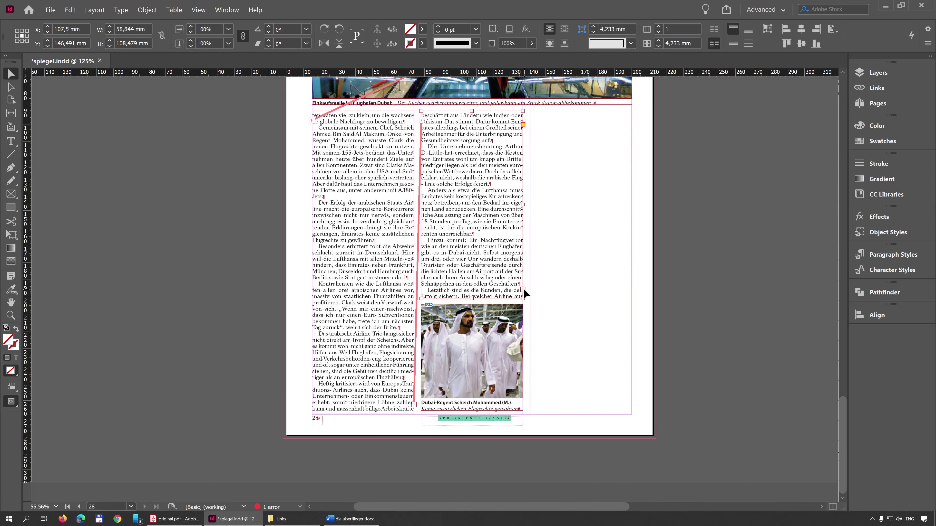
click(523, 290)
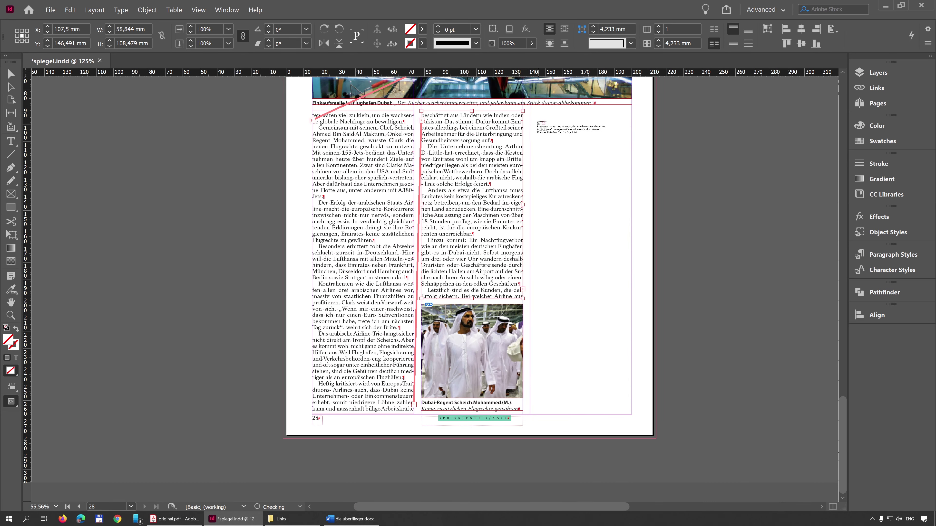
click(531, 110)
scroll(560, 283, up, 1)
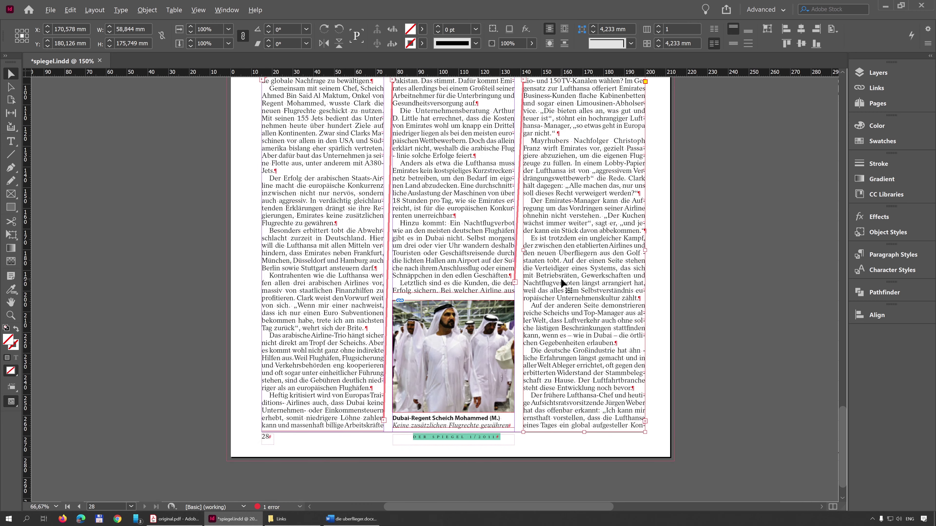
scroll(562, 284, up, 4)
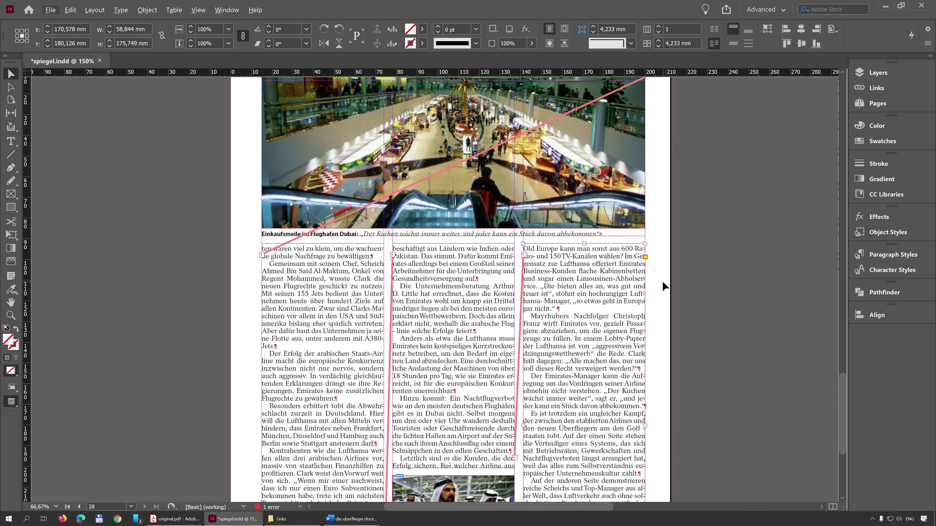
scroll(663, 287, down, 3)
Try to flow the remaining overset text into a temporary threaded frame on the pasteboard beside the page
click(645, 492)
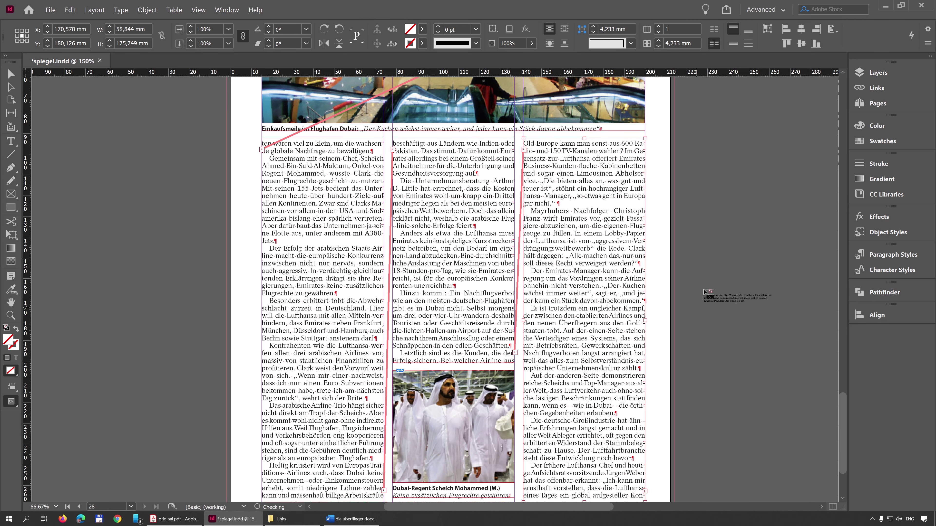
click(712, 242)
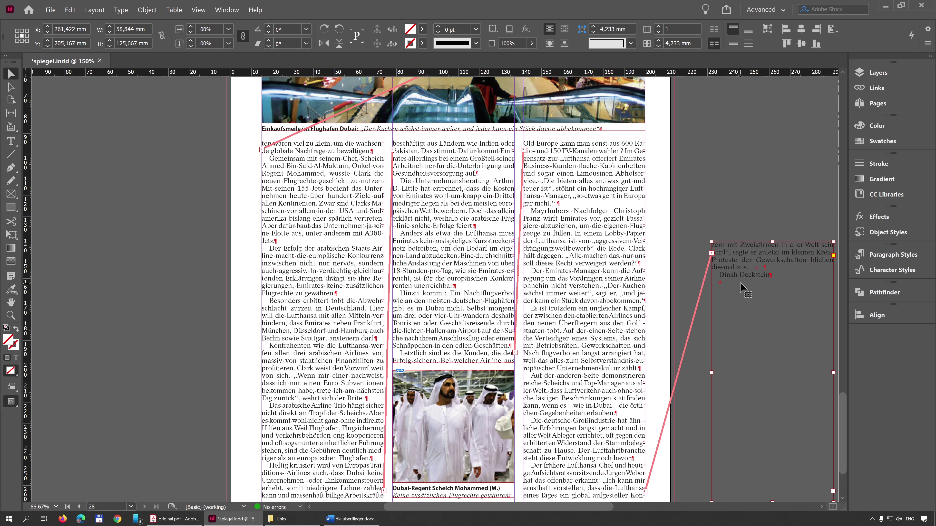
key(ctrl+z)
Preview the filled page 28 and compare its column endings and photo credits with the original PDF
scroll(551, 302, up, 5)
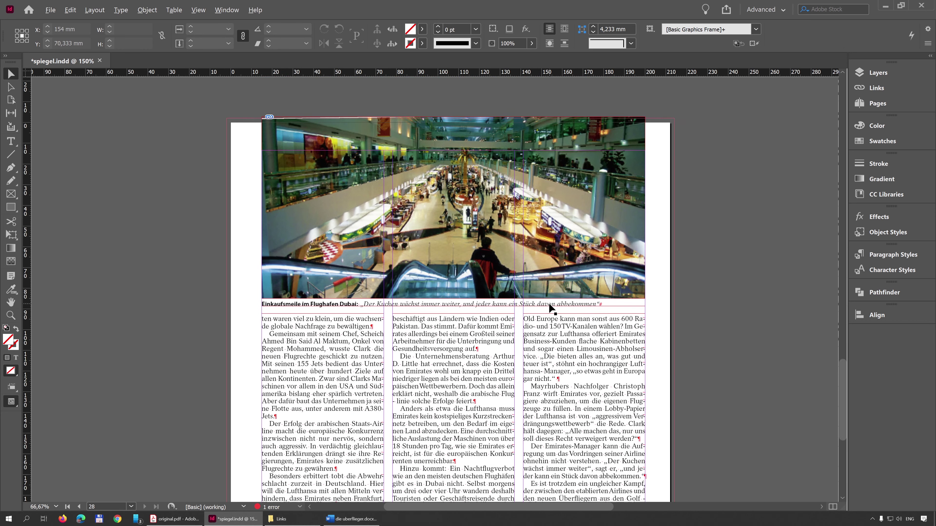
scroll(552, 309, down, 2)
key(w)
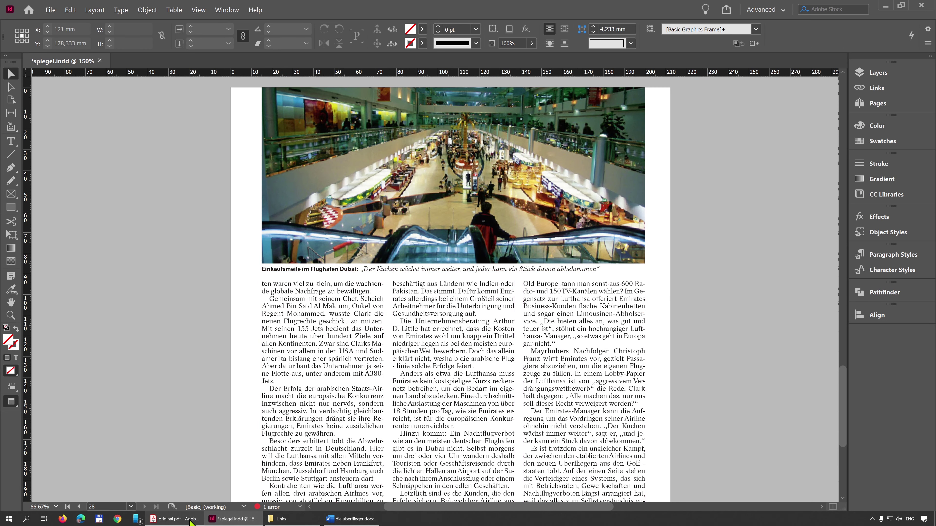
click(175, 519)
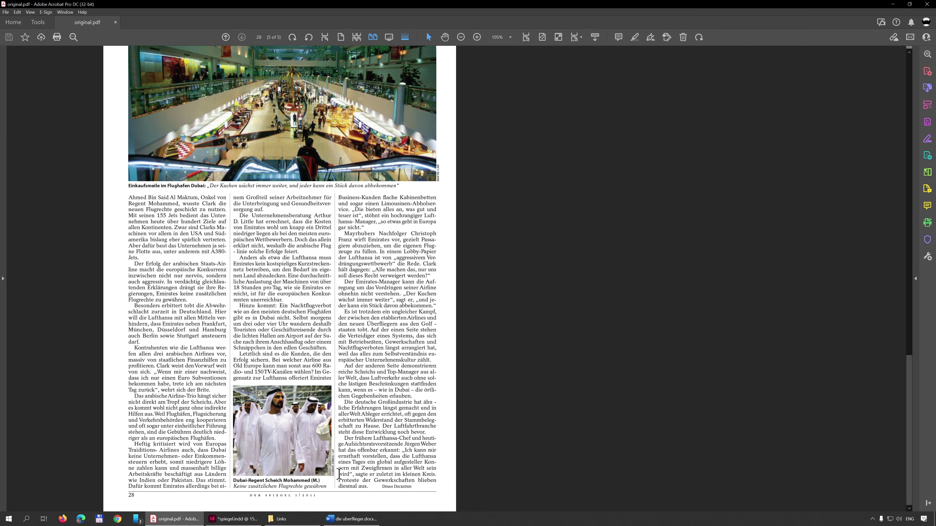
drag(335, 472, 336, 443)
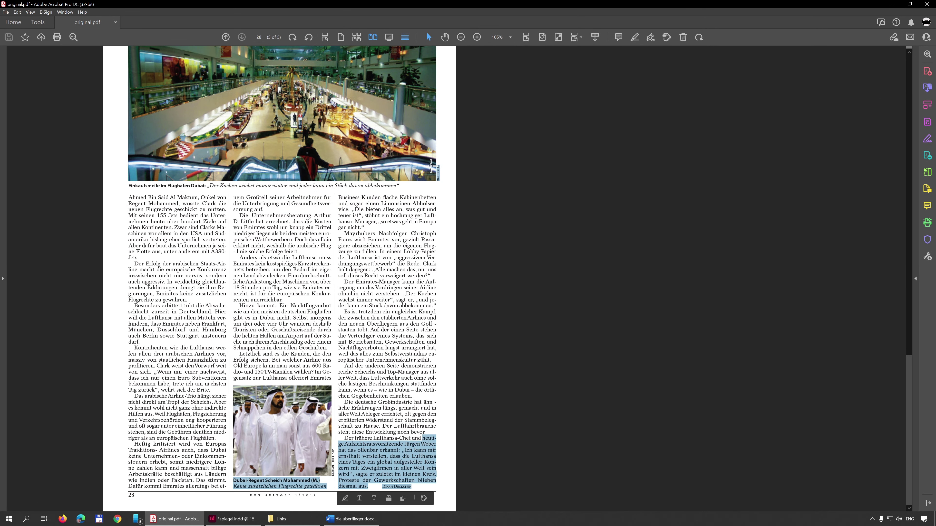
click(459, 245)
Copy the photo 3 source credit from the Word document and paste it as a new text frame beside the airport photo
click(315, 520)
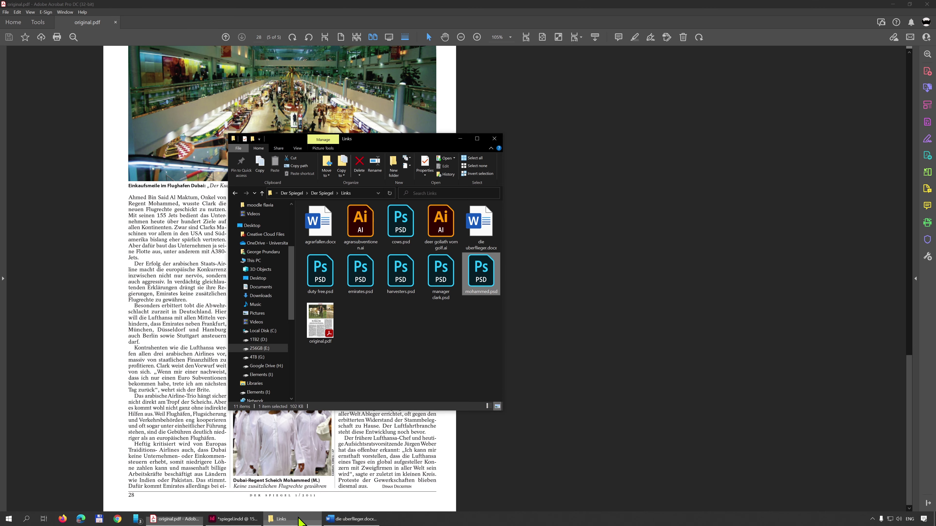
click(352, 519)
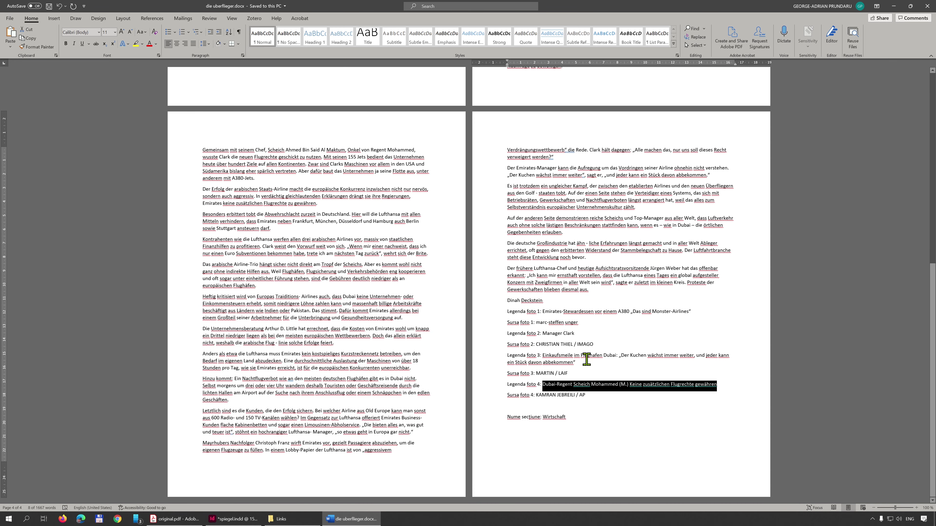
drag(568, 373, 536, 373)
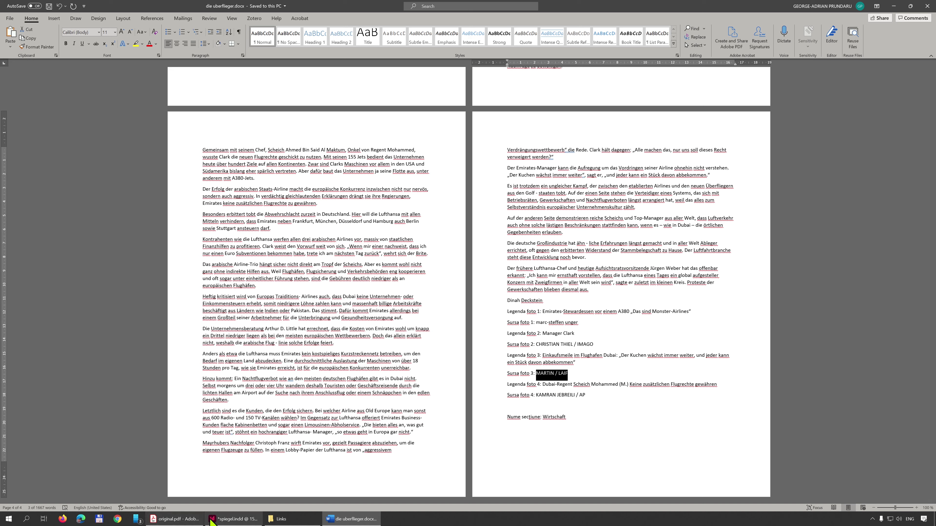
click(221, 519)
scroll(673, 264, up, 5)
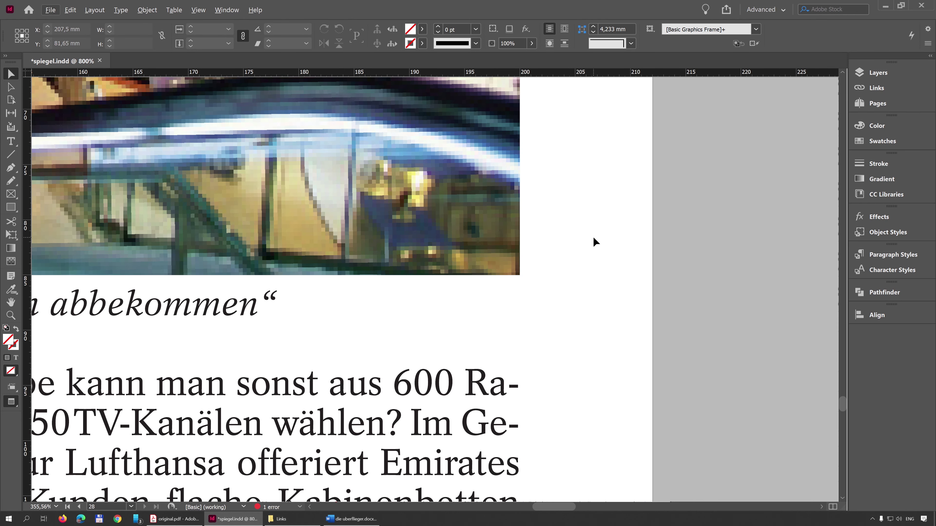
click(593, 267)
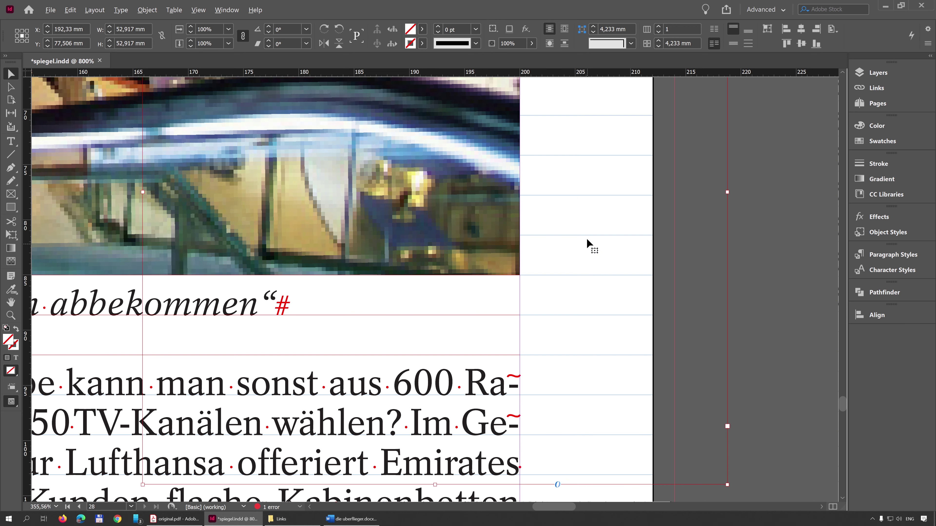
scroll(586, 239, down, 4)
drag(507, 121, 603, 200)
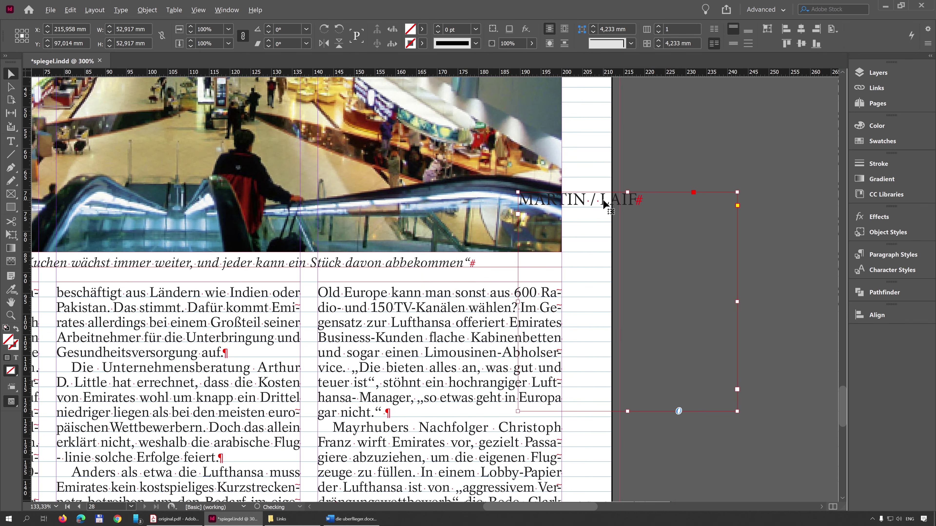
Apply the photographer paragraph style to the airport photo's credit and align it left
double_click(644, 207)
triple_click(639, 209)
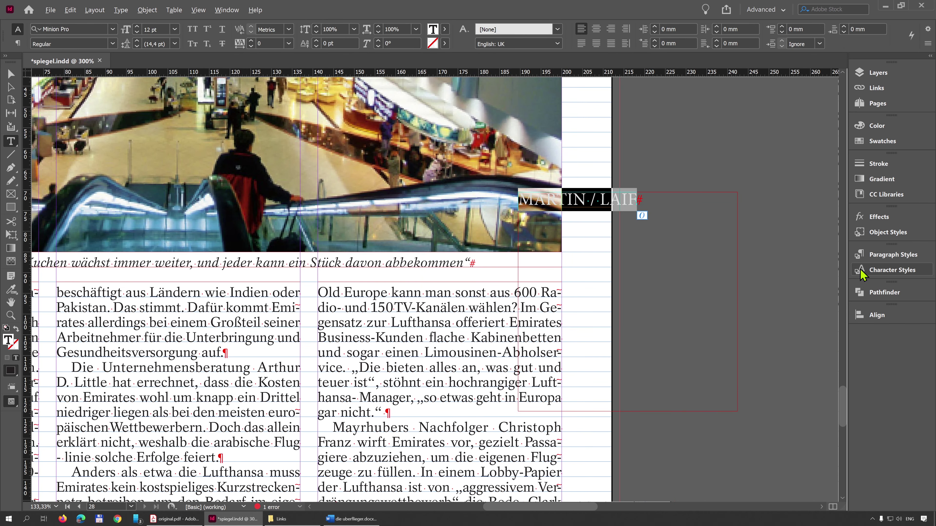
click(891, 254)
click(725, 374)
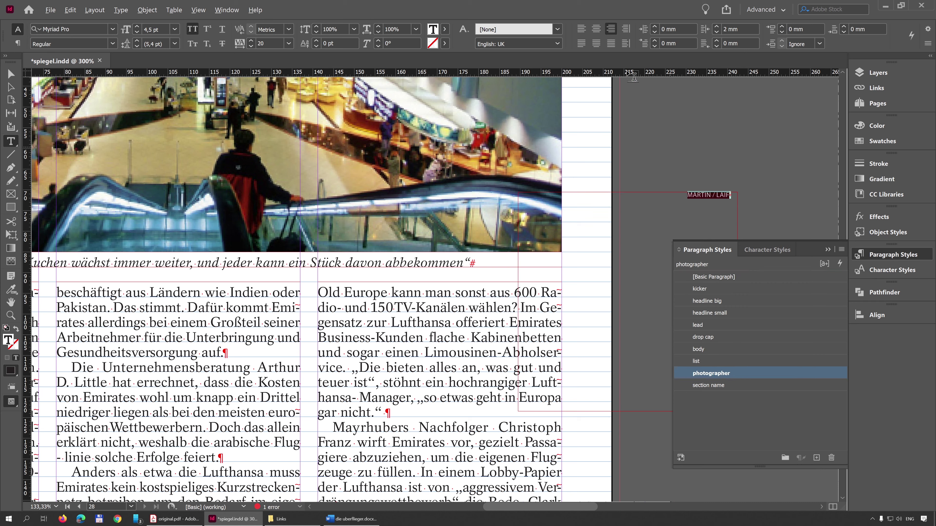
click(11, 74)
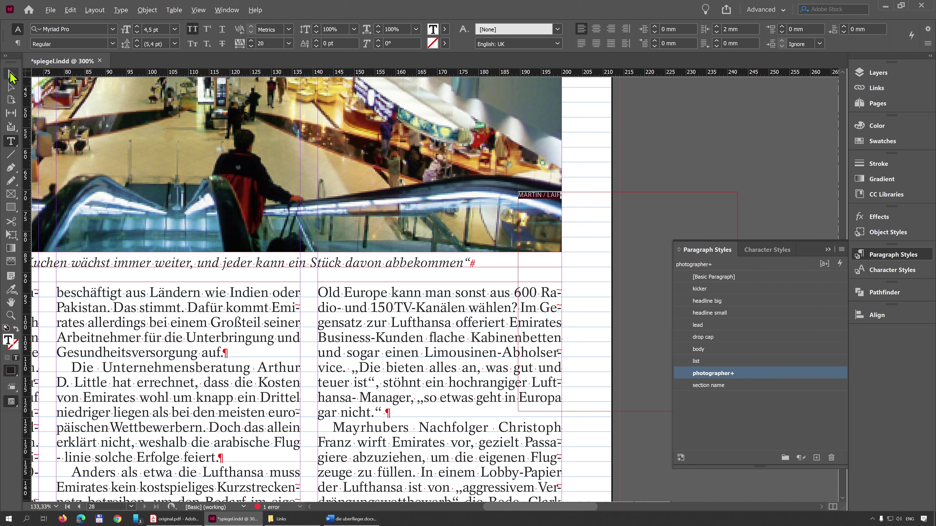
click(827, 251)
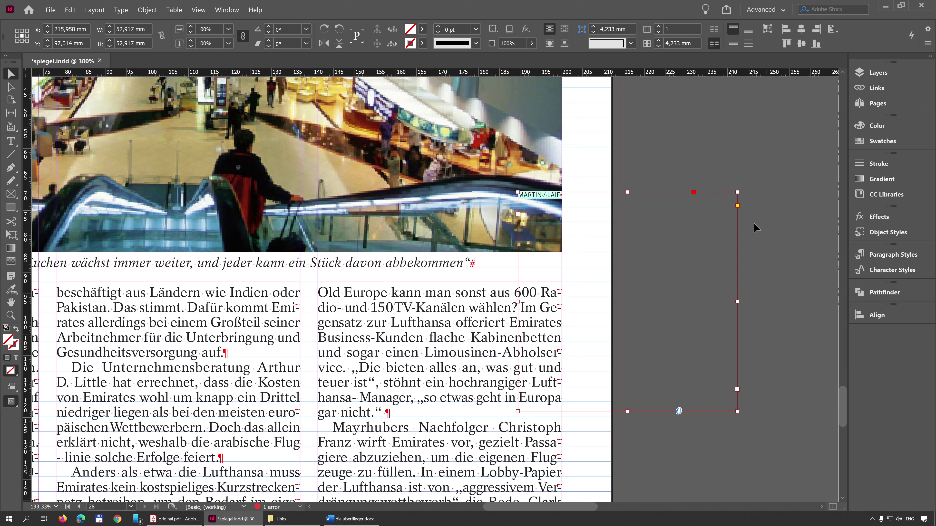
Shrink the credit's frame, rotate it 90° and fit it against the airport photo's lower right edge, checking it in preview
drag(735, 410, 650, 233)
drag(655, 189, 560, 142)
drag(587, 253, 587, 222)
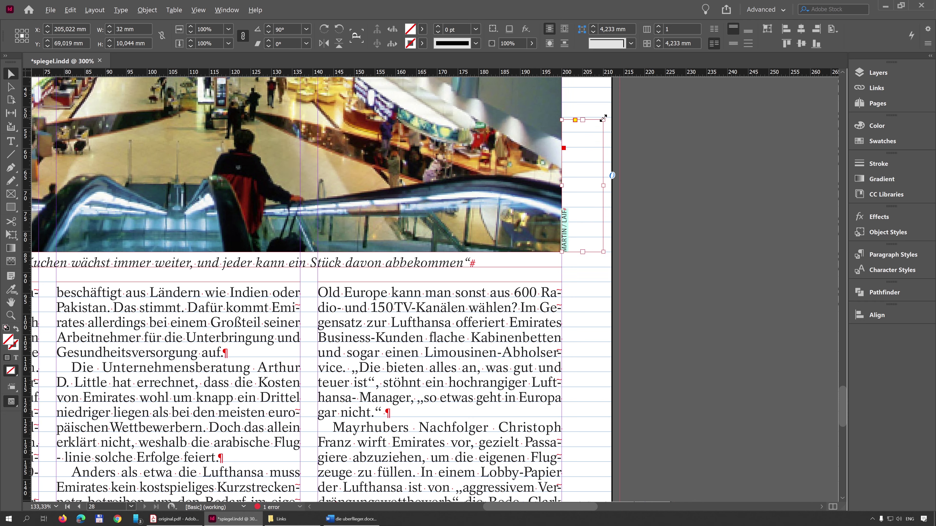
drag(602, 118, 575, 194)
click(601, 305)
key(w)
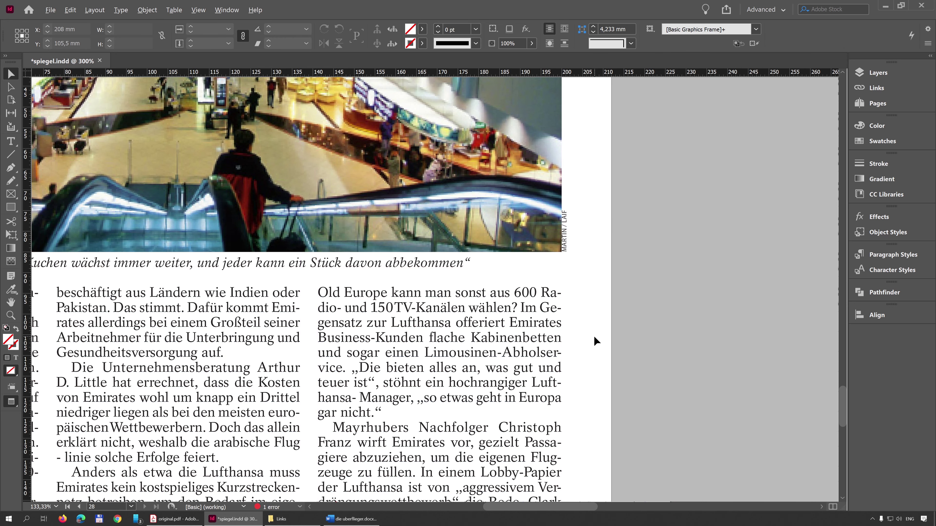
key(w)
Check the original PDF, copy the photo 4 source credit from the Word document and paste it as a new text frame near the sheikh photo
scroll(320, 465, down, 3)
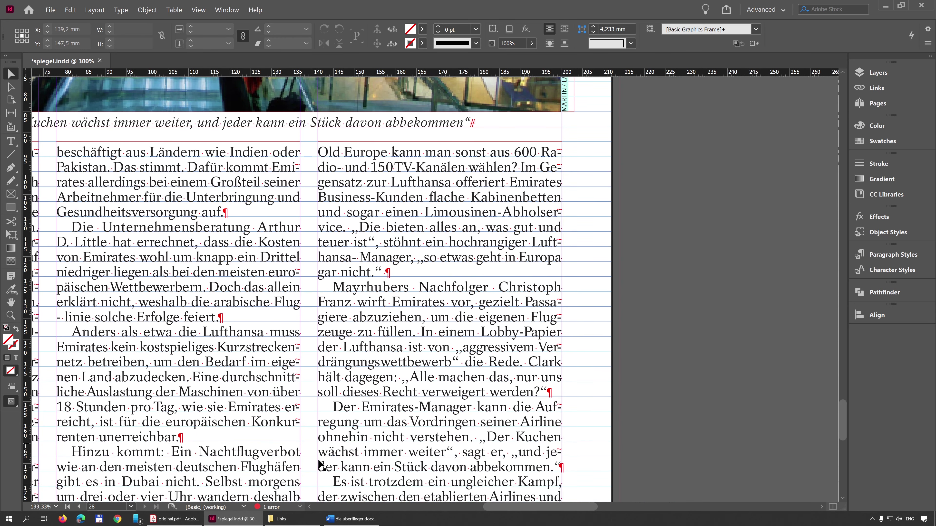
click(352, 519)
drag(550, 398, 570, 396)
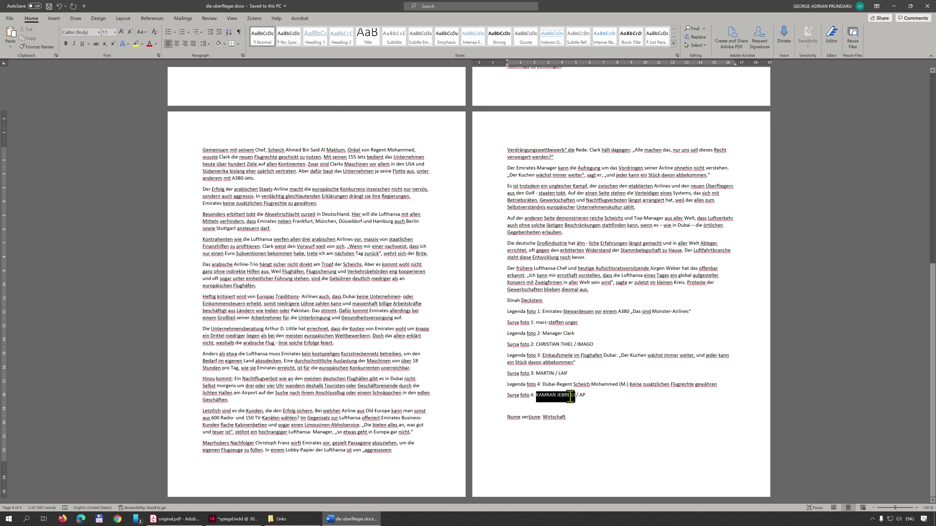
key(alt+Tab)
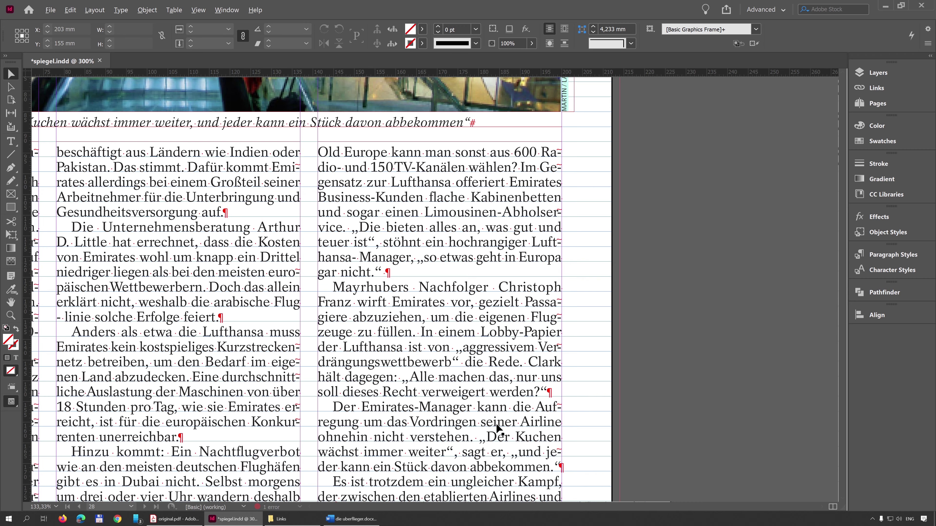
scroll(495, 422, down, 10)
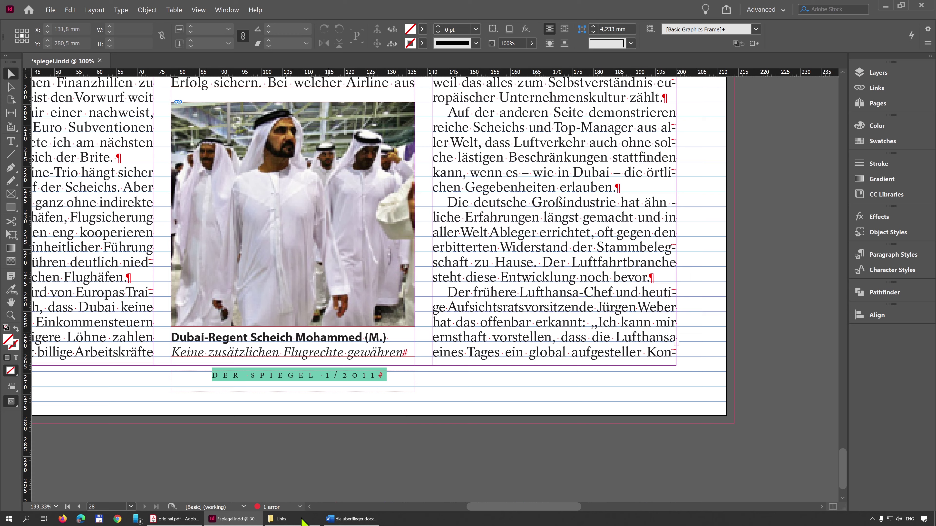
click(346, 522)
key(alt+Tab)
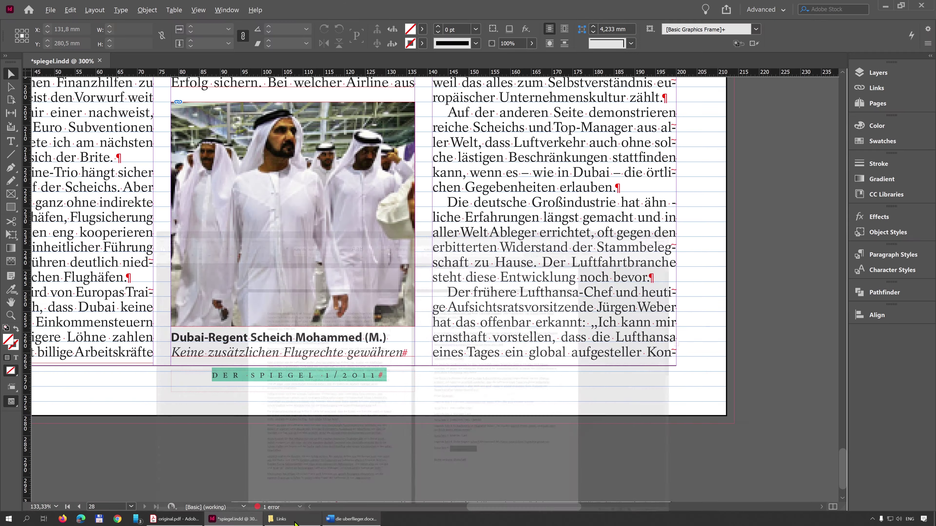
key(alt+Tab)
key(Tab)
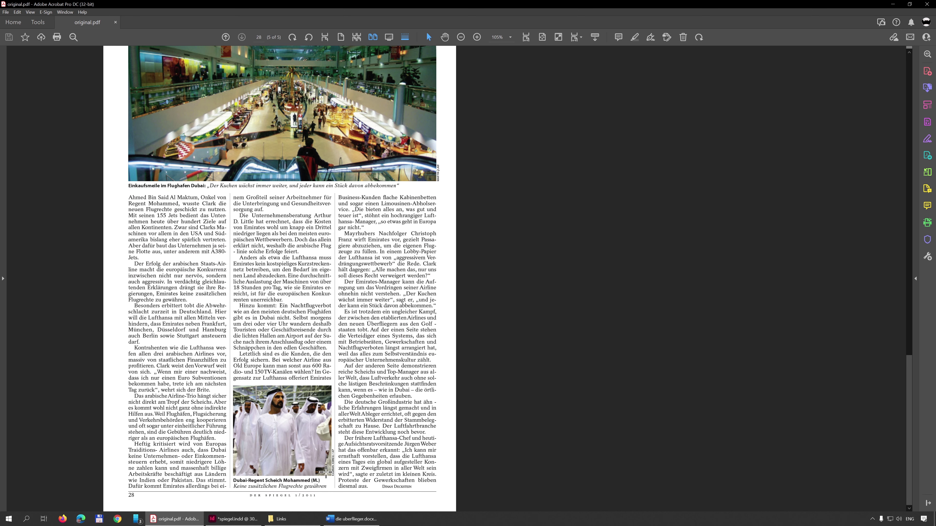
key(alt+Tab)
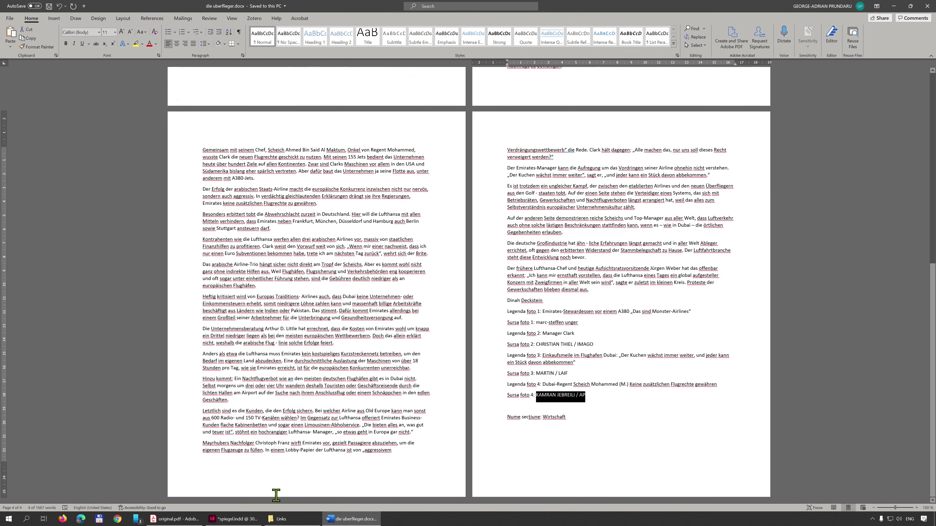
key(alt+Tab)
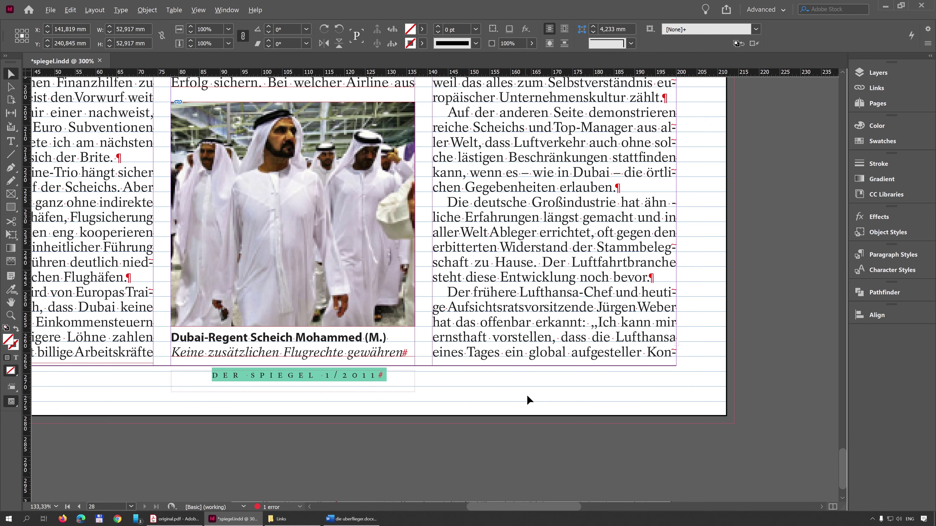
key(ctrl+v)
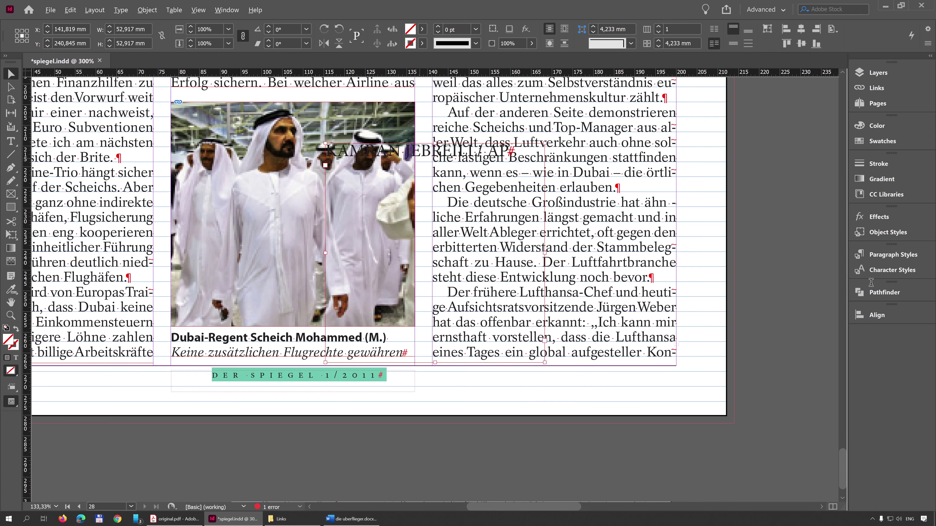
Apply the photographer paragraph style to the sheikh photo's credit and align it left
key(Return)
key(ctrl+a)
click(891, 255)
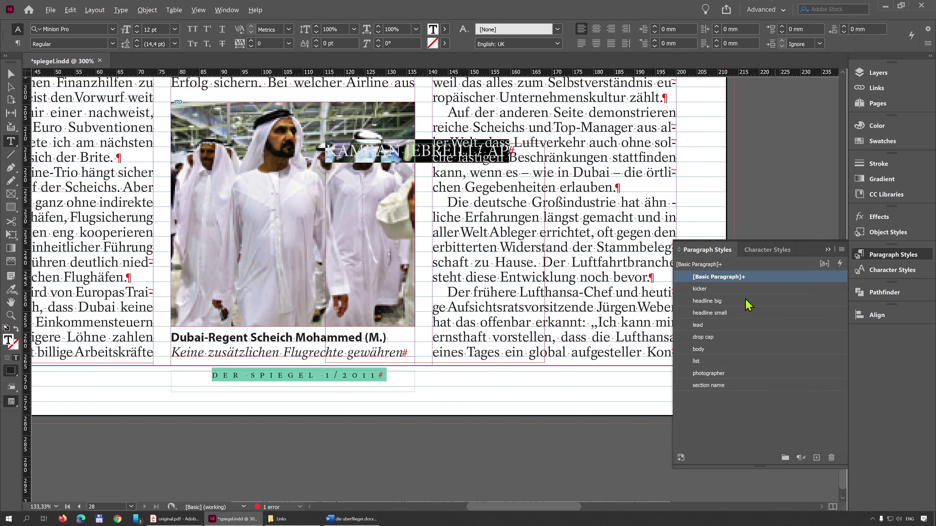
click(710, 373)
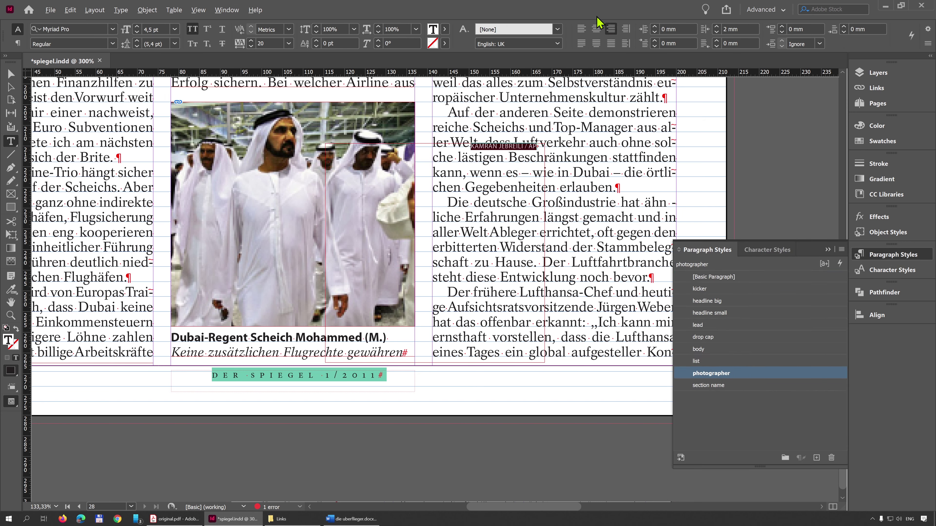
click(581, 29)
click(10, 74)
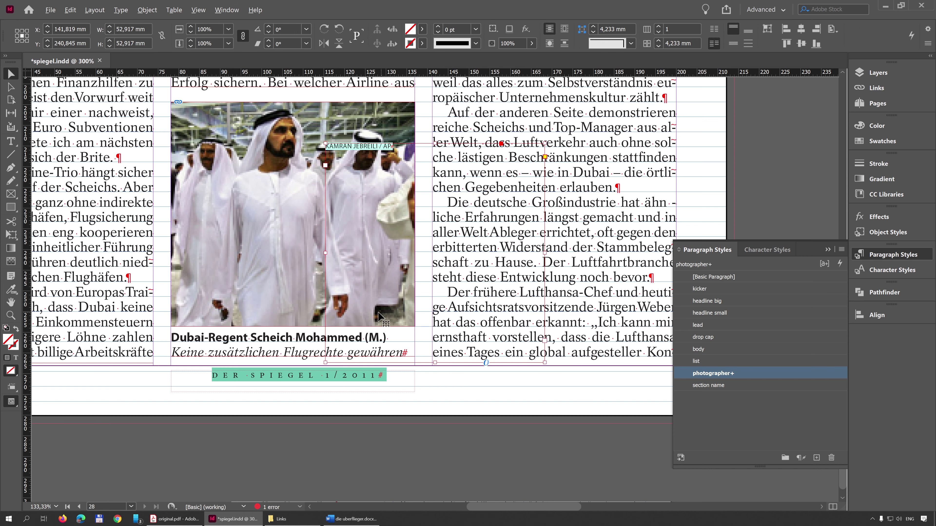
Shrink the credit's frame, rotate it 90° against the sheikh photo's lower right edge, centre its text vertically and check it in preview
drag(435, 363, 435, 163)
drag(321, 164, 423, 263)
drag(432, 217, 422, 218)
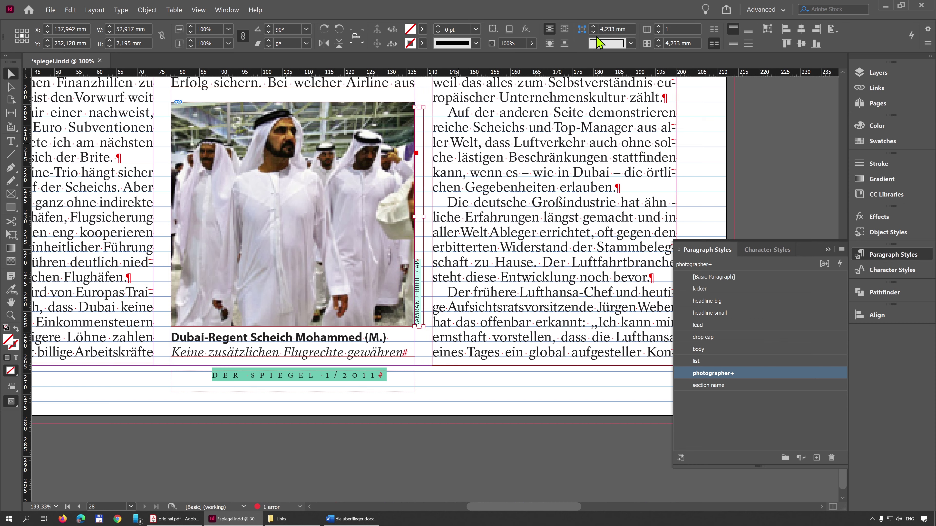
click(733, 45)
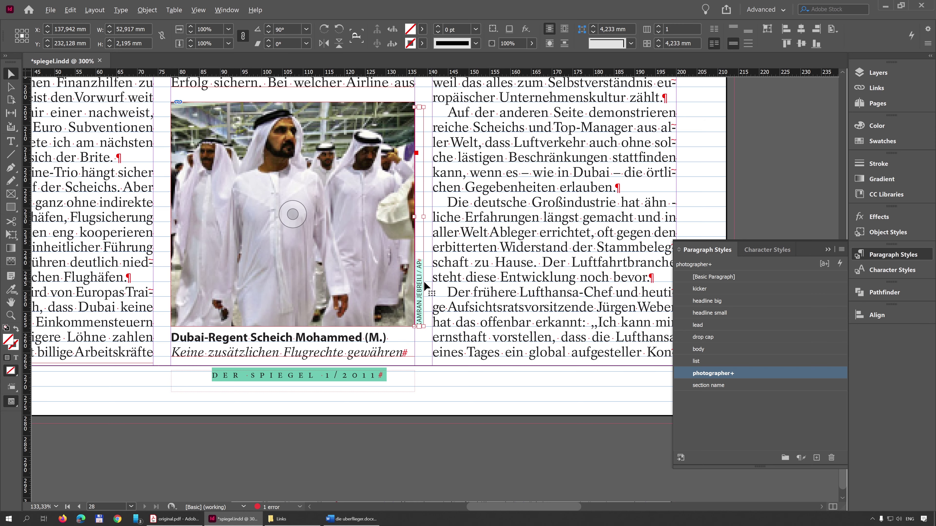
scroll(417, 309, down, 1)
scroll(420, 317, up, 3)
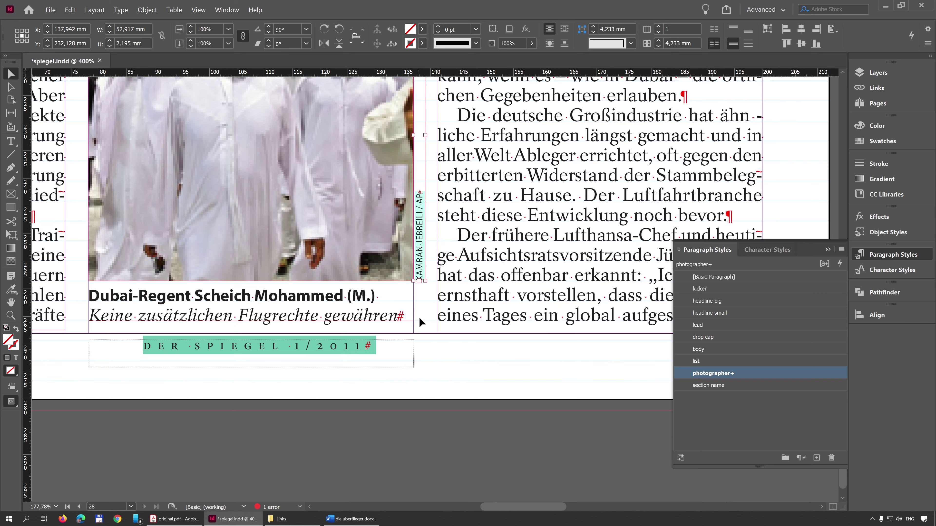
click(422, 305)
key(w)
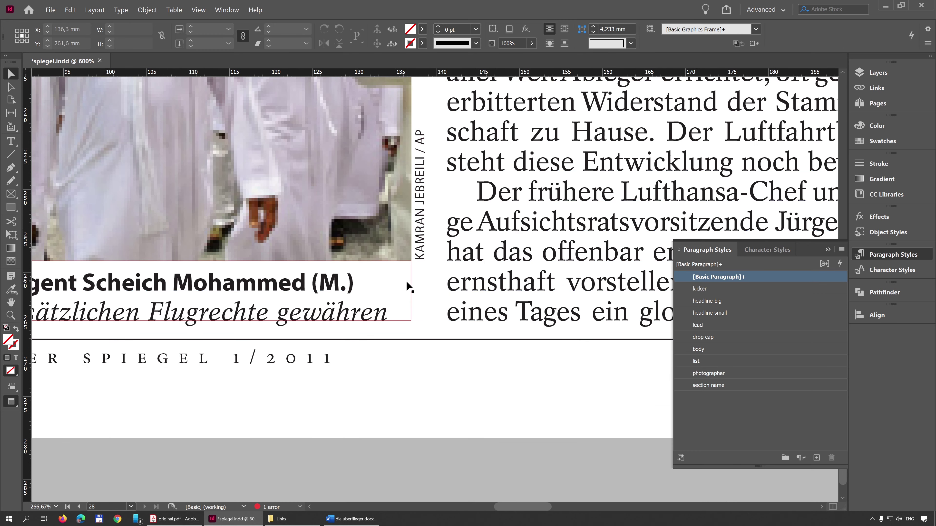
scroll(406, 280, down, 4)
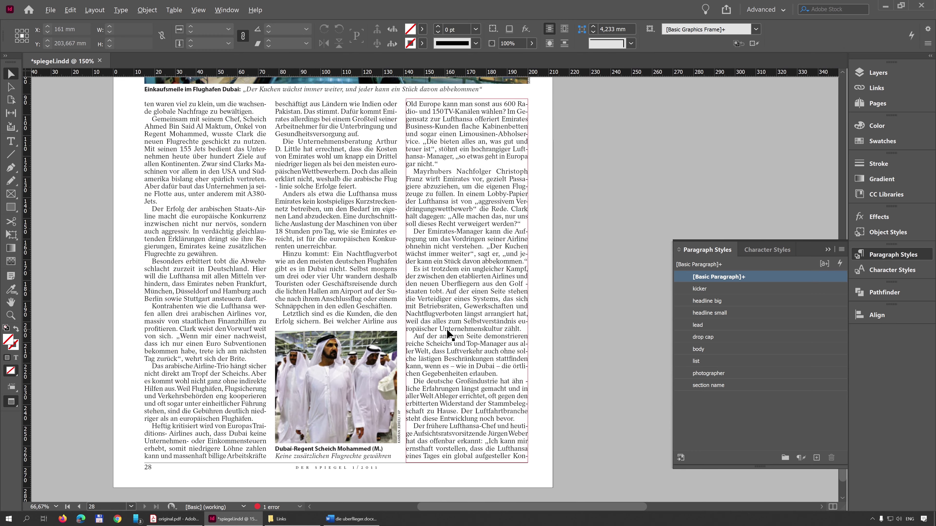
Draw a vertical rule about 173 mm long between the first two body columns and duplicate it into the second column gap
scroll(446, 329, down, 1)
click(11, 155)
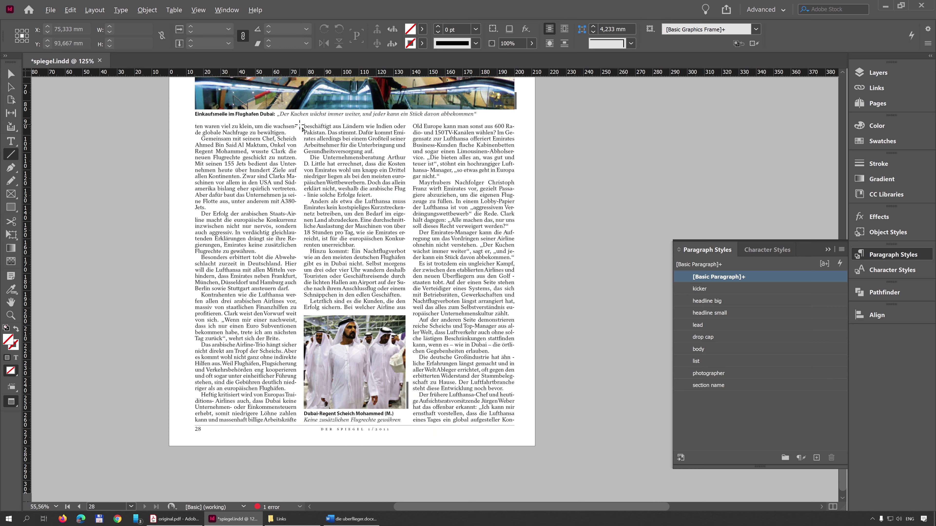
drag(300, 125, 299, 423)
key(v)
drag(302, 195, 412, 196)
click(612, 247)
Extend the upper ends of both column rules to the top of the body text frames, making them about 175 mm long
key(w)
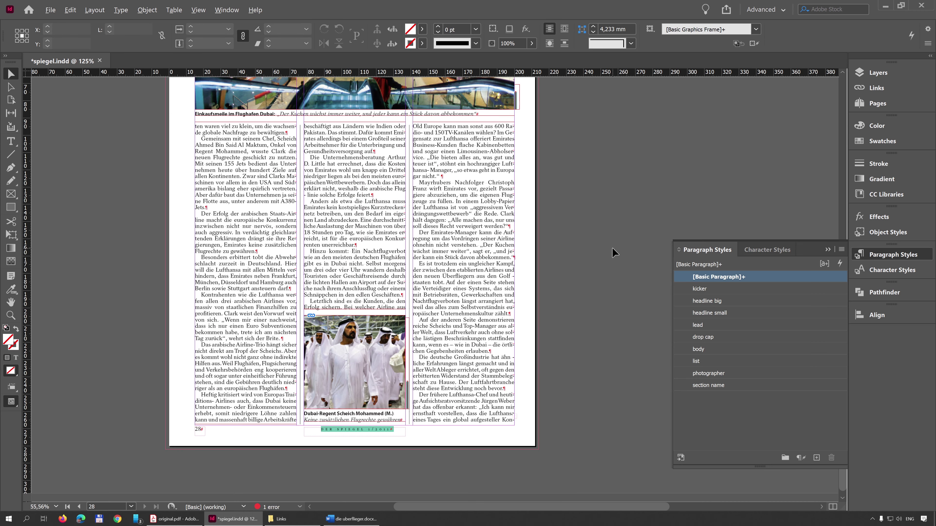
scroll(386, 116, up, 4)
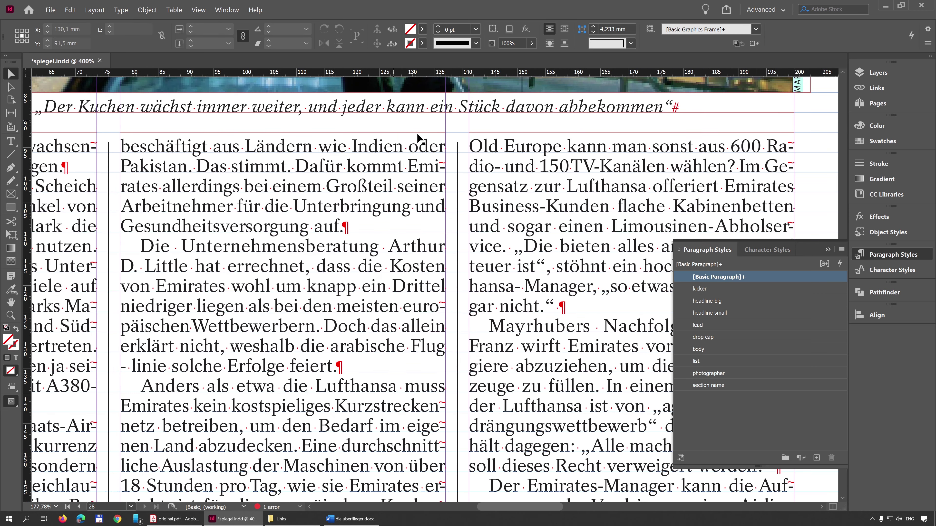
click(457, 150)
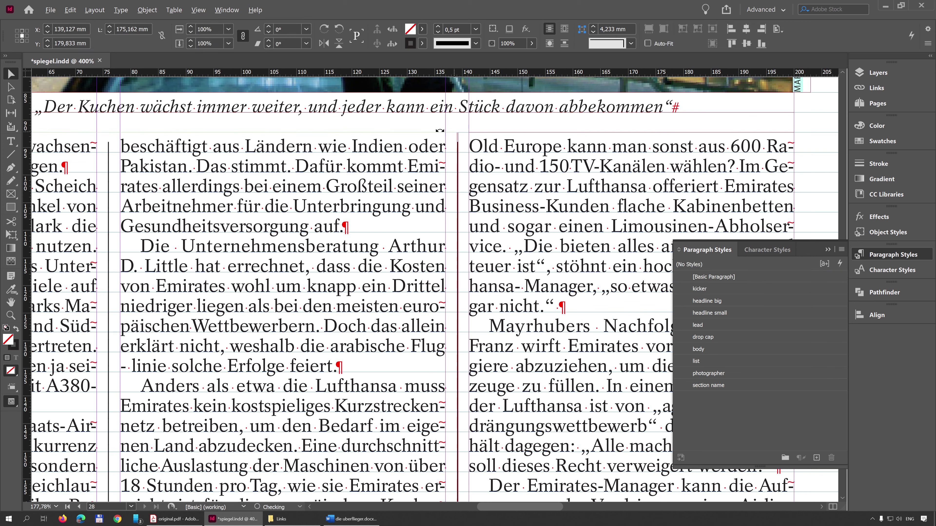
click(108, 146)
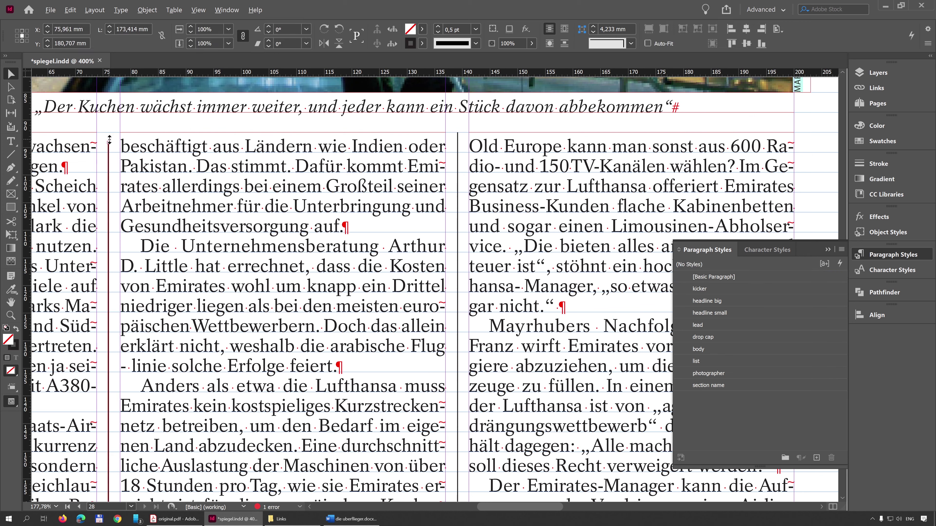
click(248, 140)
Shorten both column rules together at their lower ends to the last text line, to about 173.6 mm long
scroll(248, 140, down, 5)
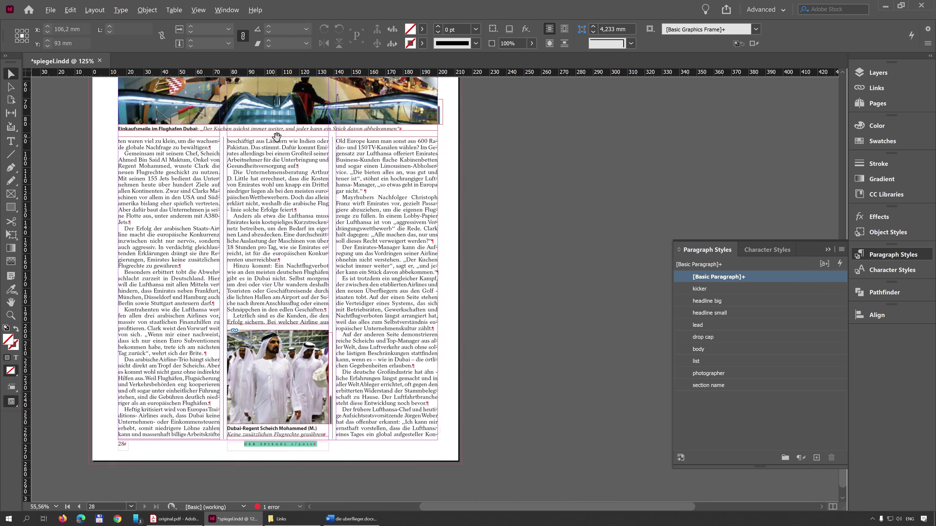
scroll(373, 442, up, 2)
scroll(344, 414, up, 2)
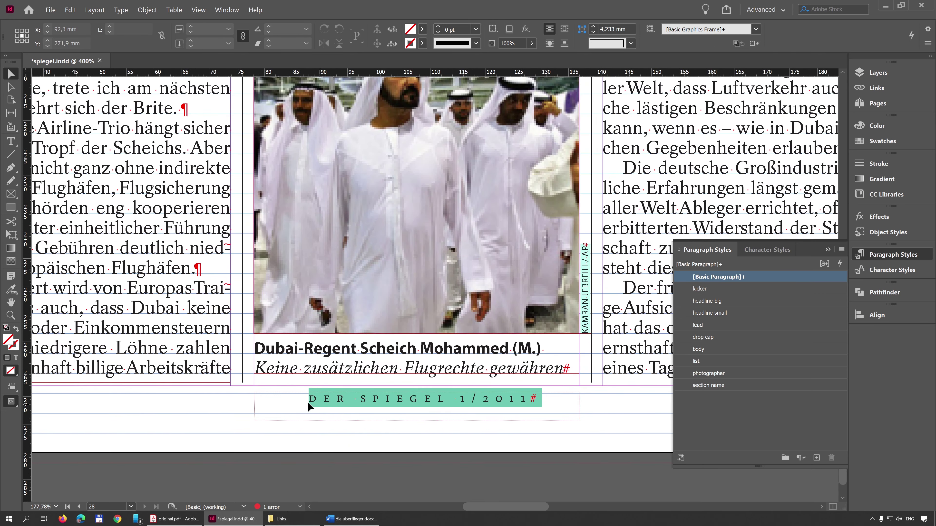
click(243, 375)
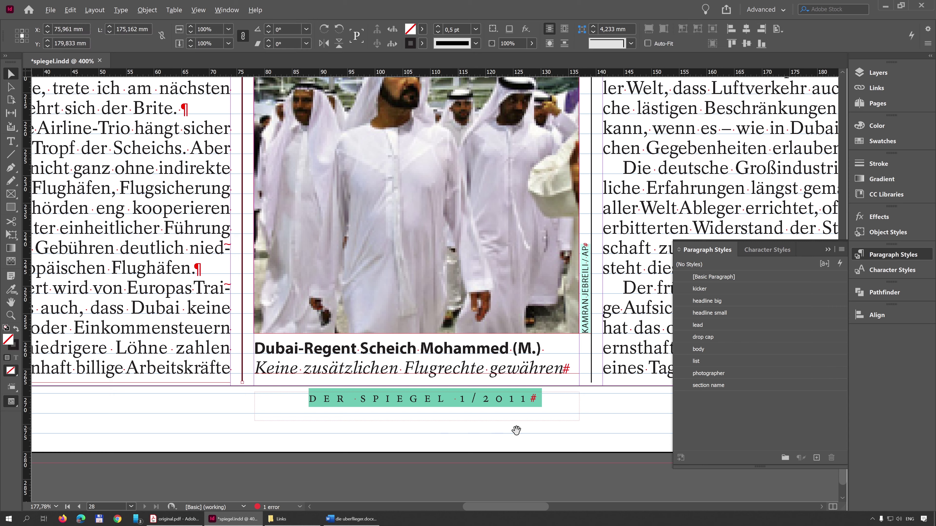
shift+click(591, 380)
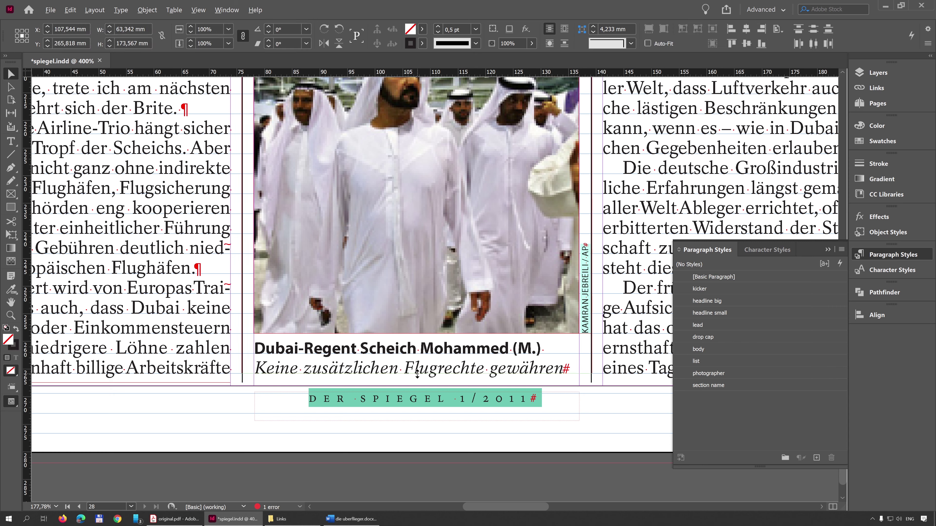
click(420, 385)
Preview page 28 with its column rules and examine it alongside the article's opening spread
scroll(579, 401, down, 4)
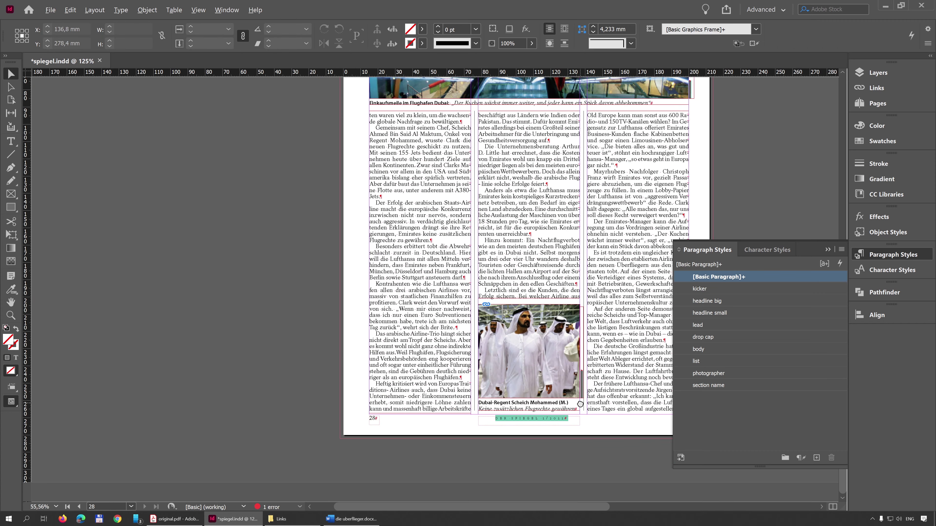
key(w)
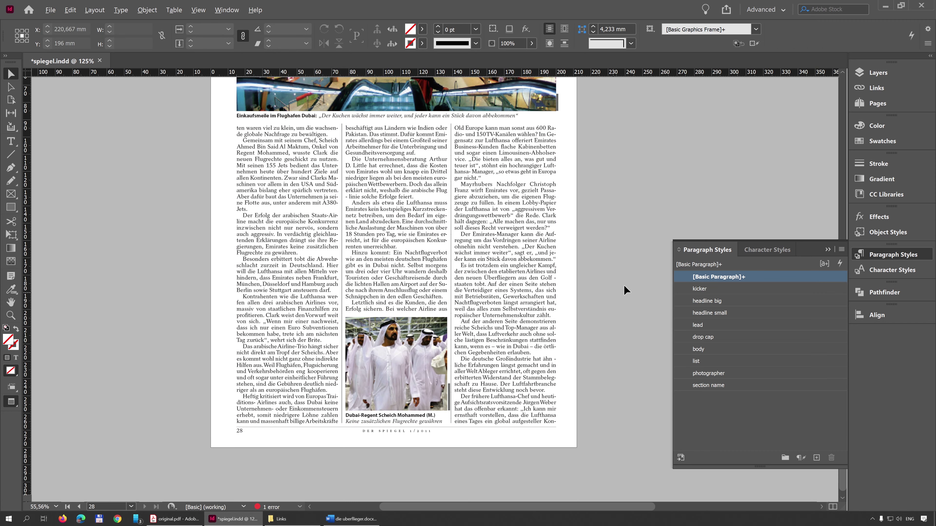
click(828, 249)
scroll(651, 256, down, 1)
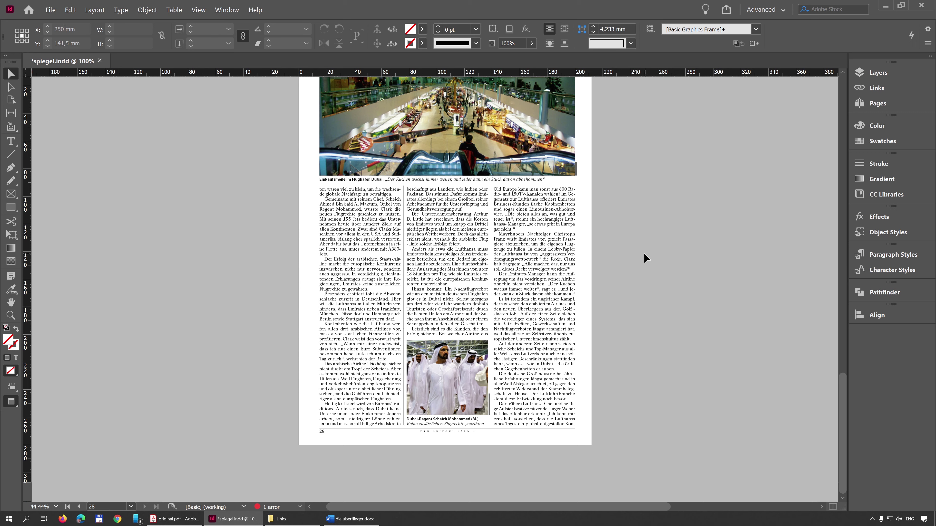
scroll(634, 248, up, 1)
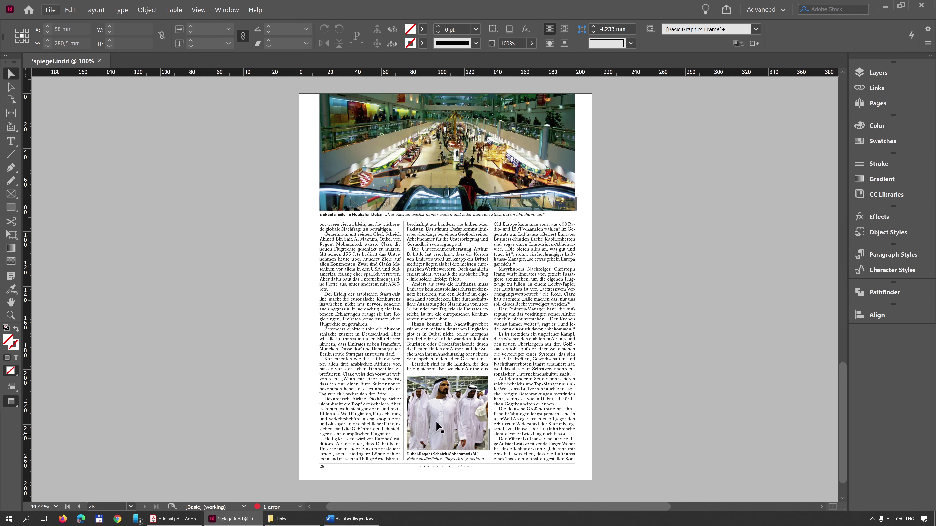
scroll(690, 356, up, 12)
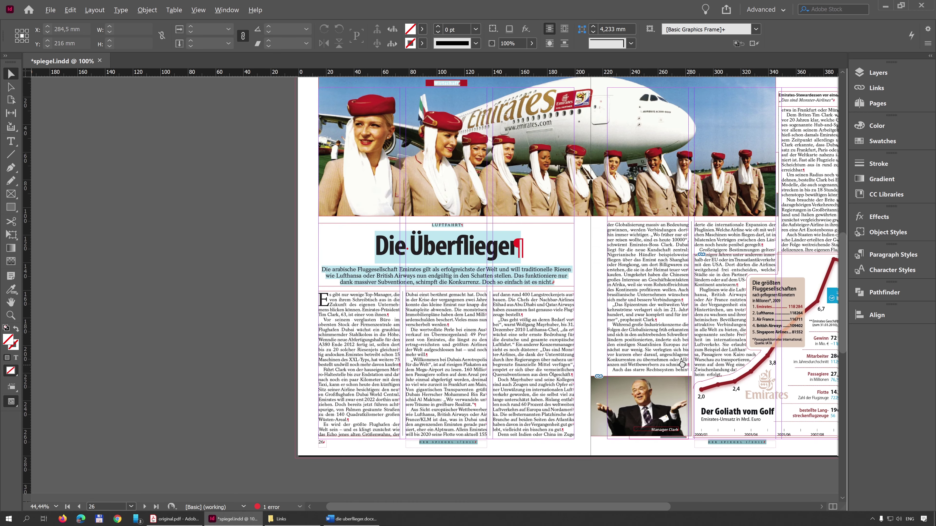
drag(682, 364, 531, 404)
drag(576, 442, 563, 439)
scroll(587, 389, down, 12)
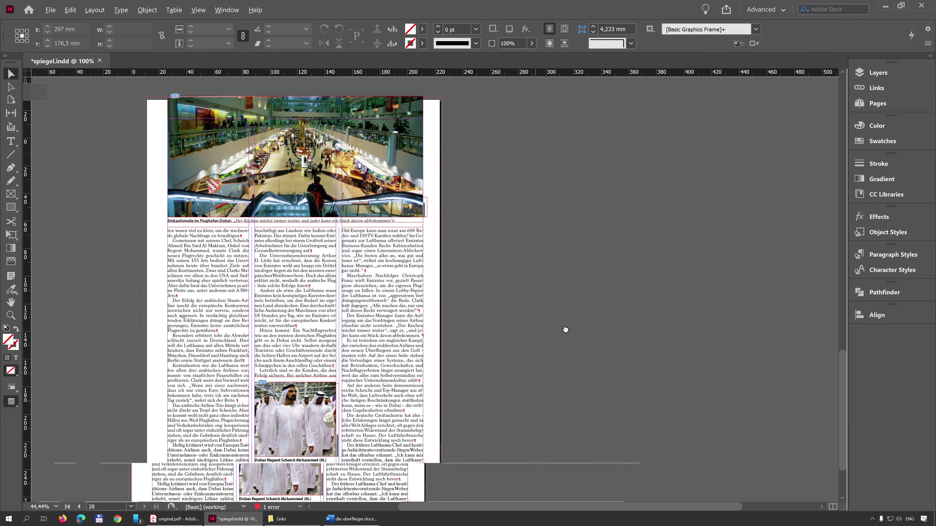
Tighten the tracking of the first column's "Gemeinsam mit seinem Chef" paragraph to -1
click(219, 249)
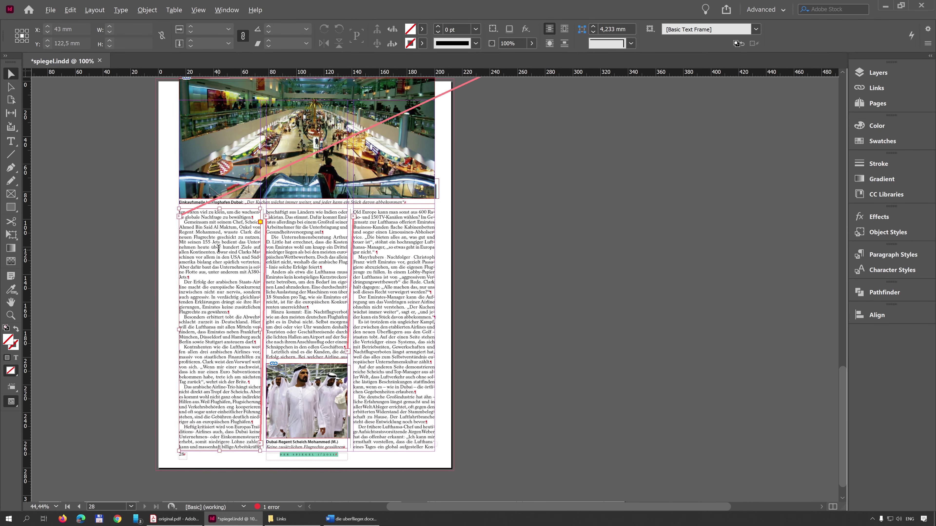
double_click(219, 249)
triple_click(218, 250)
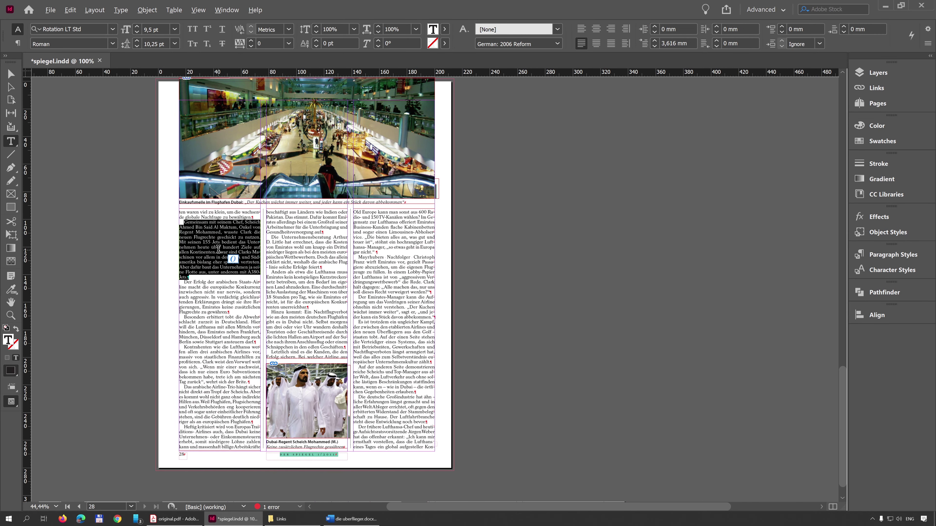
key(alt+Left)
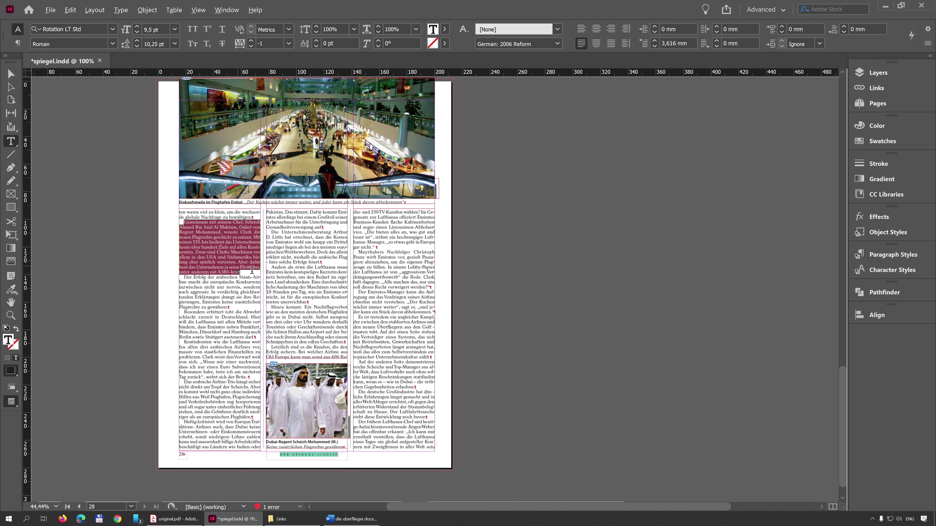
Tighten the tracking of the "Letztlich sind es die Kunden" paragraph running from the second into the third column on page 28 to -14
double_click(381, 232)
double_click(381, 232)
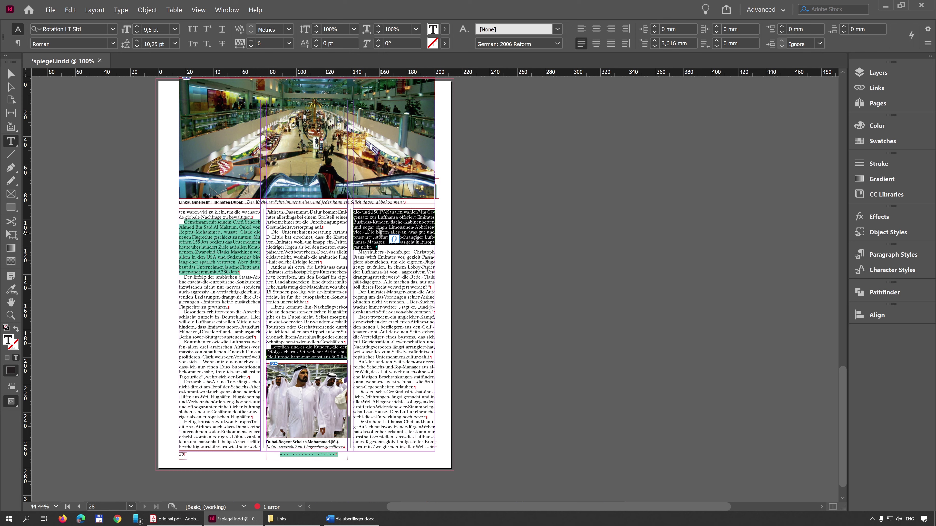
key(alt+Left)
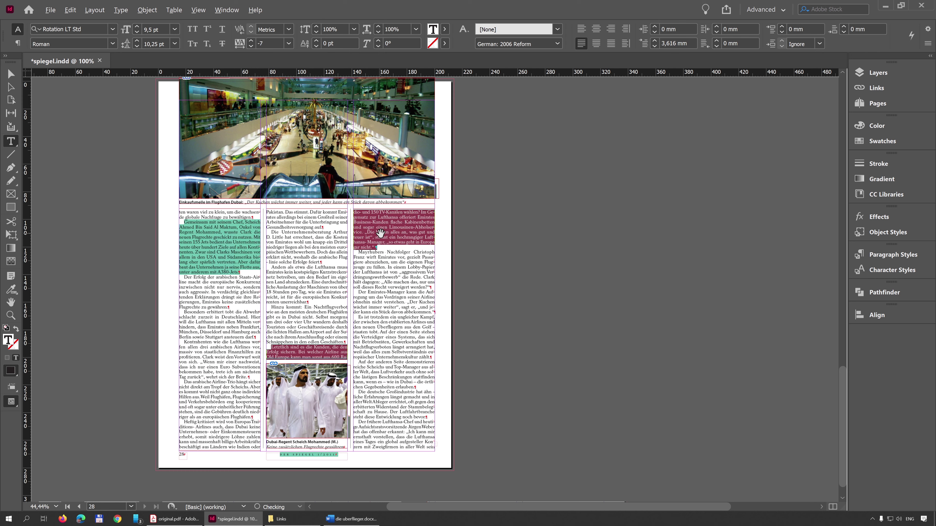
key(alt+Left)
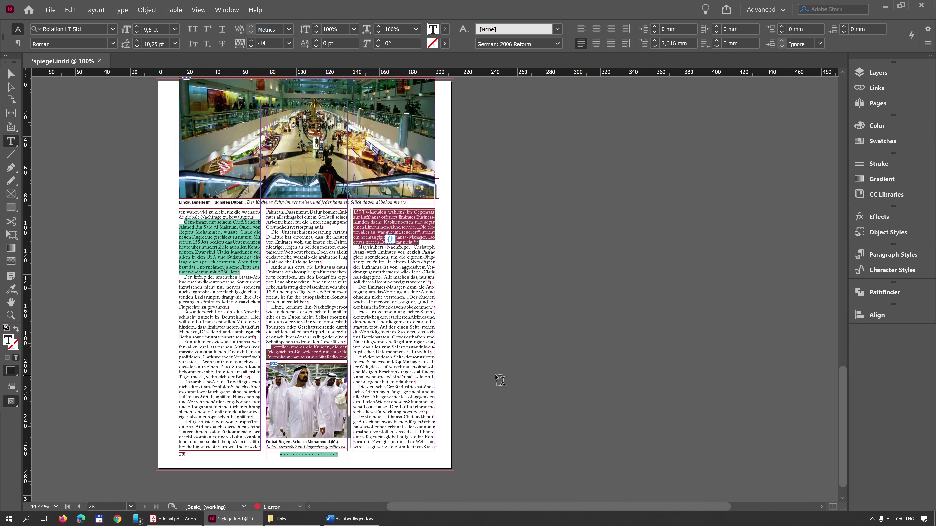
Set the tracking of the "Dem Briten" paragraph in the last column of page 27 to -6
scroll(580, 371, up, 10)
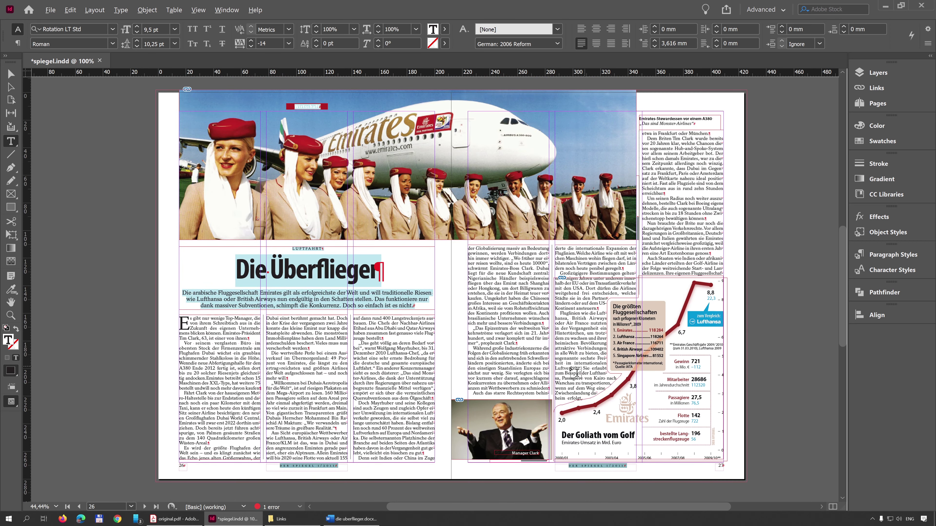
triple_click(692, 157)
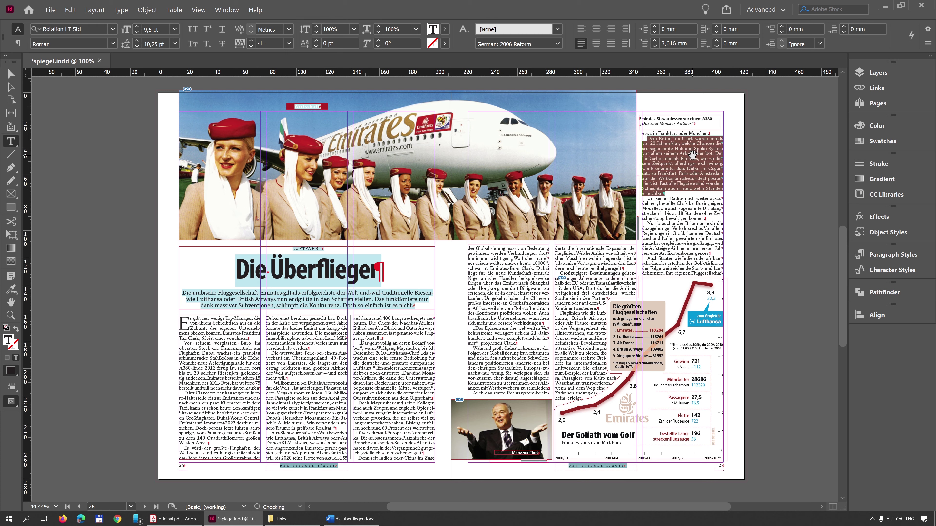
key(alt+Left)
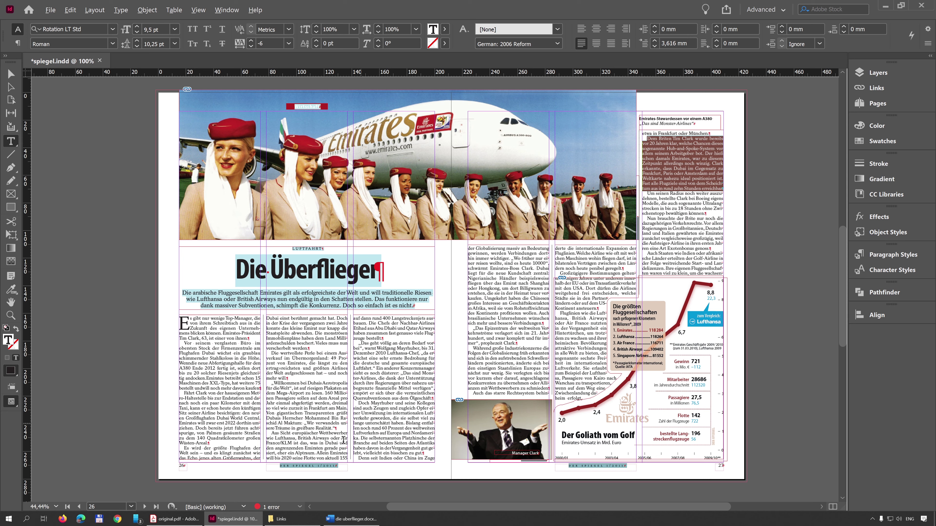
Tighten the tracking of the paragraph beginning "Fährt Clark von der hauseigenen" in page 26's first column to -6
click(411, 460)
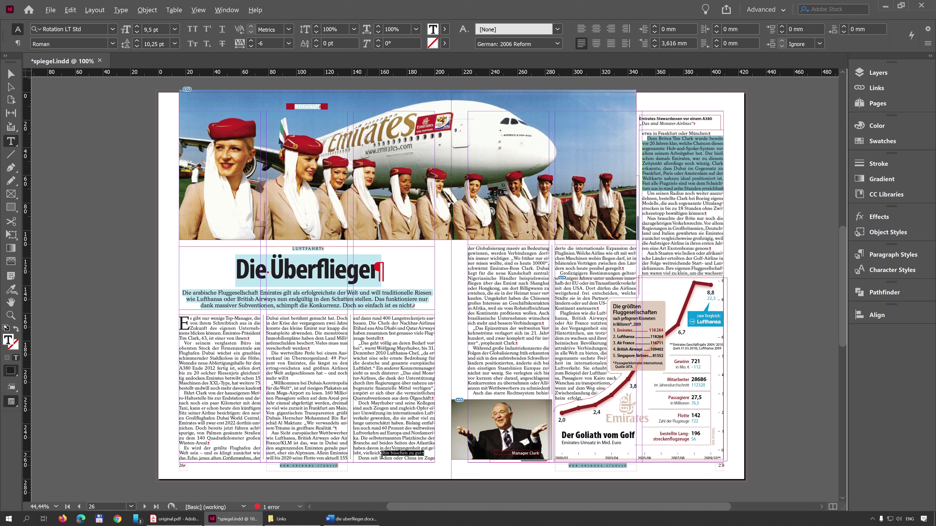
triple_click(412, 460)
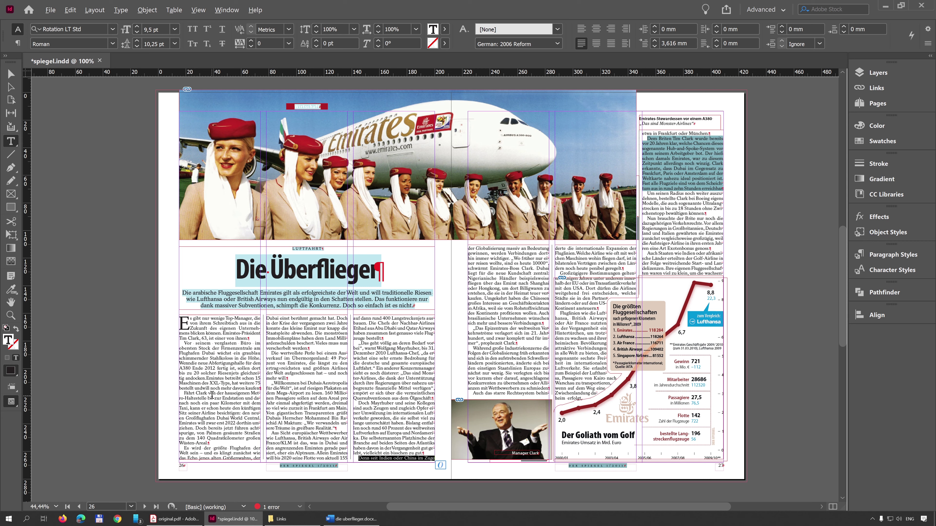
click(211, 412)
triple_click(211, 412)
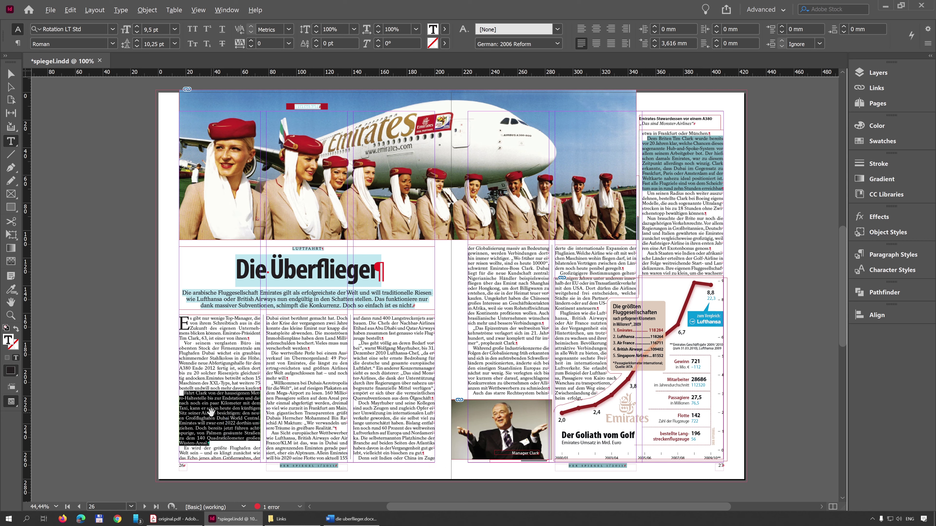
key(alt+Left)
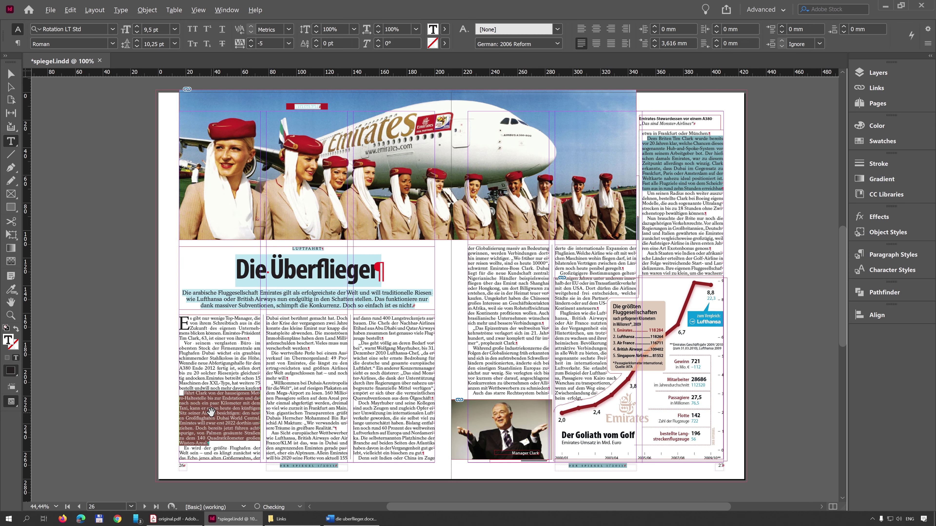
key(alt+Left)
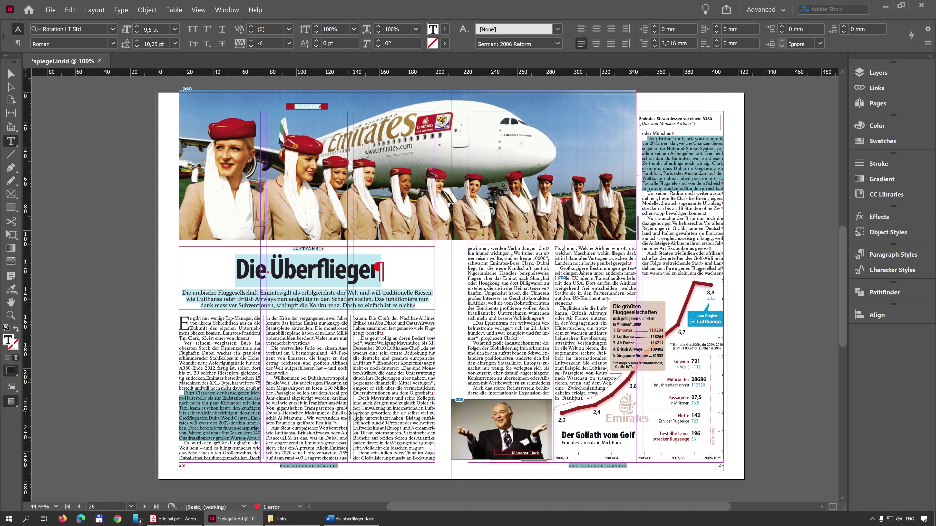
Flow the overset text of page 28's third column into a new threaded frame, about 58.8 by 144.5 mm, on the pasteboard beside the page
scroll(350, 414, down, 10)
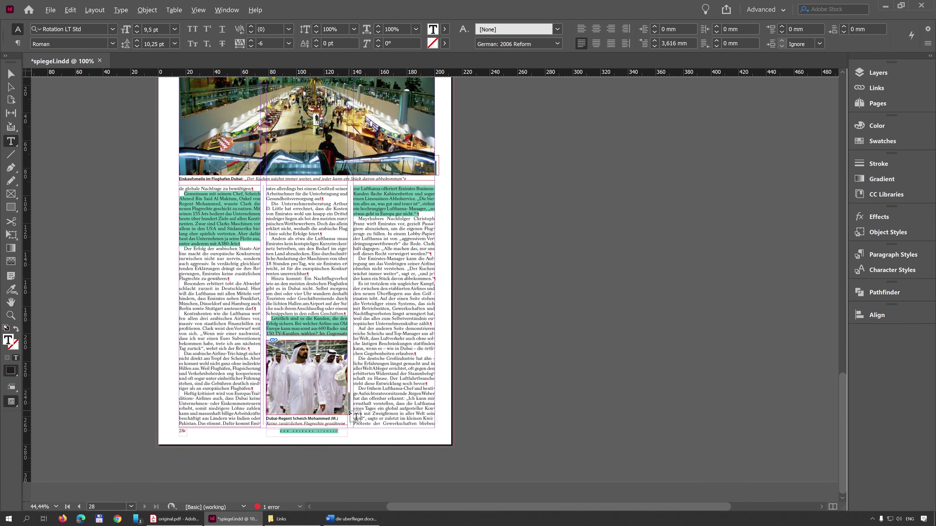
scroll(350, 414, up, 5)
scroll(350, 414, down, 3)
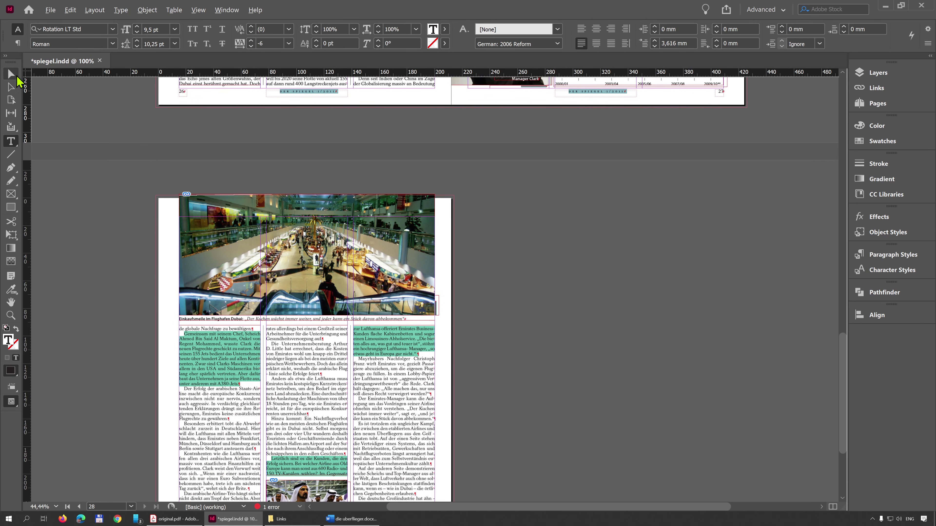
click(10, 74)
scroll(403, 288, down, 3)
click(391, 358)
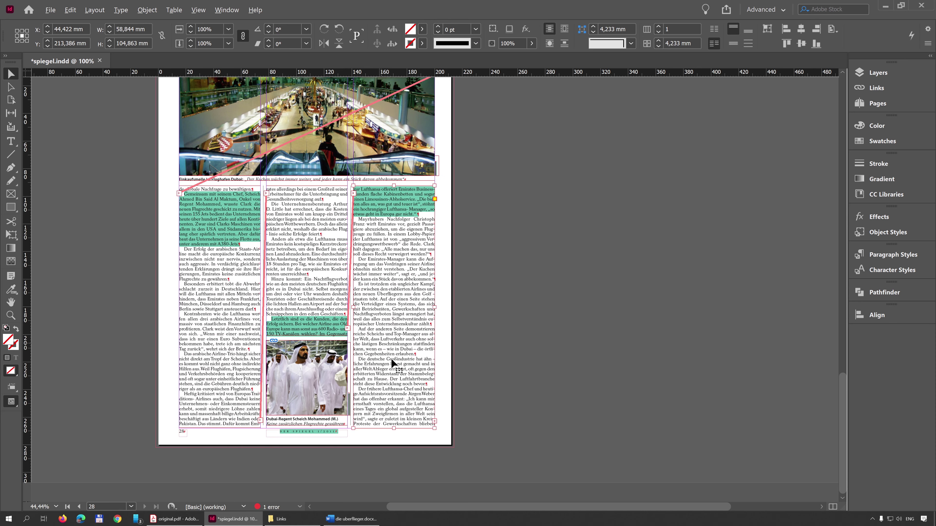
click(434, 421)
click(529, 228)
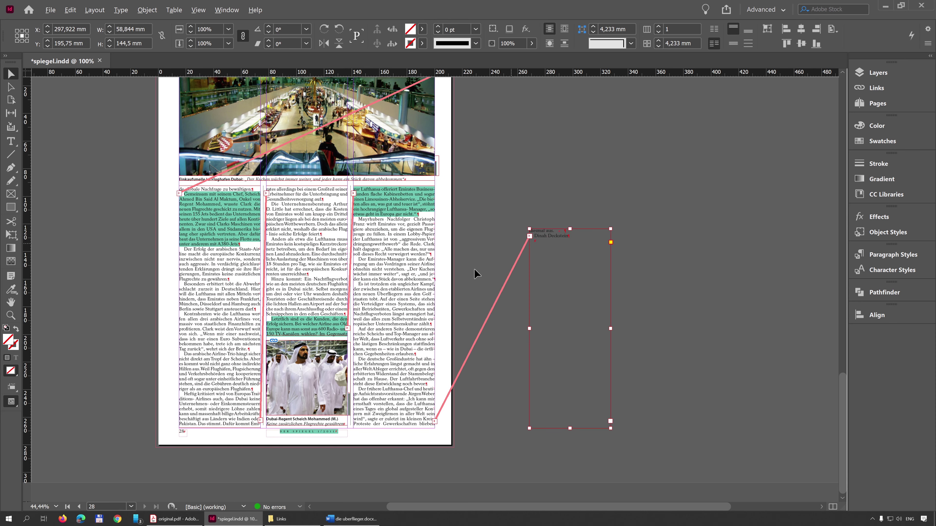
Tighten the tracking of the "Großzügige Bestimmungen" paragraph in page 27's second column to -4
scroll(475, 274, up, 8)
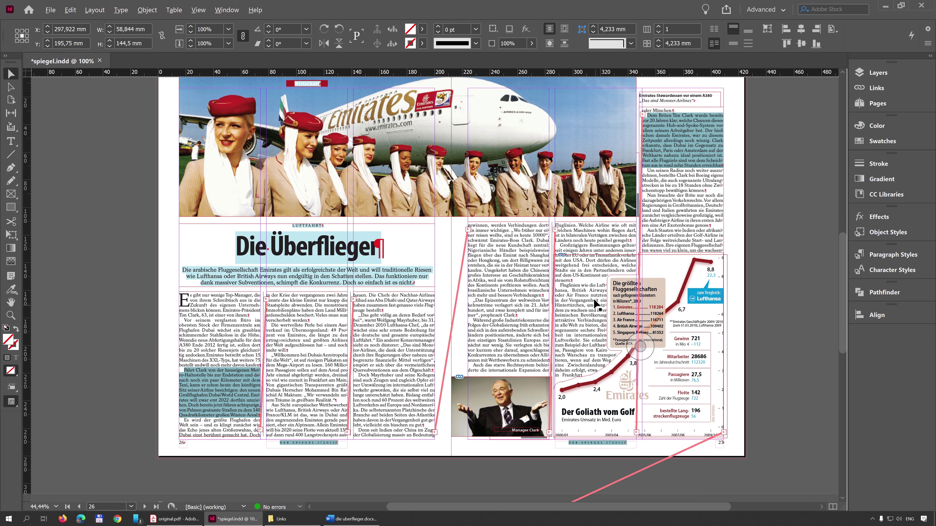
click(589, 233)
double_click(588, 233)
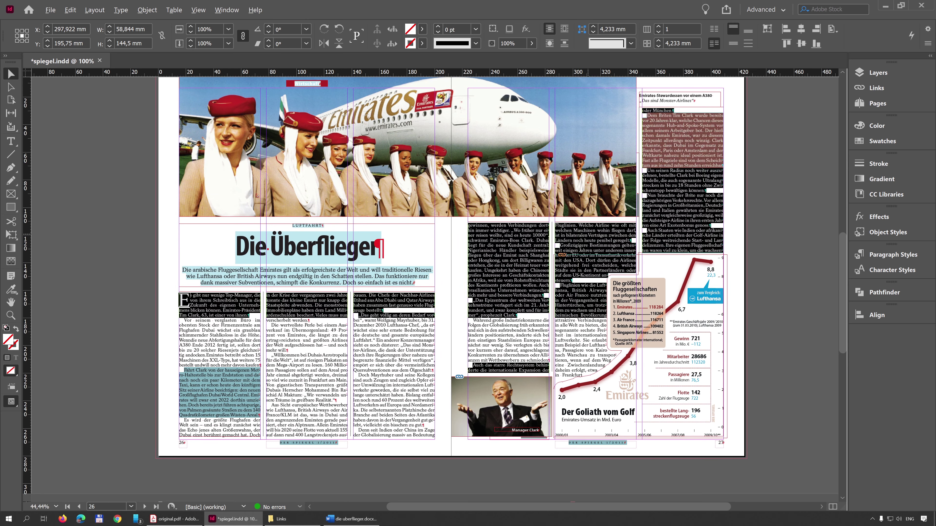
triple_click(582, 265)
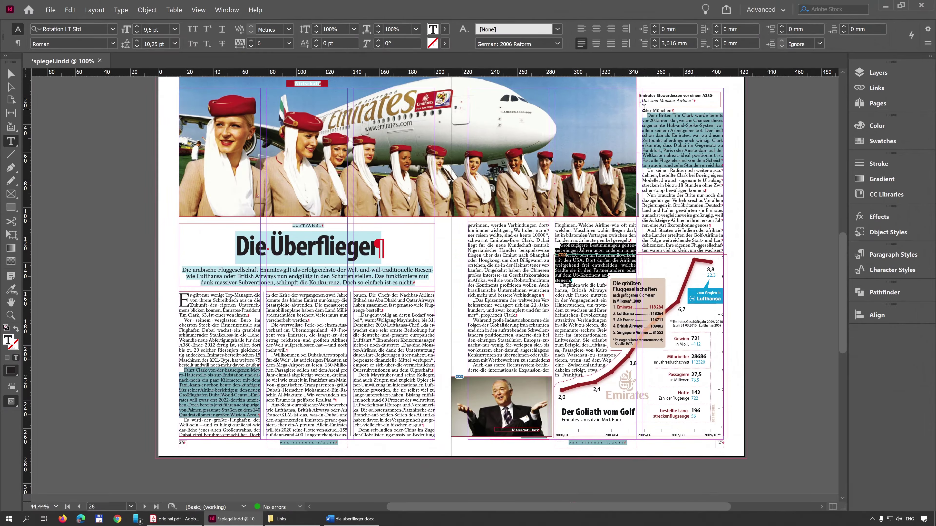
click(262, 57)
key(Down)
key(Down)
key(Down)
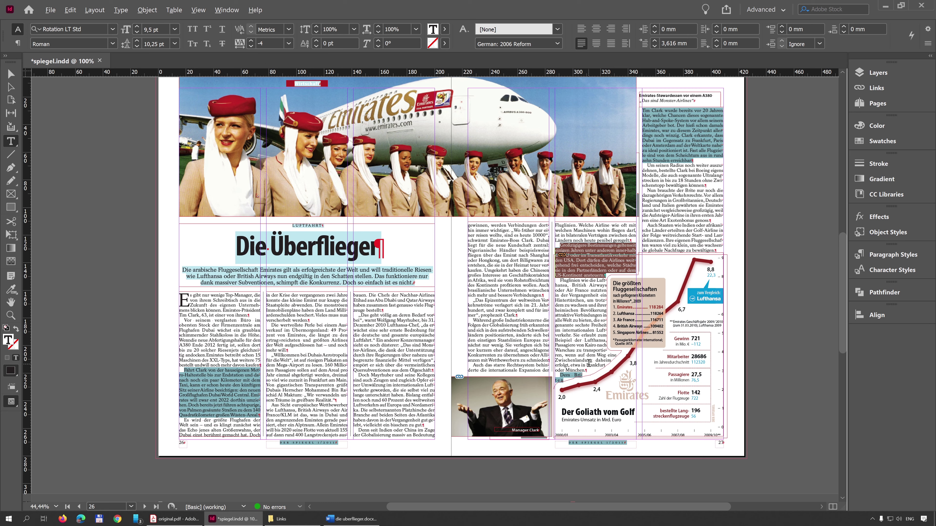
Adjust the Emirates chart's text wrap at the end of page 27's second column so that "Dem Briten" fits on one line
scroll(573, 381, up, 2)
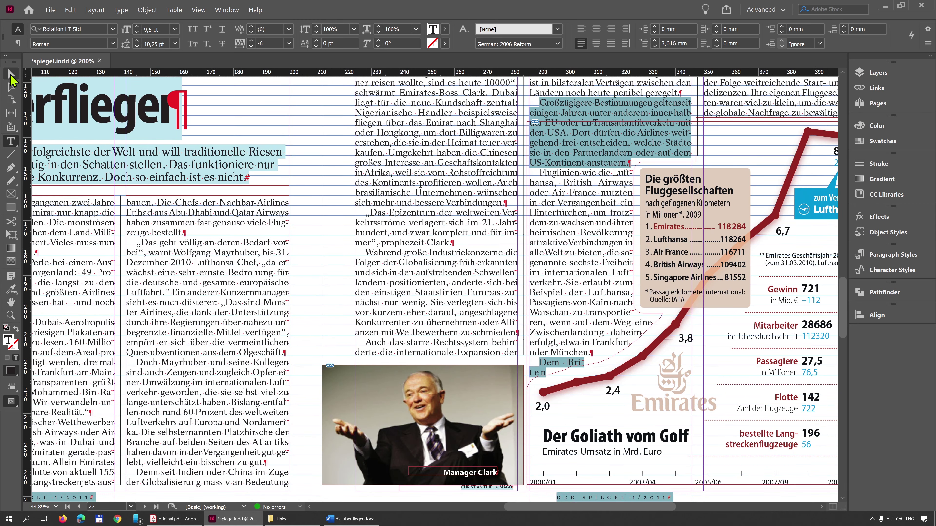
click(10, 74)
scroll(572, 381, down, 1)
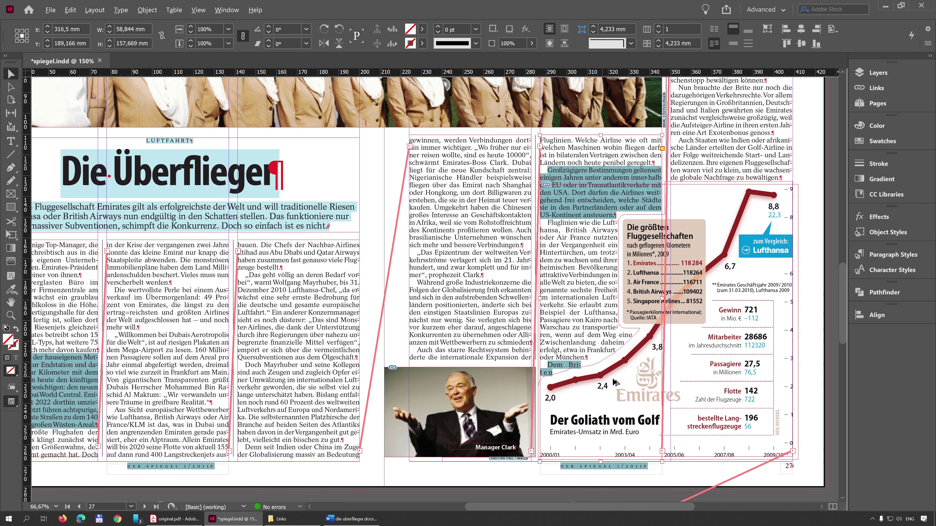
scroll(663, 369, right, 2)
click(764, 350)
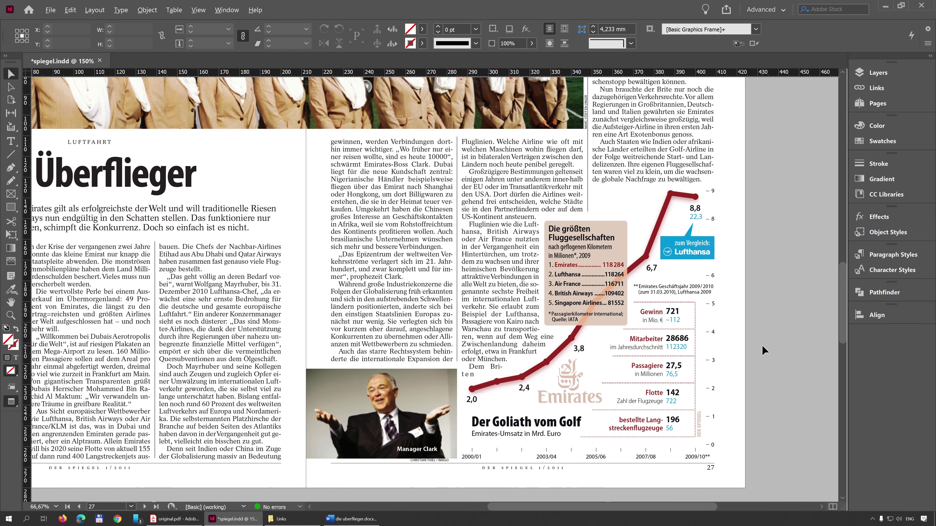
click(557, 215)
double_click(558, 214)
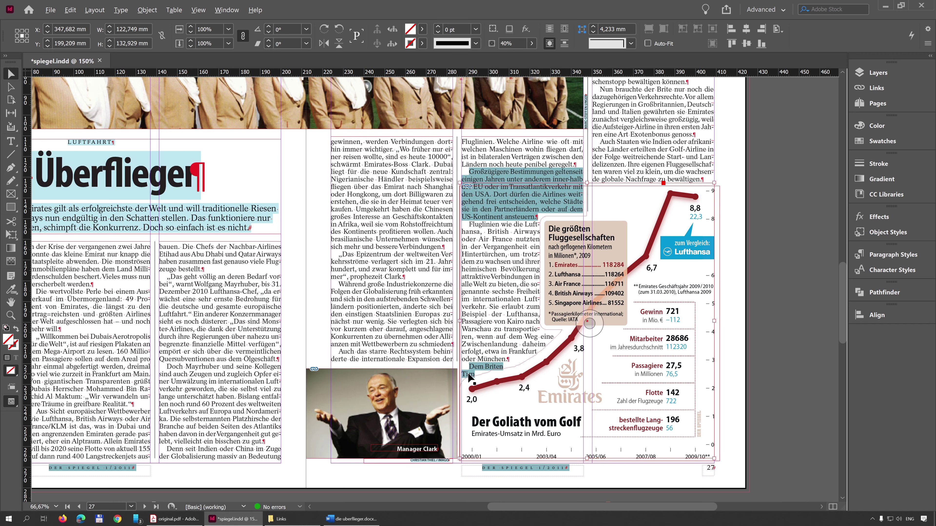
Preview pages 27 and 28 without guides and examine the reflowed body text around the chart and photos
key(w)
click(731, 362)
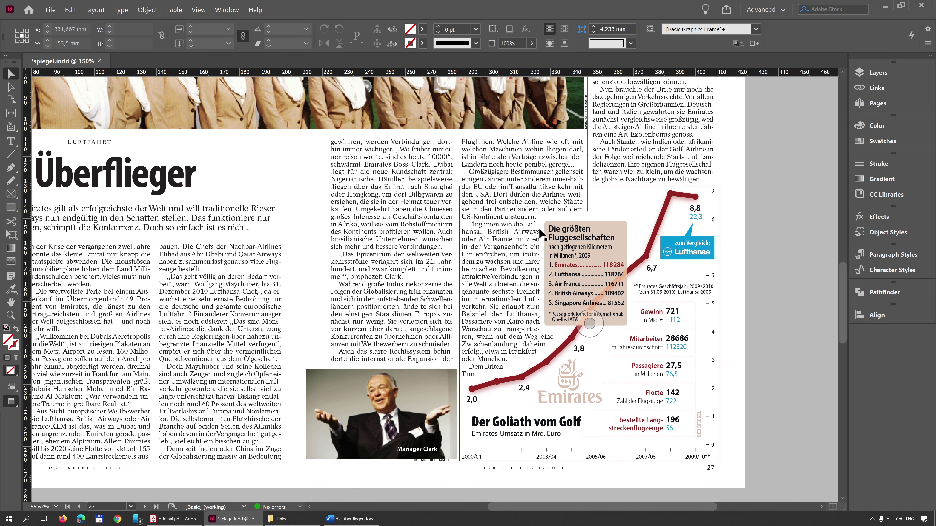
scroll(541, 364, up, 5)
scroll(540, 360, down, 6)
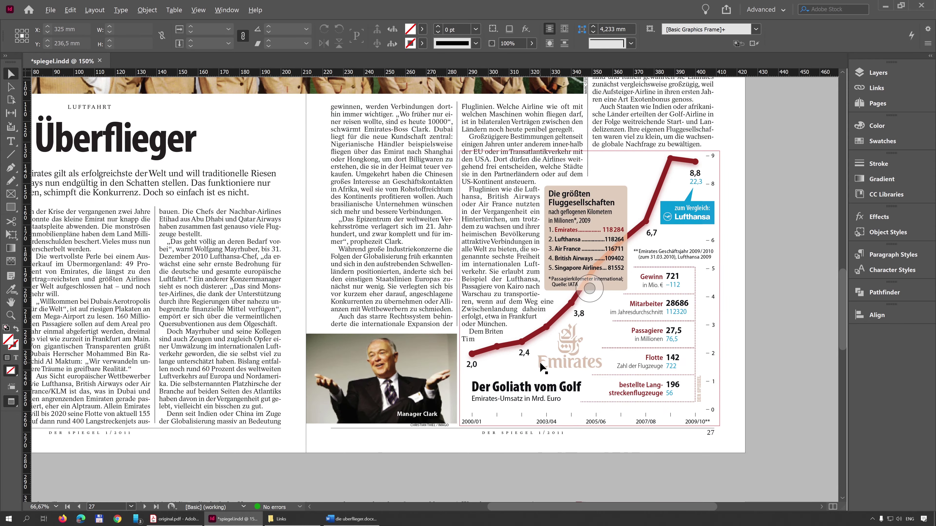
scroll(540, 363, down, 3)
scroll(501, 419, down, 6)
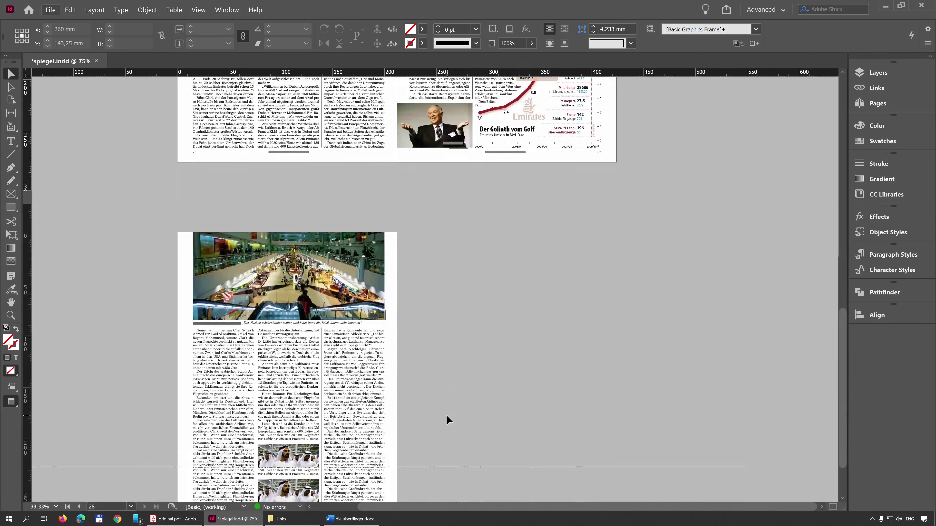
key(alt+w)
key(Escape)
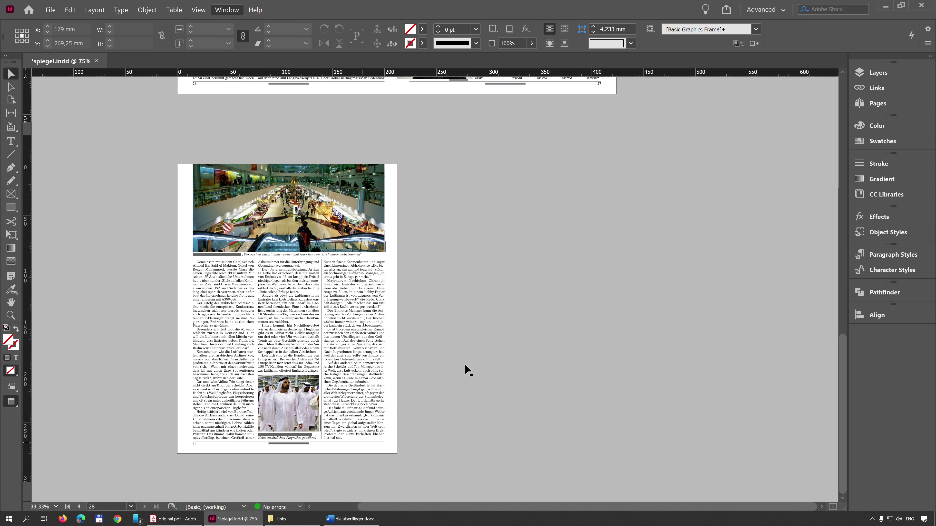
Leave the preview, view the end of page 28's third column, and check the author's byline placement in original.pdf in Acrobat
key(w)
click(464, 372)
scroll(338, 441, up, 2)
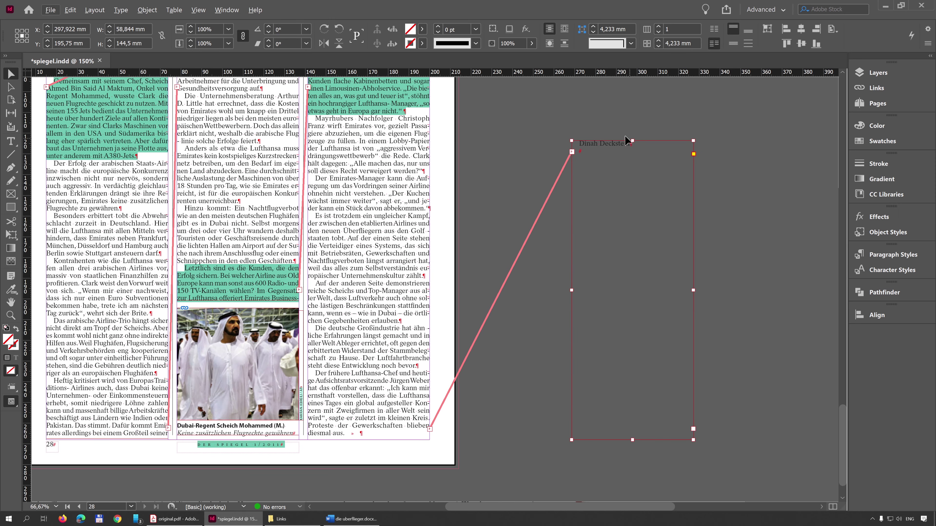
click(175, 519)
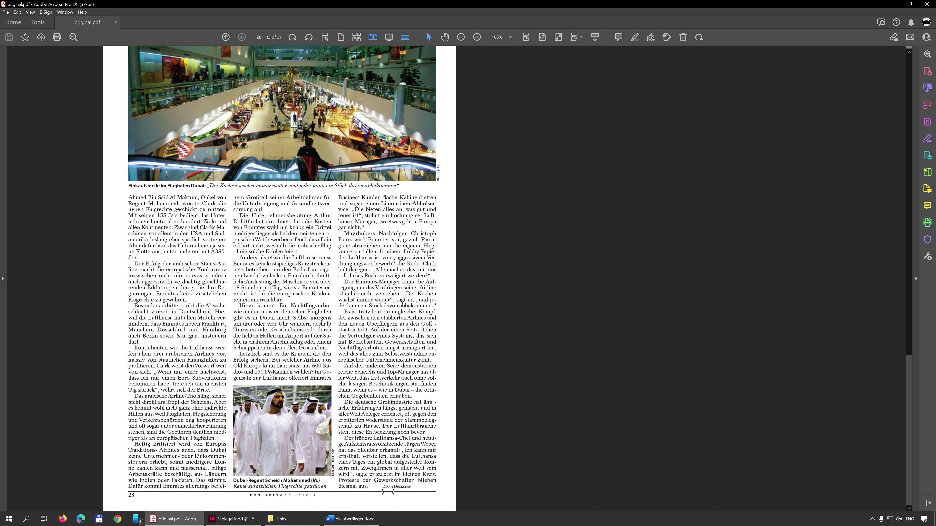
Switch back to InDesign and bring the author's name onto the third column's last line, after "diesmal aus." on page 28
click(236, 519)
click(374, 434)
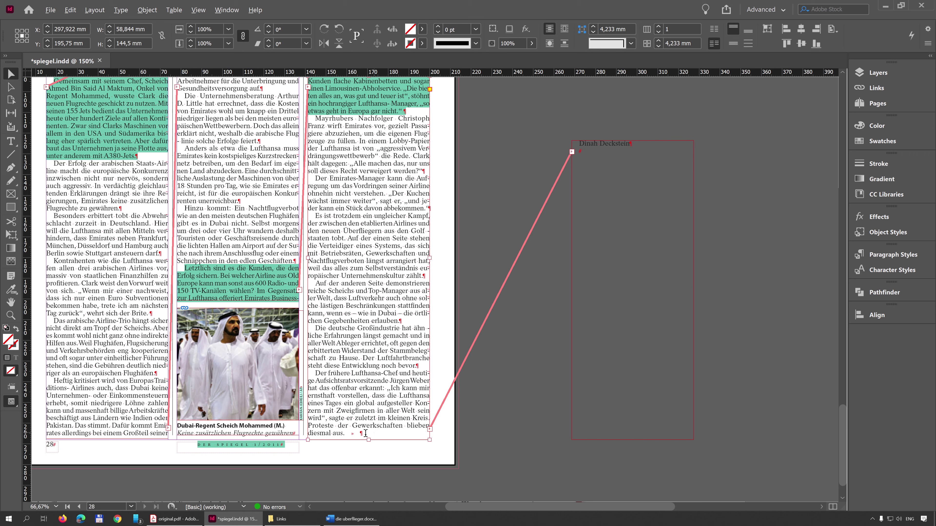
double_click(361, 434)
text(Dinah Deckstein)
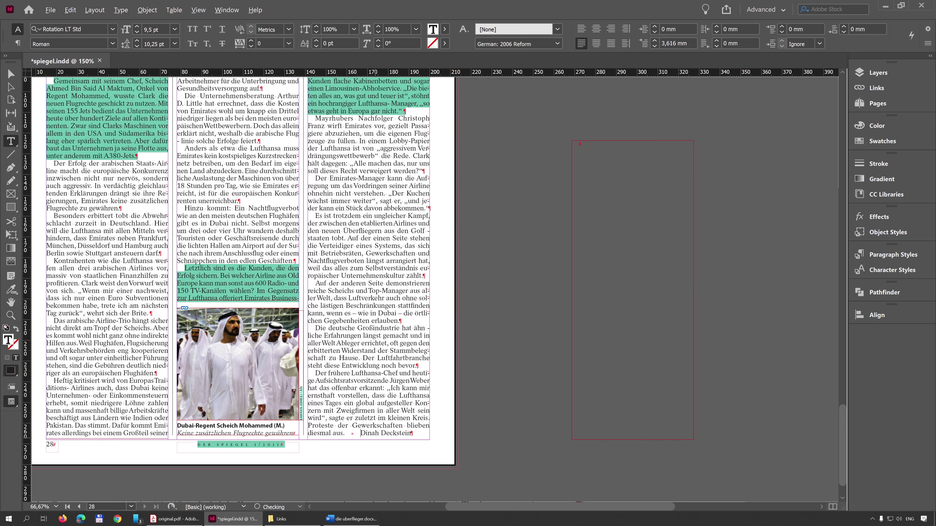
Apply the "byline" character style to the author's name at the end of the article
drag(362, 433, 411, 433)
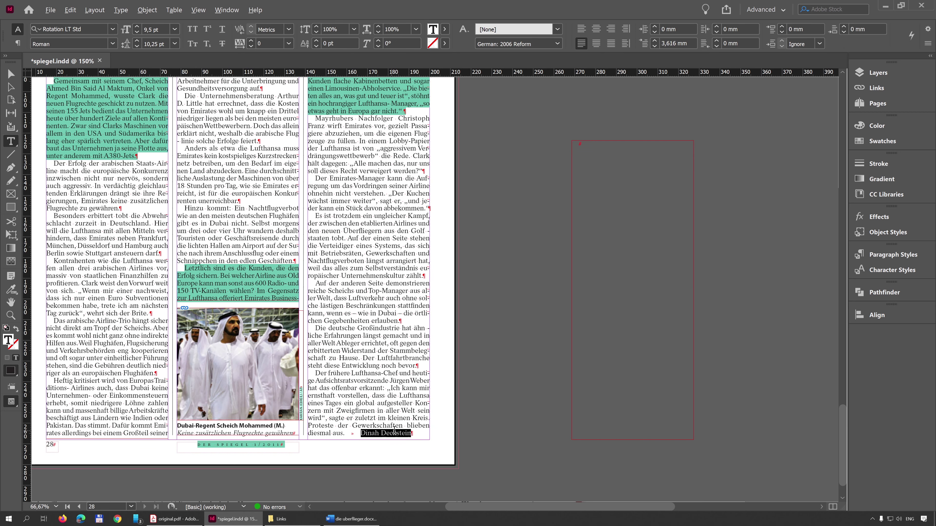
click(876, 273)
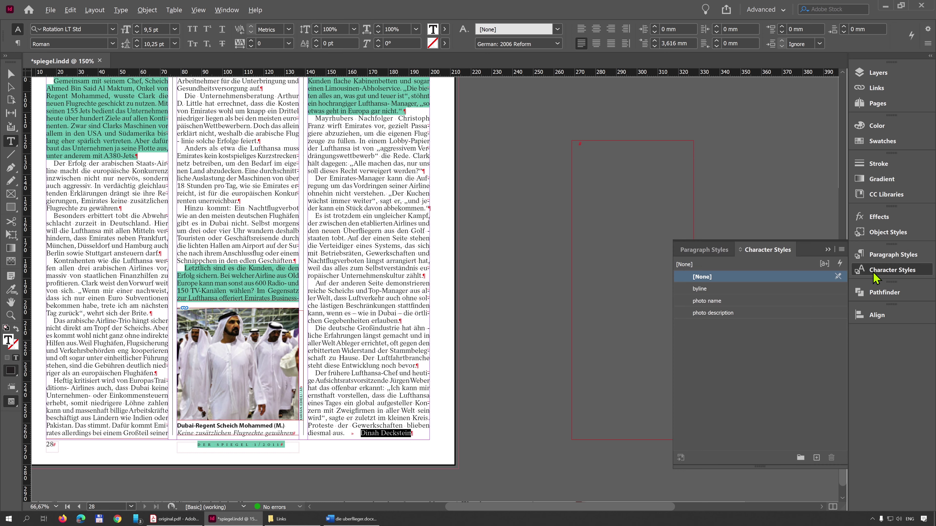
click(707, 290)
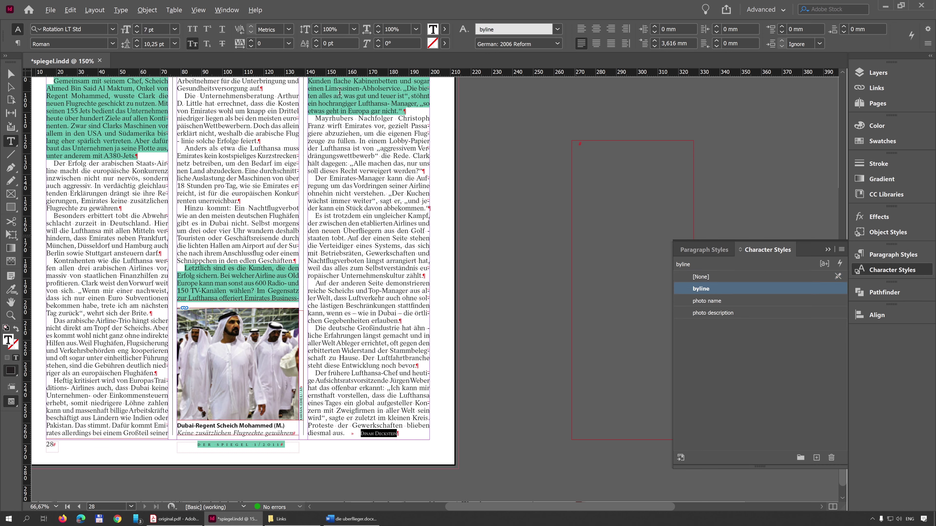
click(10, 75)
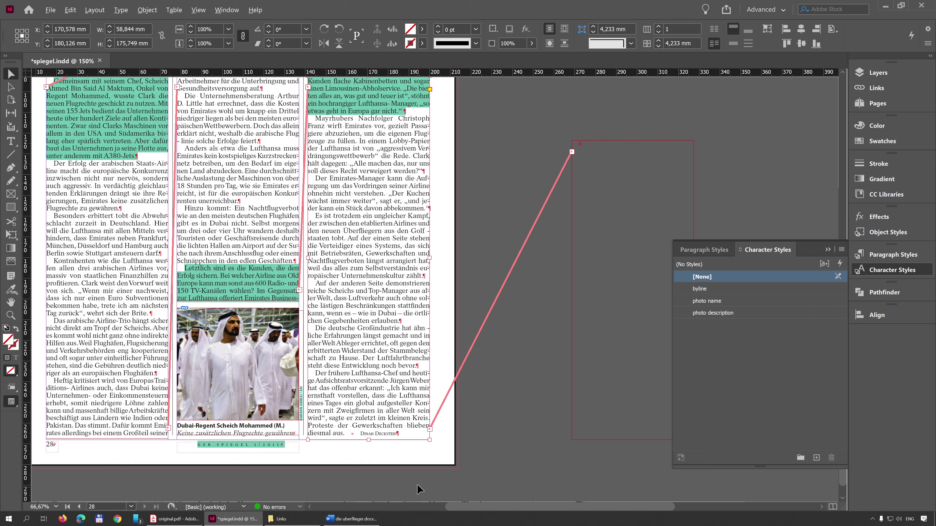
Delete the empty threaded text frame on the pasteboard beside page 28
double_click(404, 432)
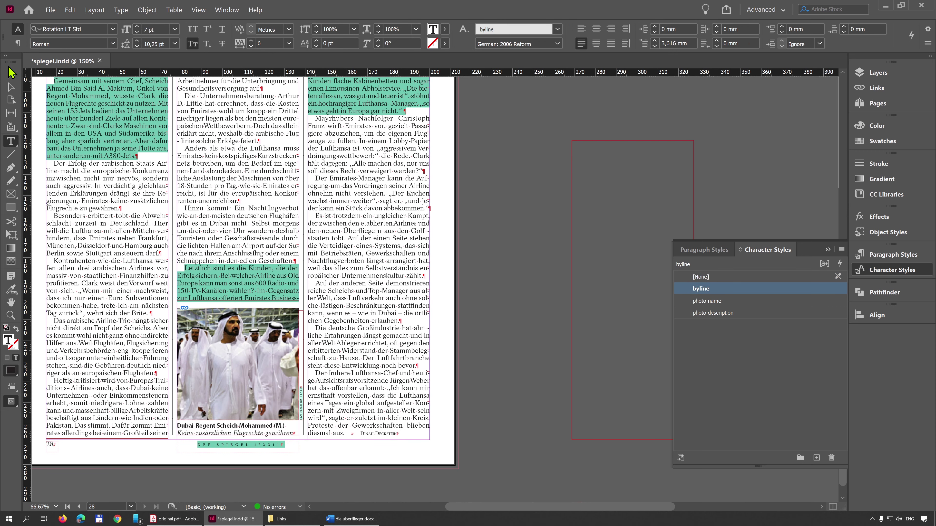
click(11, 74)
click(570, 286)
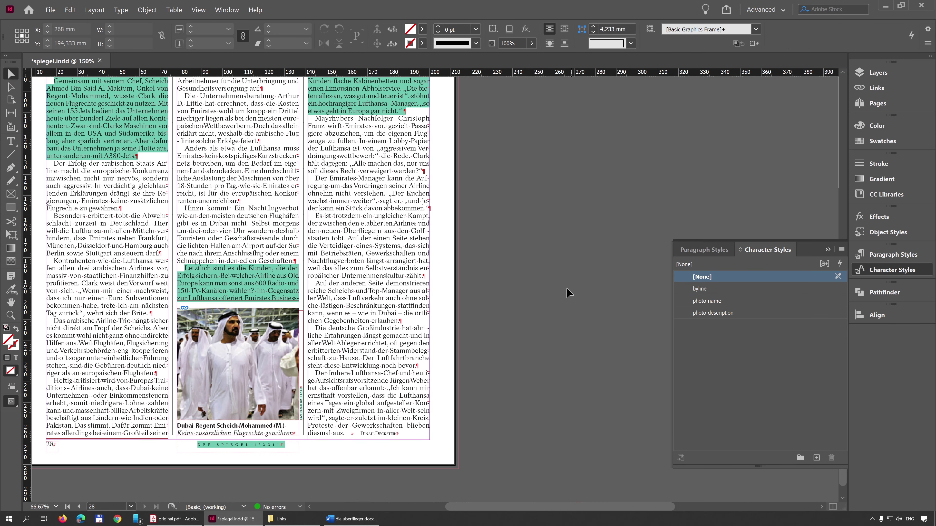
Preview the layout without guides and examine page 28 and the spread of pages 26 and 27
key(ctrl+1)
key(w)
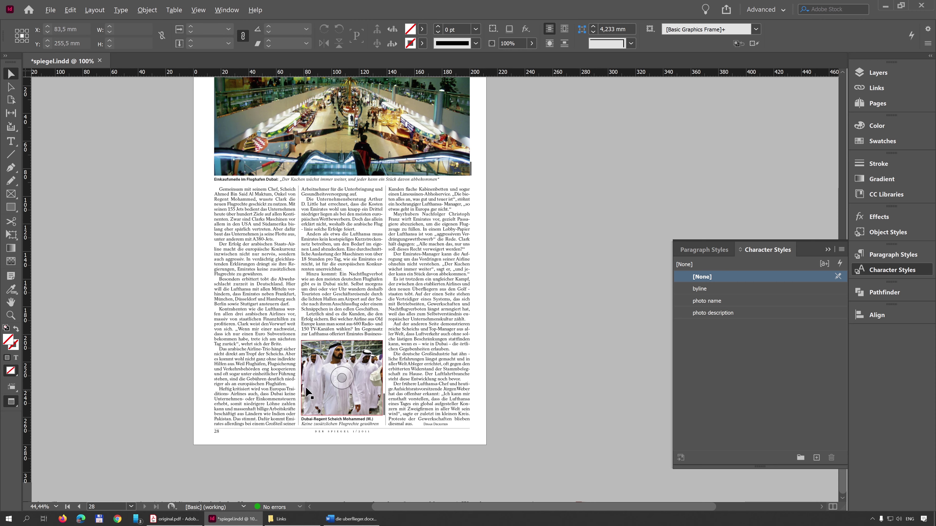
scroll(299, 386, up, 5)
scroll(368, 369, down, 2)
key(ctrl+minus)
scroll(471, 349, up, 6)
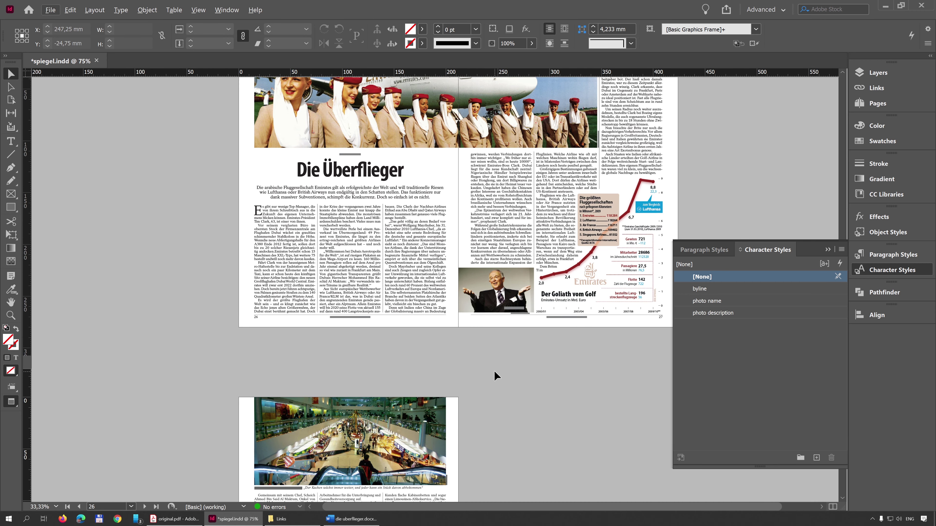
scroll(515, 385, up, 2)
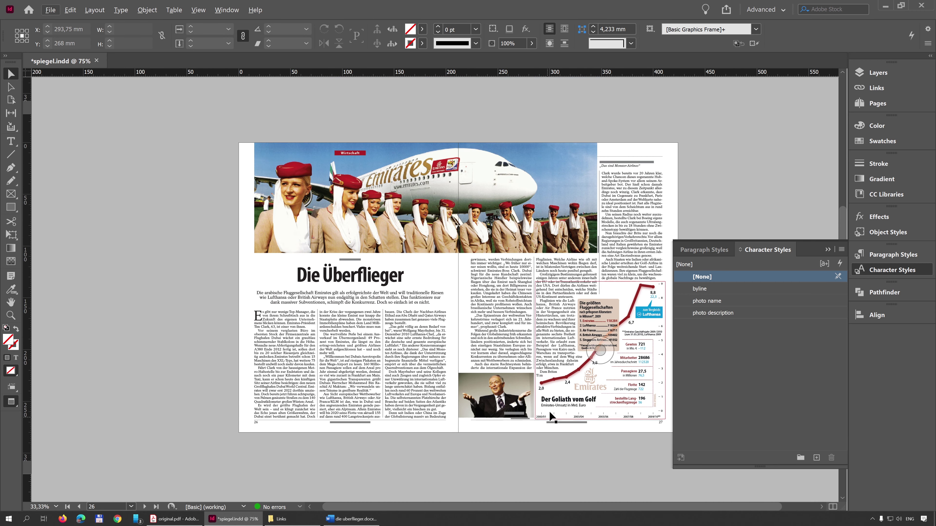
scroll(549, 412, down, 1)
Collapse the open style panels and inspect the whole spread of pages 26 and 27 with and without guides
click(828, 250)
key(w)
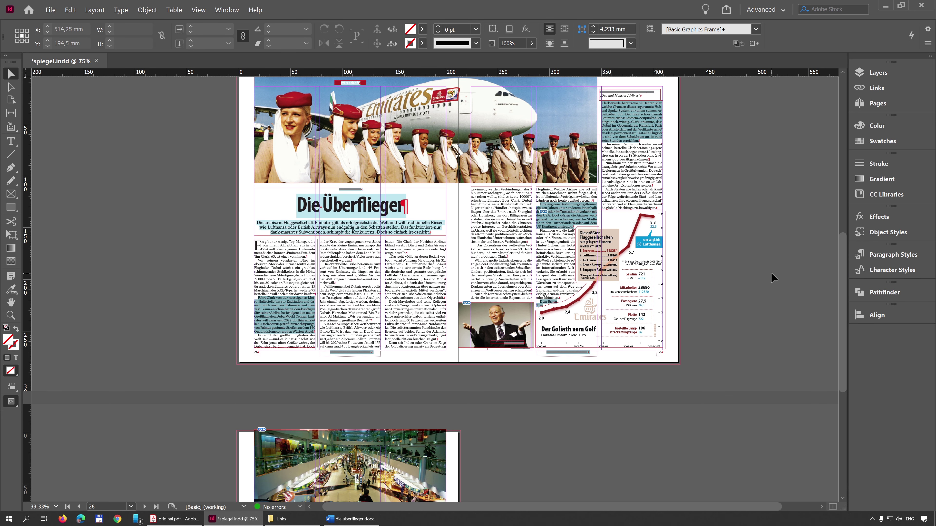
scroll(717, 338, up, 2)
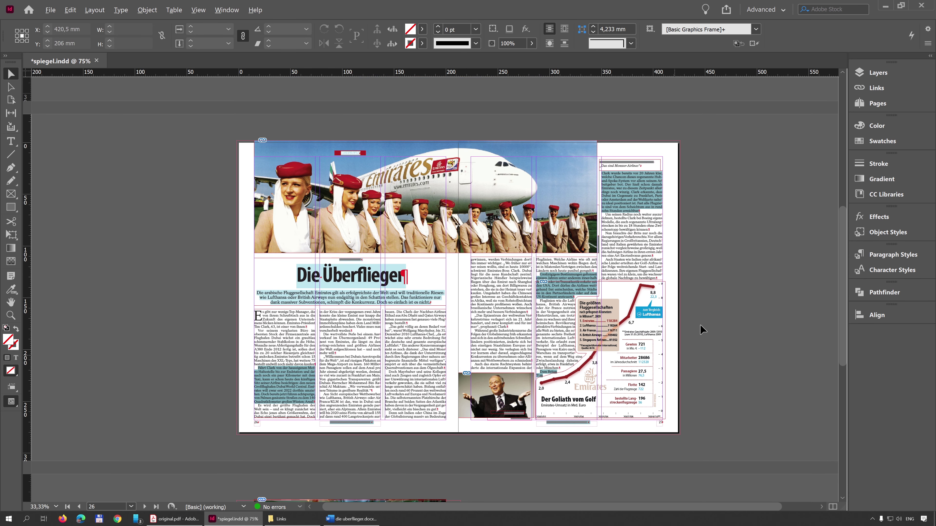
key(w)
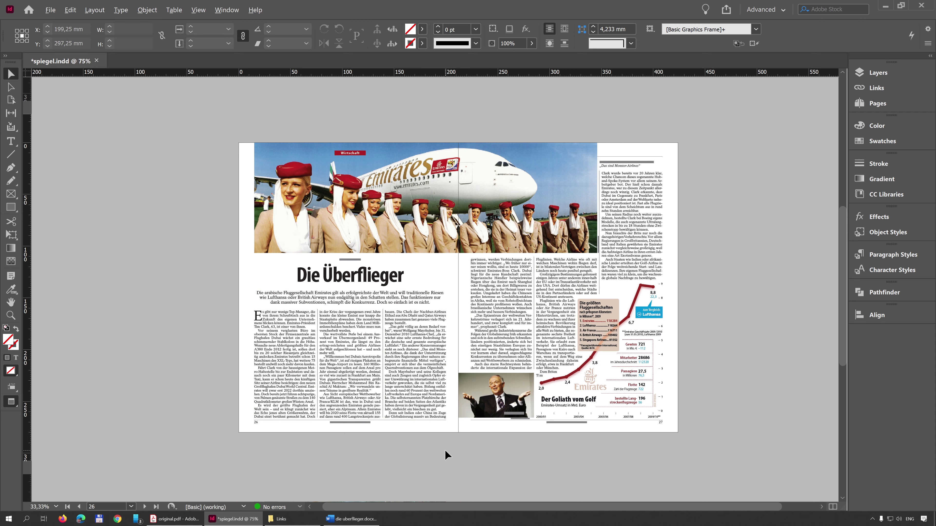
key(ctrl+alt+0)
key(w)
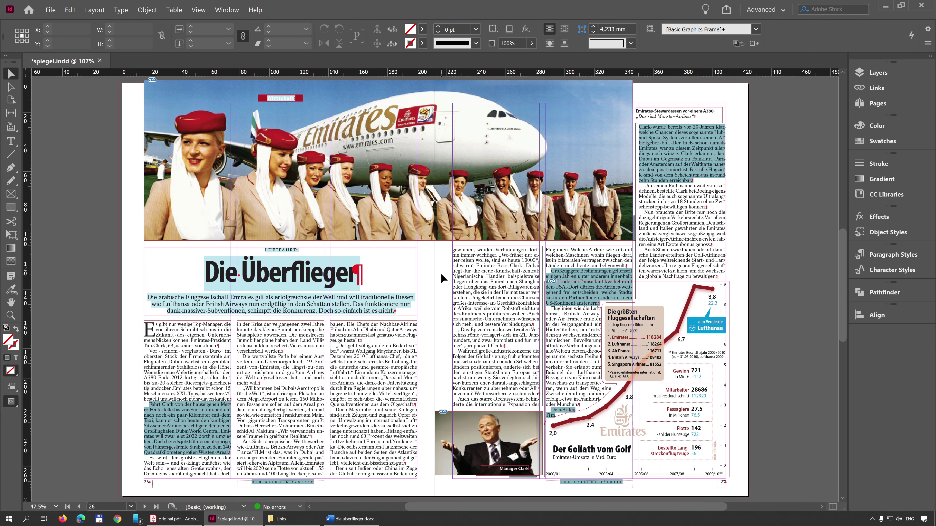
Save the document and package it into a folder named "spiegel done" inside the Editorial design folder
key(ctrl+s)
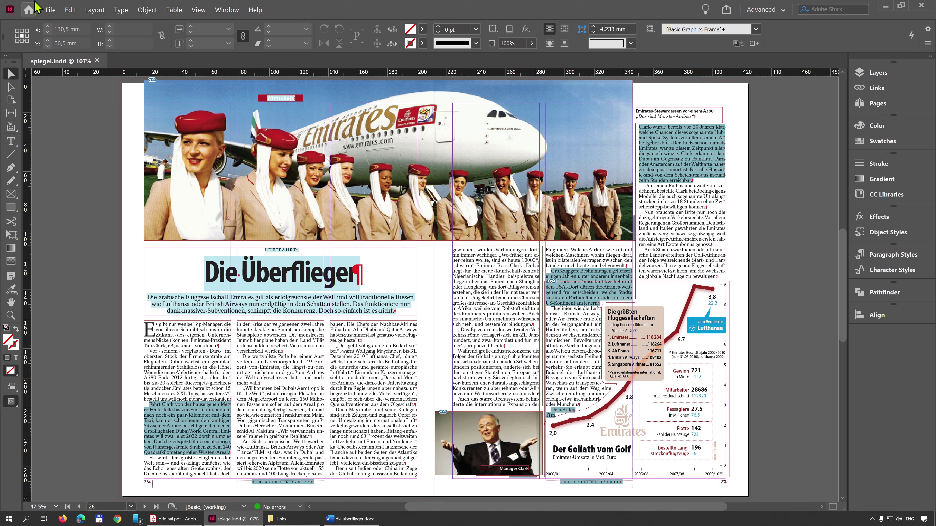
click(51, 10)
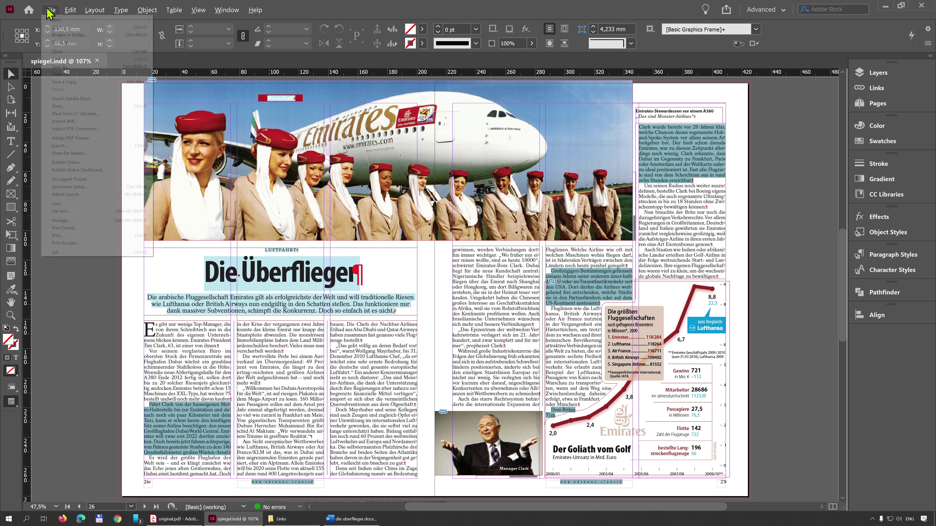
click(74, 220)
click(475, 364)
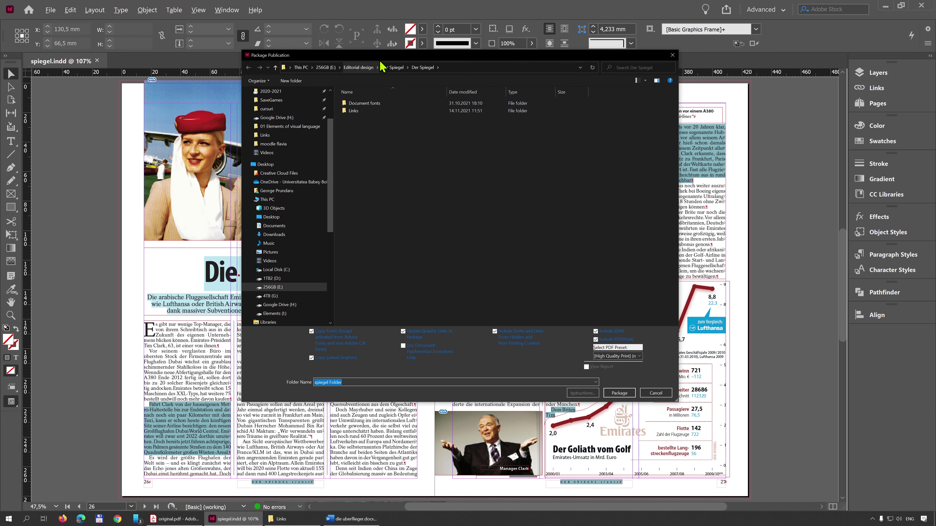
click(357, 68)
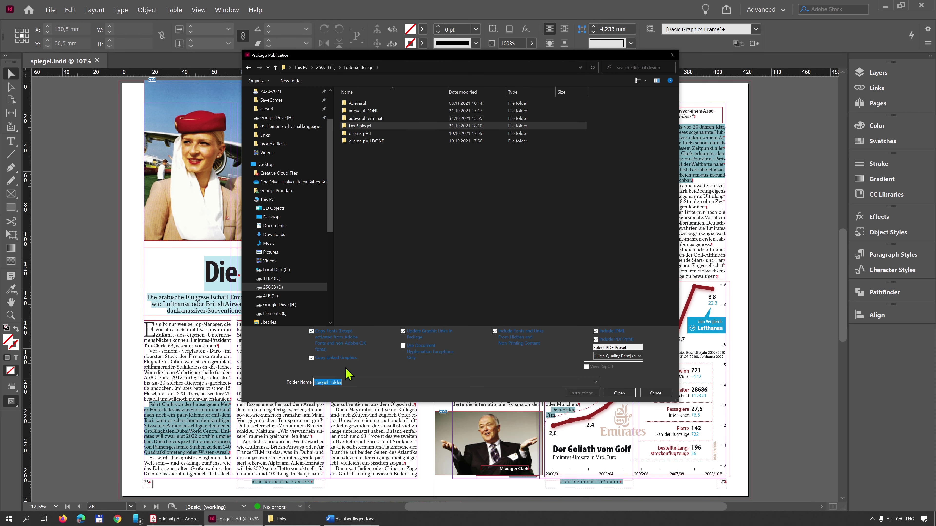
click(334, 382)
text(don)
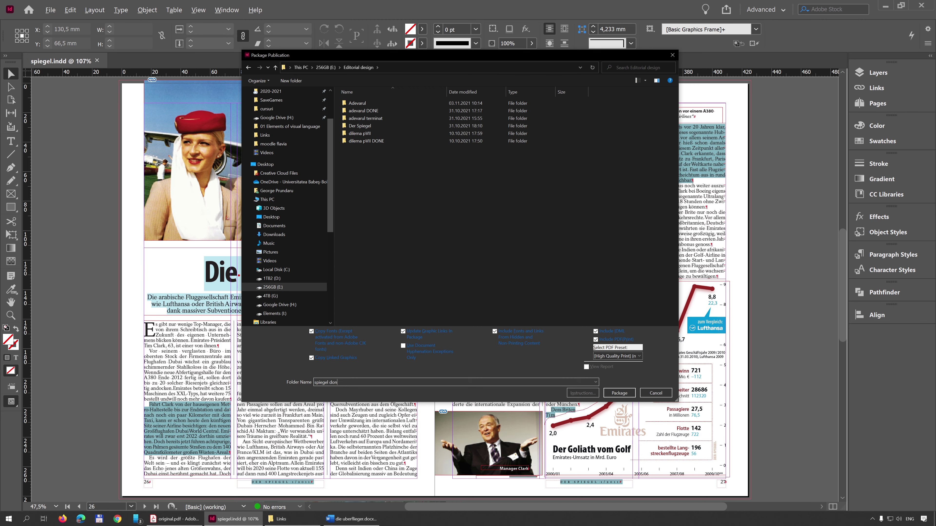
click(621, 394)
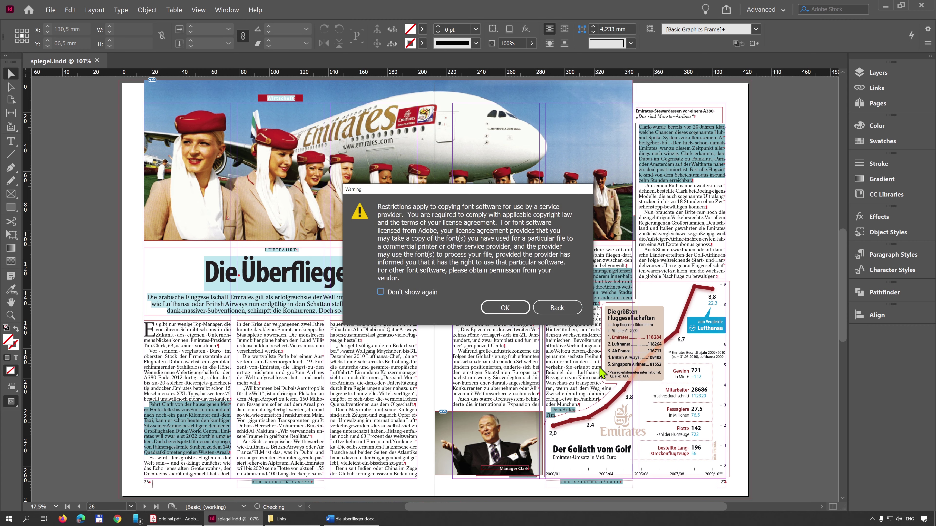
click(507, 308)
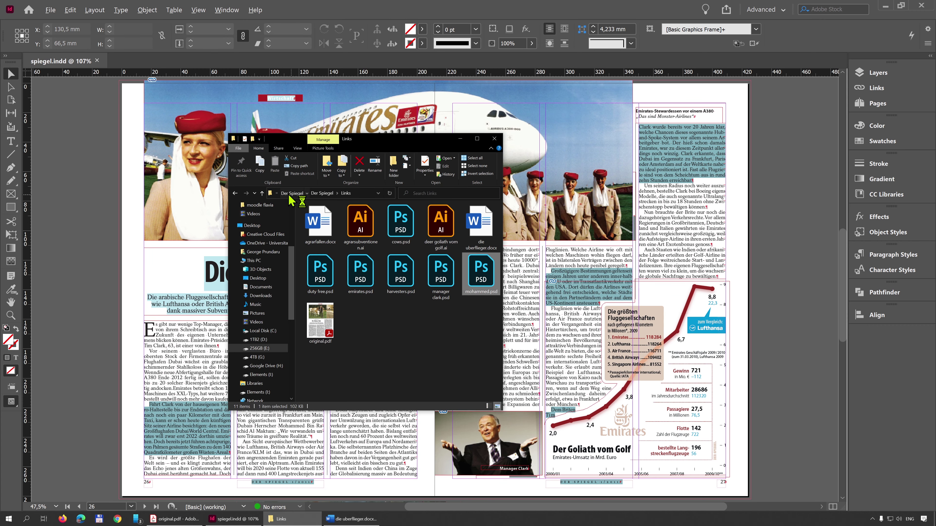
Switch to File Explorer and open the Editorial design folder on the 256GB (E:) drive
click(301, 194)
click(307, 193)
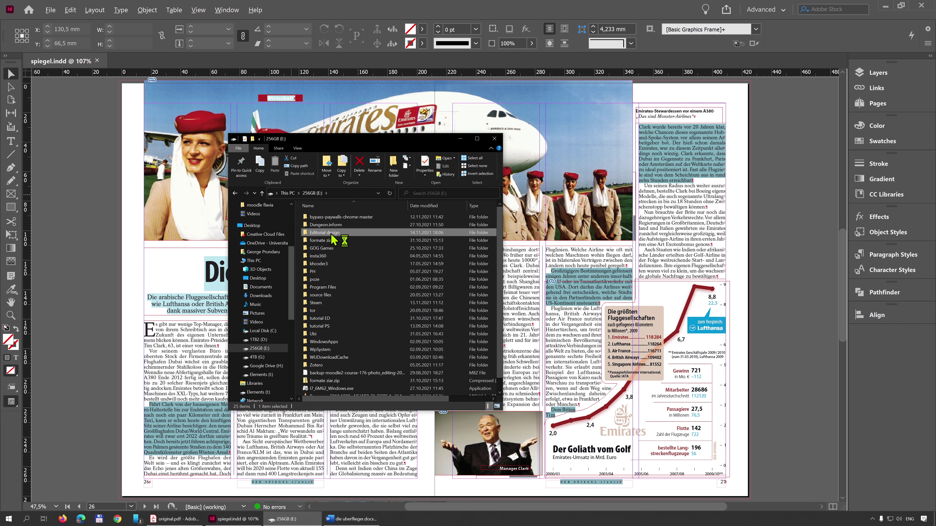
double_click(330, 233)
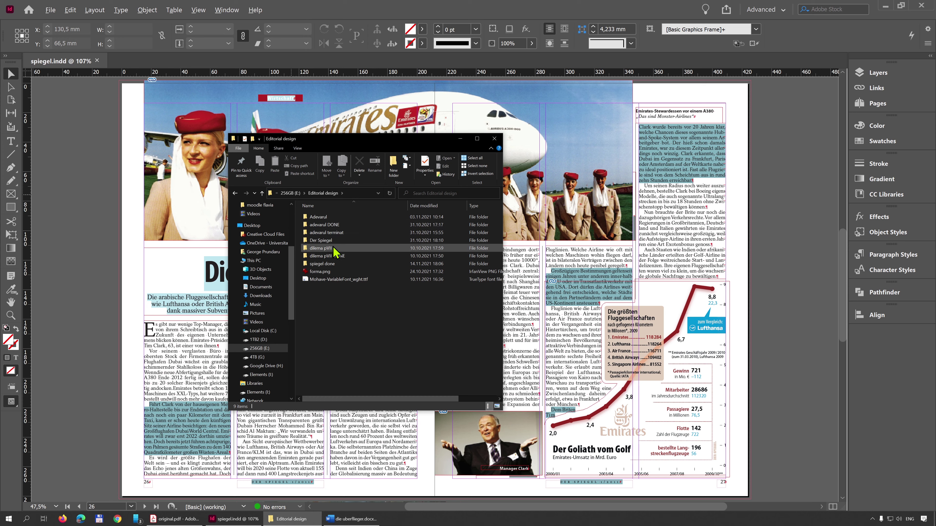
Compress the "spiegel done" folder into a zip archive named "spiegel done.zip" in the same location
click(334, 265)
right_click(334, 267)
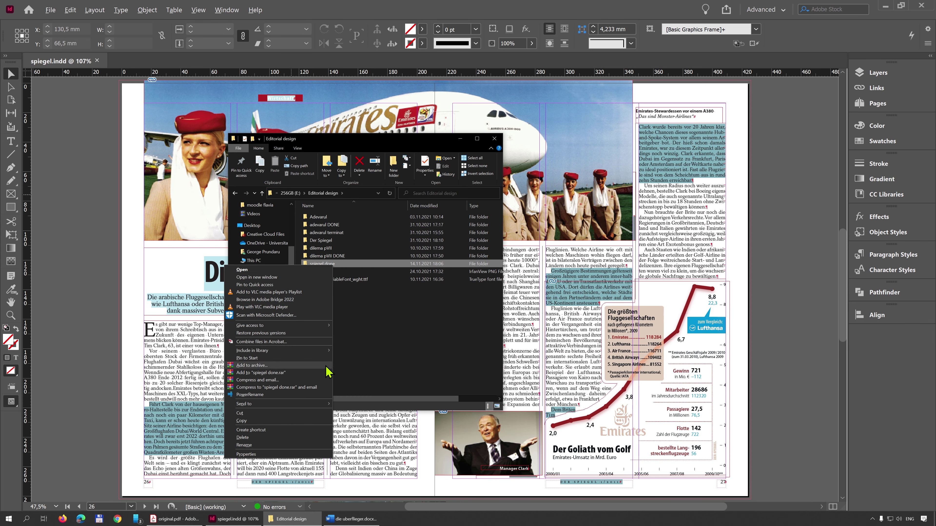
mouse_move(317, 404)
click(354, 411)
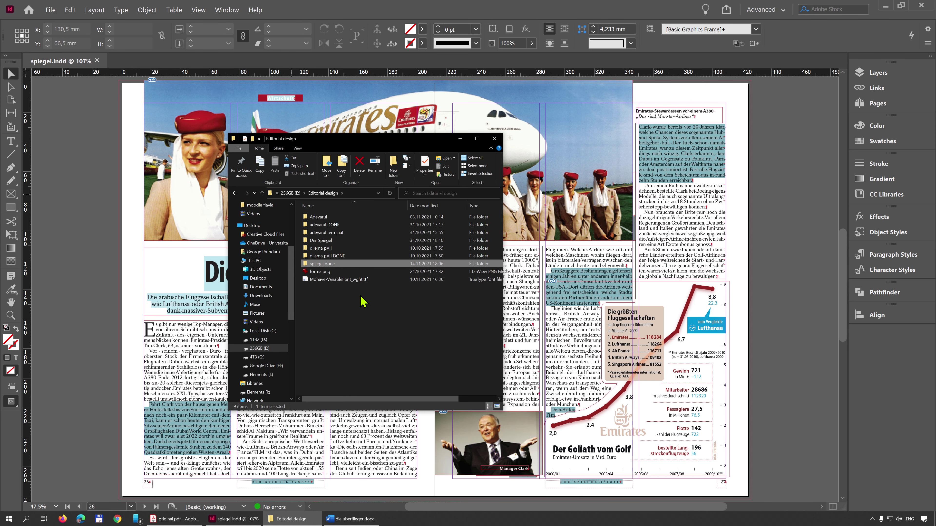
key(Return)
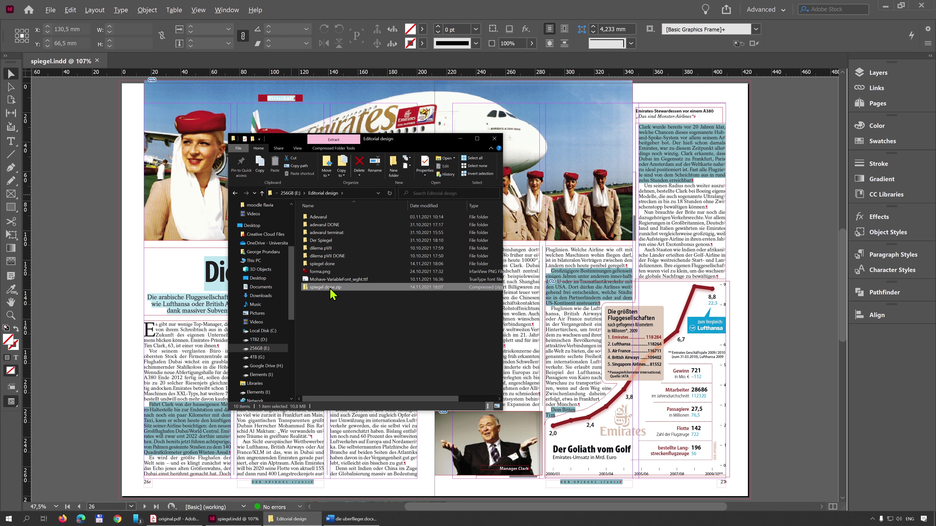